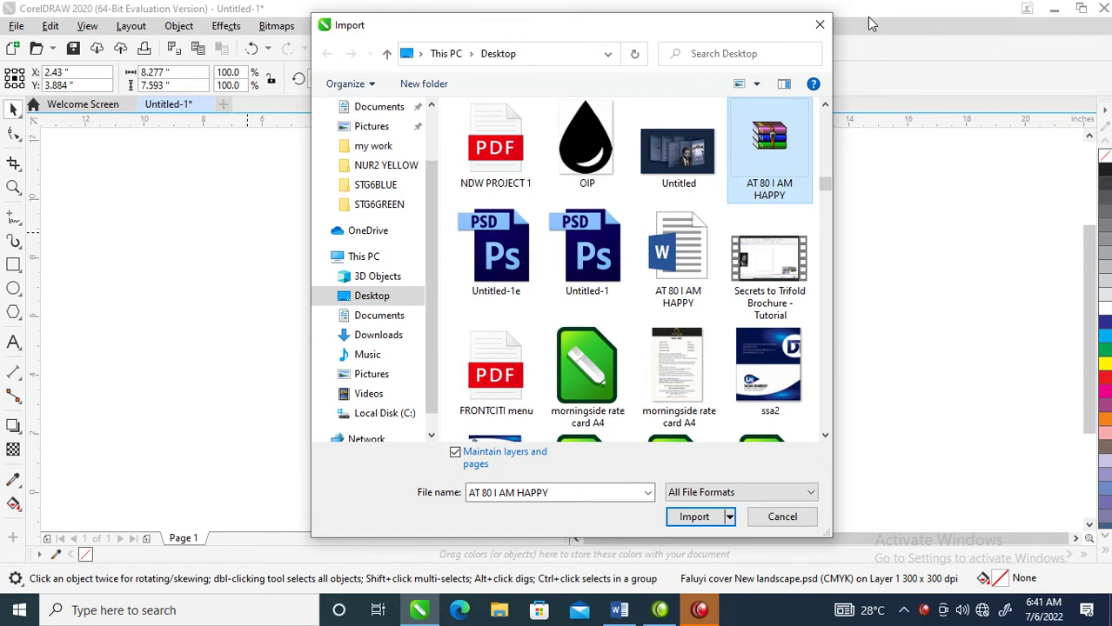
# Cancel the file import and set the page size to A4.
pyautogui.click(820, 25)
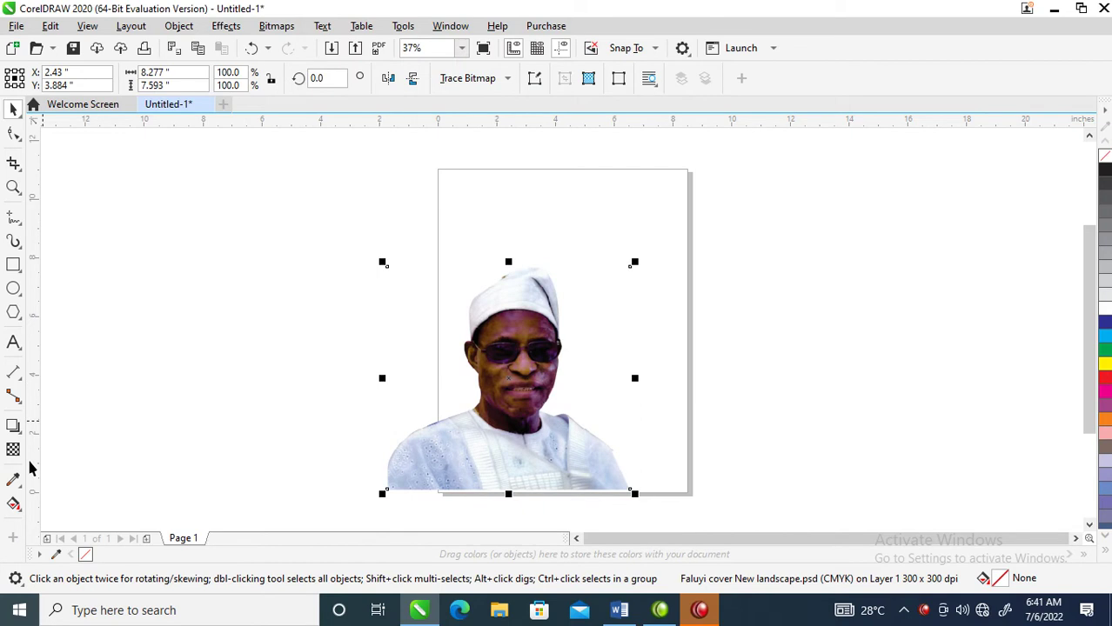
pyautogui.click(170, 202)
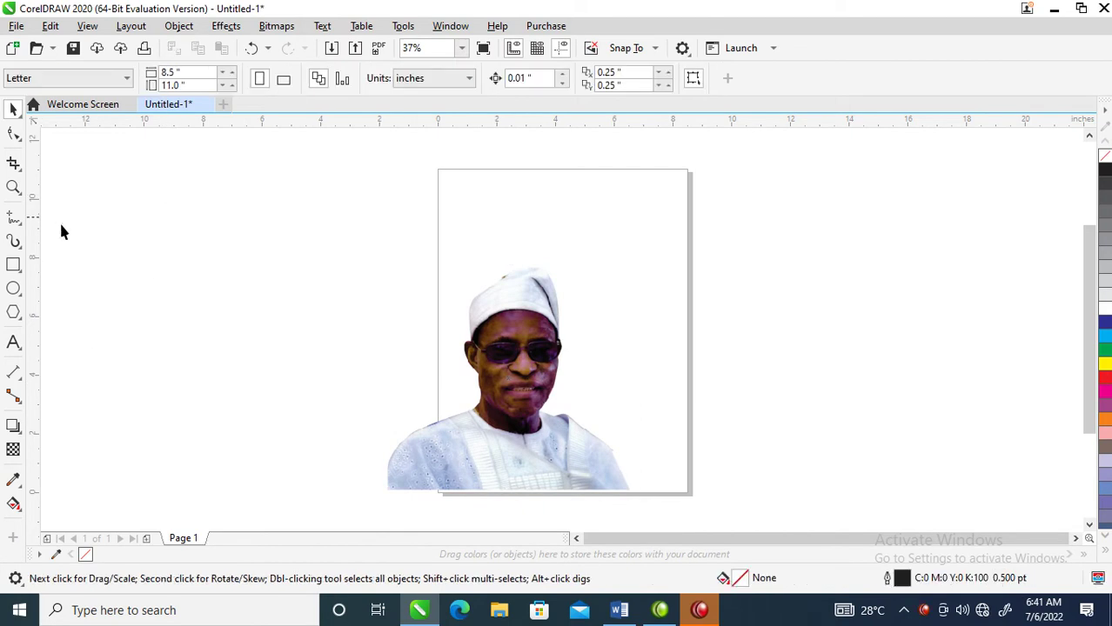
pyautogui.click(127, 80)
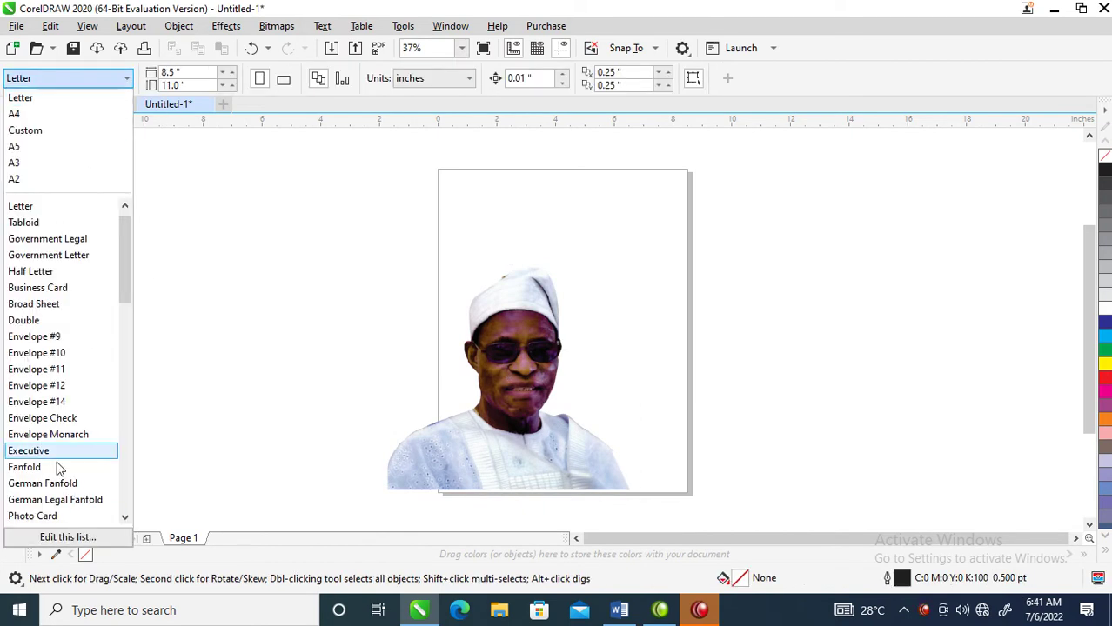
pyautogui.click(26, 112)
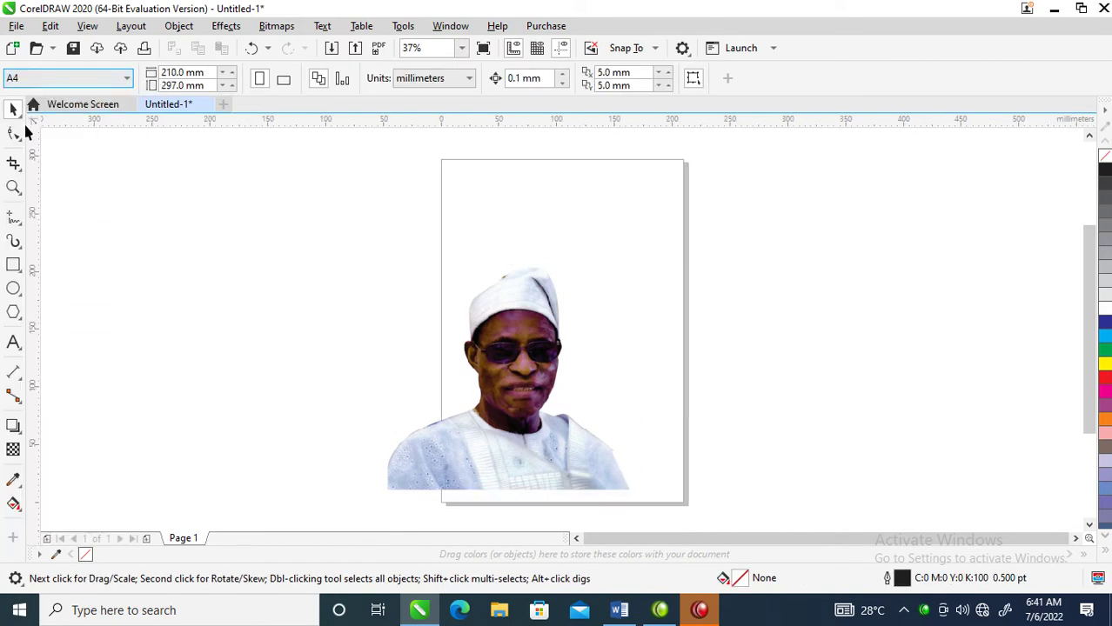
# Add a rectangle covering the whole page and shift the man's photo slightly down and to the left.
pyautogui.doubleClick(13, 266)
pyautogui.press('space')
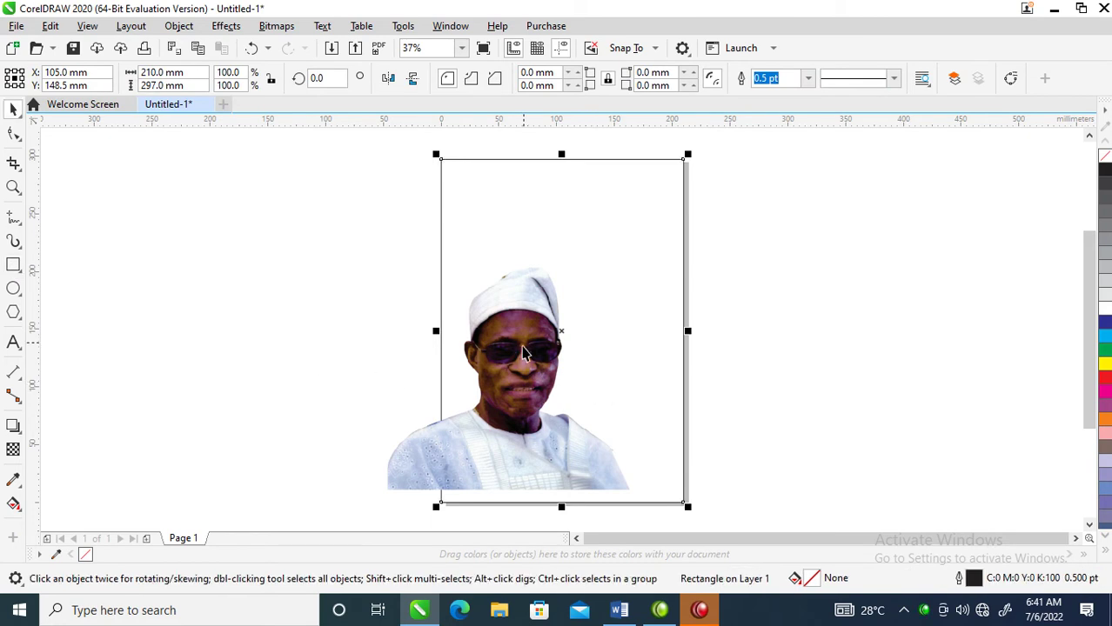
pyautogui.moveTo(523, 357); pyautogui.dragTo(512, 383)
pyautogui.click(512, 383)
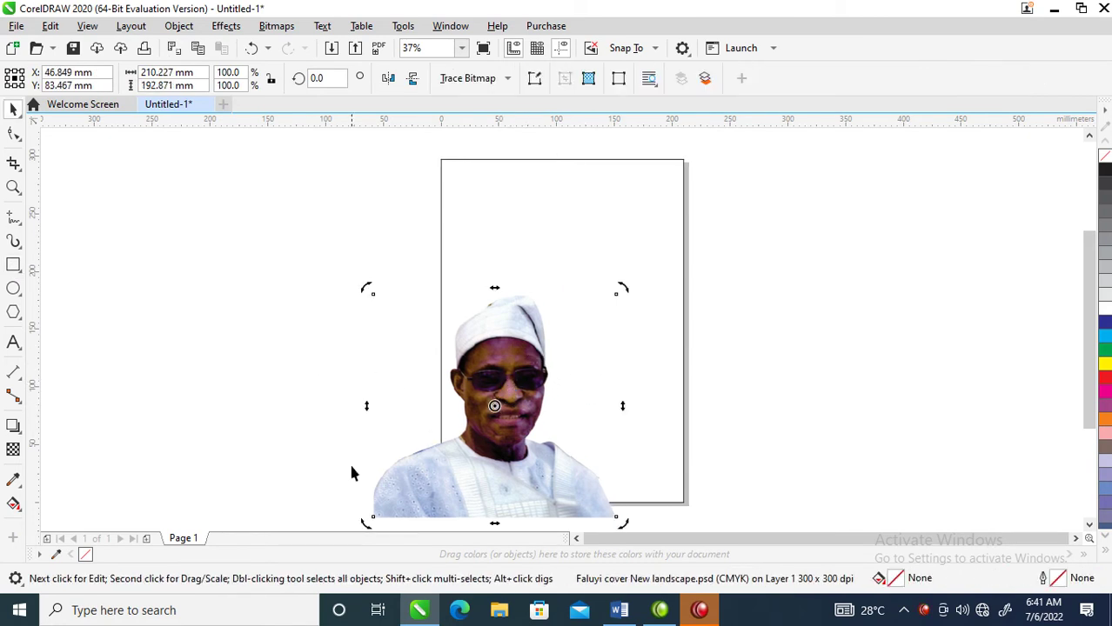
# Switch to the AT 80 I AM HAPPY document in Word, maximize it and go to its beginning.
pyautogui.click(618, 610)
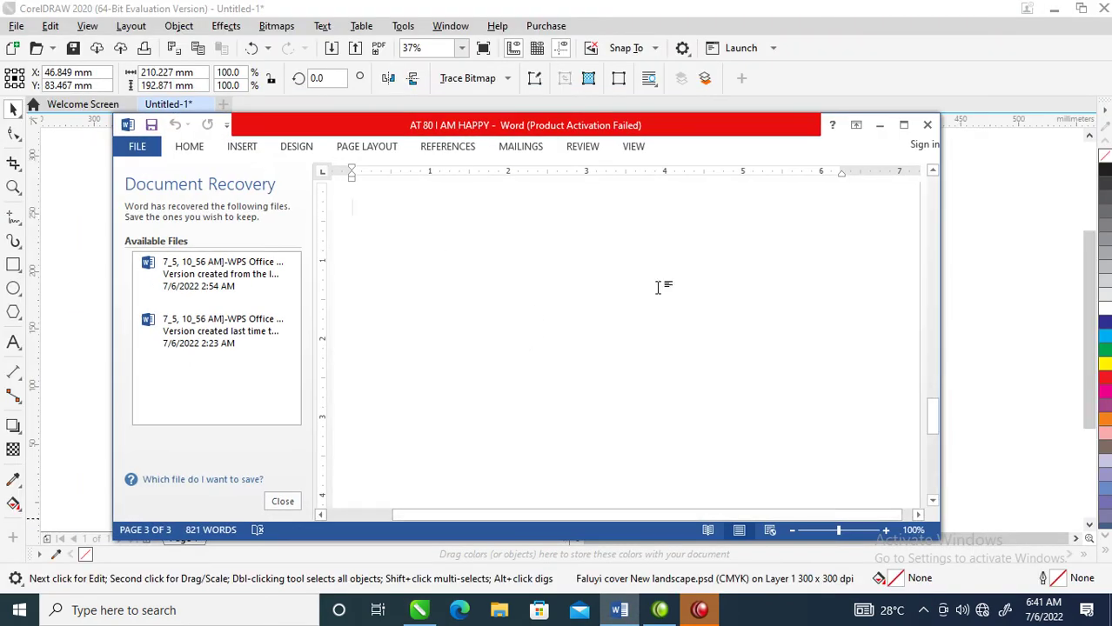
pyautogui.click(901, 125)
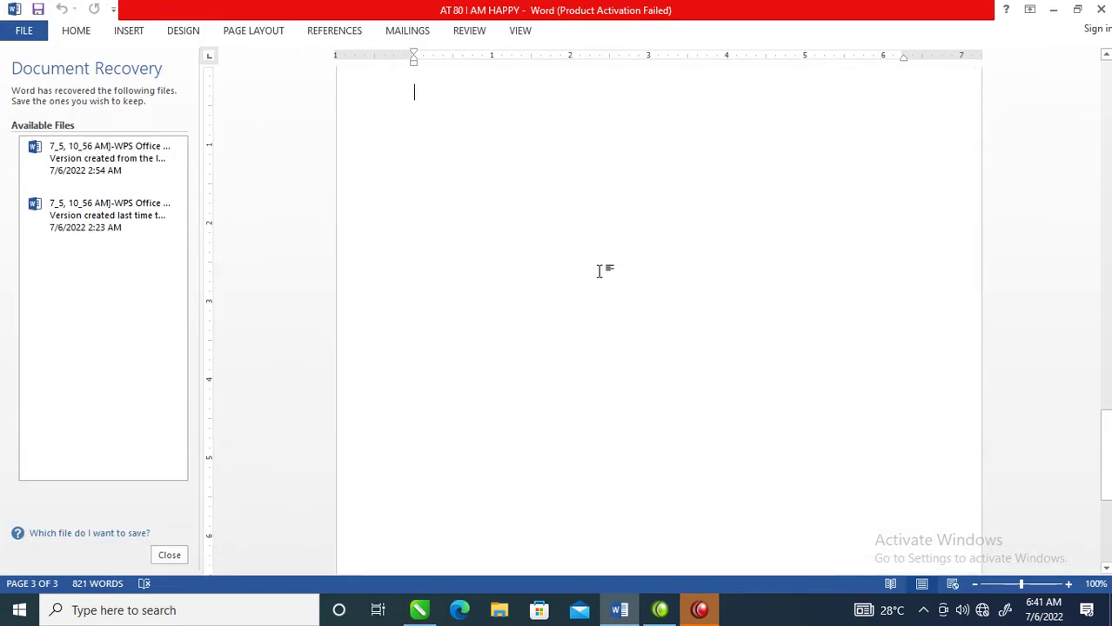
pyautogui.click(618, 610)
pyautogui.click(618, 610)
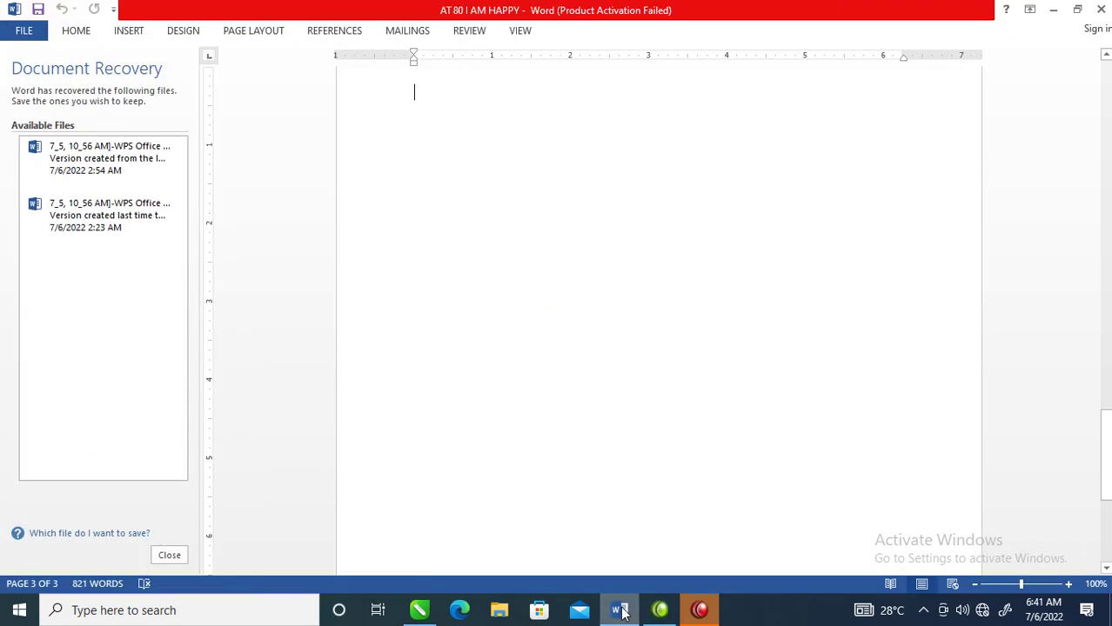
pyautogui.click(1109, 239)
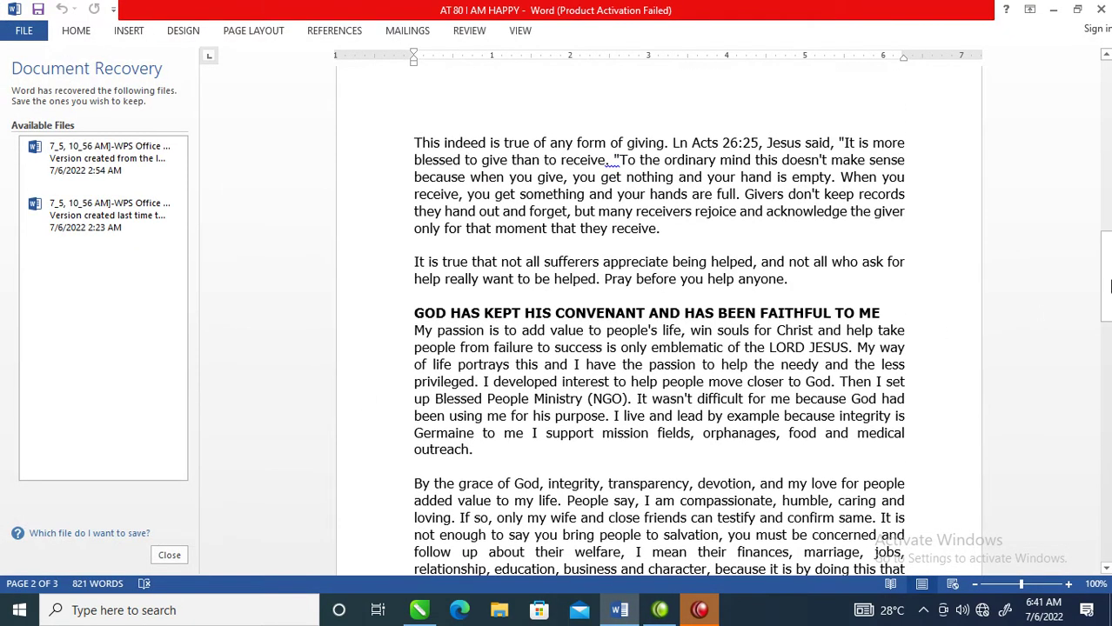
pyautogui.moveTo(1105, 261); pyautogui.dragTo(1106, 96)
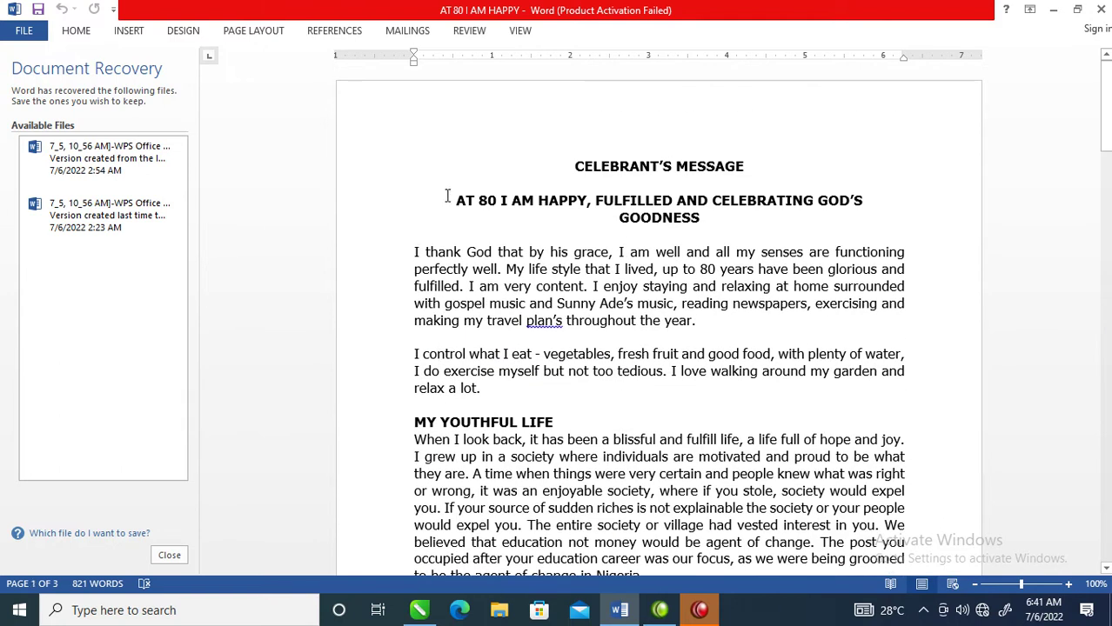
# Copy the message text starting at the heading "AT 80 I AM HAPPY, FULFILLED AND CELEBRATING GOD'S GOODNESS", leaving out "CELEBRANT'S MESSAGE".
pyautogui.moveTo(544, 354); pyautogui.dragTo(577, 394)
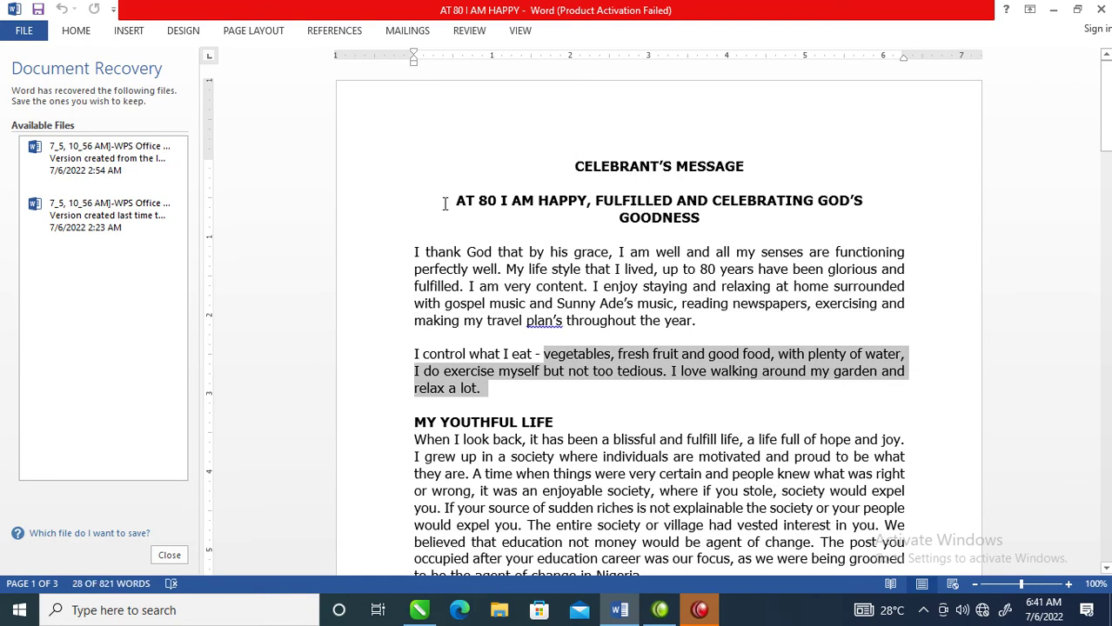
pyautogui.moveTo(445, 201); pyautogui.dragTo(535, 574)
pyautogui.moveTo(545, 614); pyautogui.dragTo(544, 574)
pyautogui.moveTo(544, 393); pyautogui.dragTo(602, 513)
pyautogui.click(788, 511)
pyautogui.keyDown('shift'); pyautogui.click(570, 166); pyautogui.keyUp('shift')
pyautogui.moveTo(570, 167); pyautogui.dragTo(451, 210)
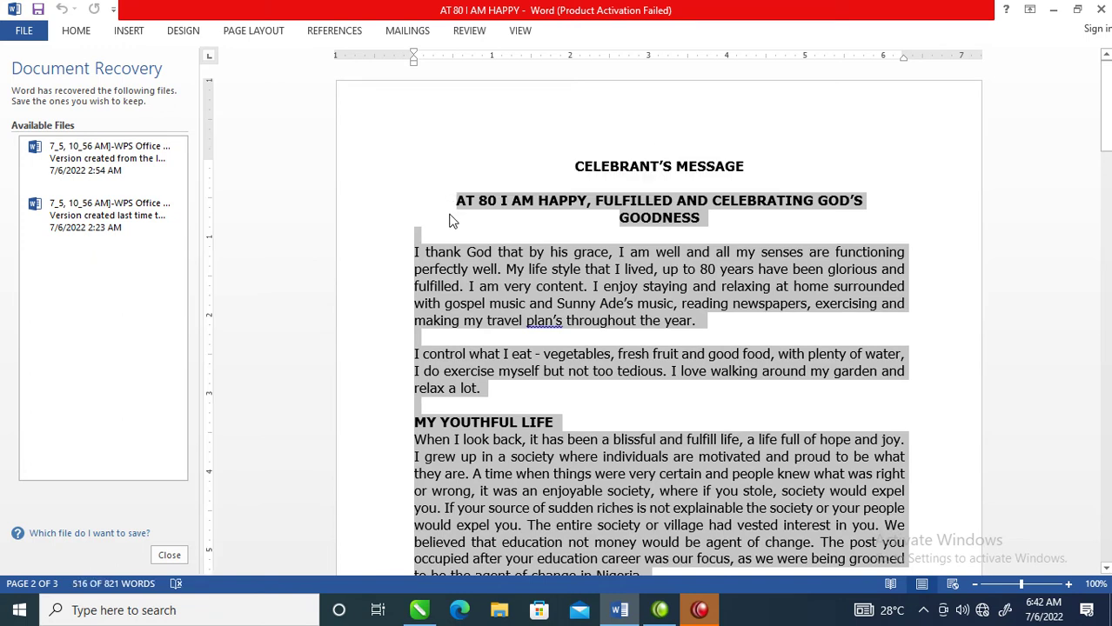
# Back in CorelDRAW, paste the copied text into a new paragraph frame about 181 x 236 mm beside the page, maintaining fonts and formatting.
pyautogui.click(419, 611)
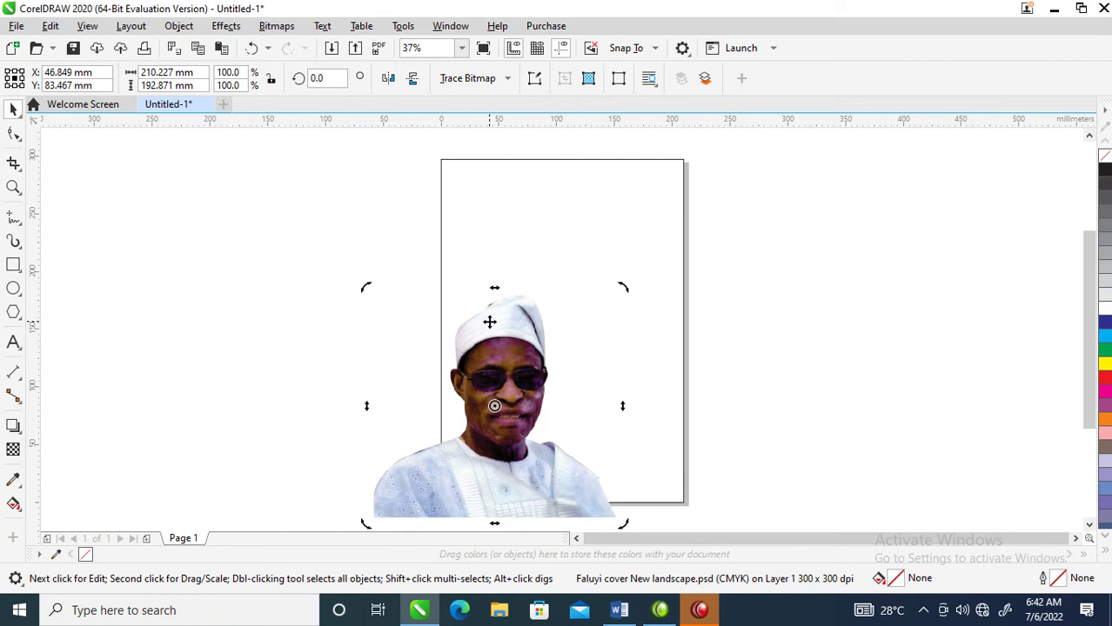
pyautogui.press('F8')
pyautogui.moveTo(726, 171); pyautogui.dragTo(936, 443)
pyautogui.hotkey('ctrl', 'v')
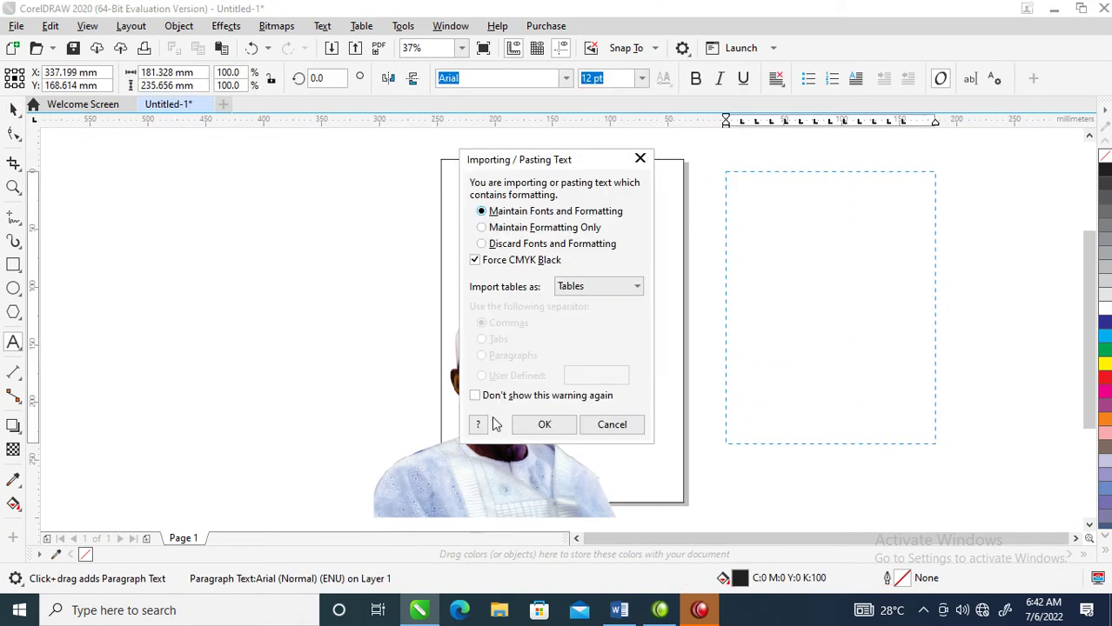
pyautogui.click(544, 422)
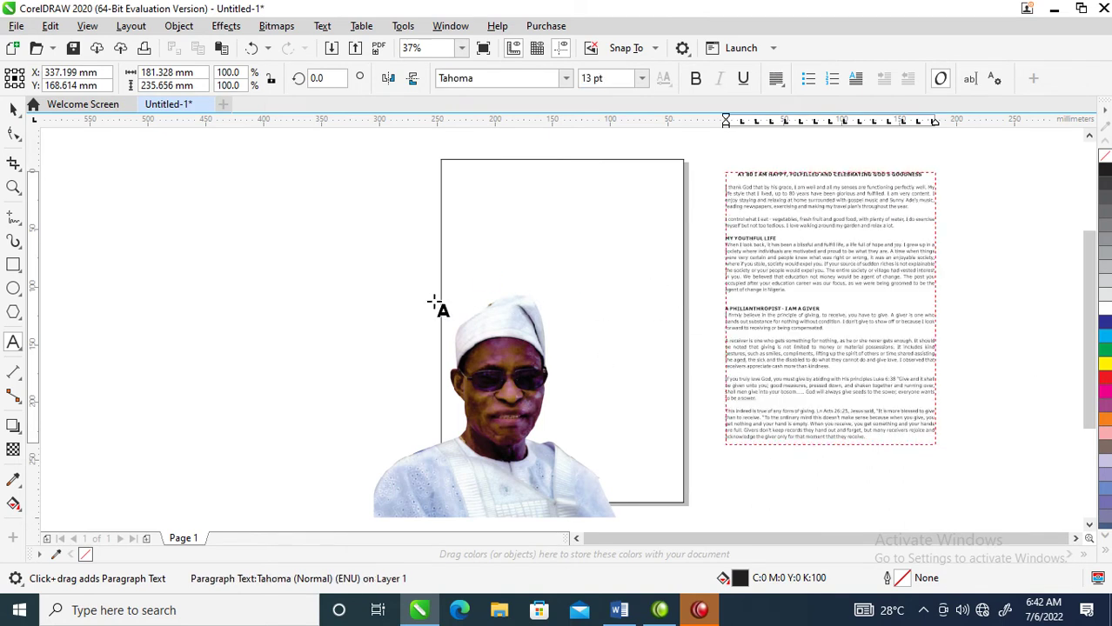
# Duplicate the page rectangle as a full-width header band about 62 mm high along the top of the page.
pyautogui.hotkey('ctrl', 'space')
pyautogui.click(537, 163)
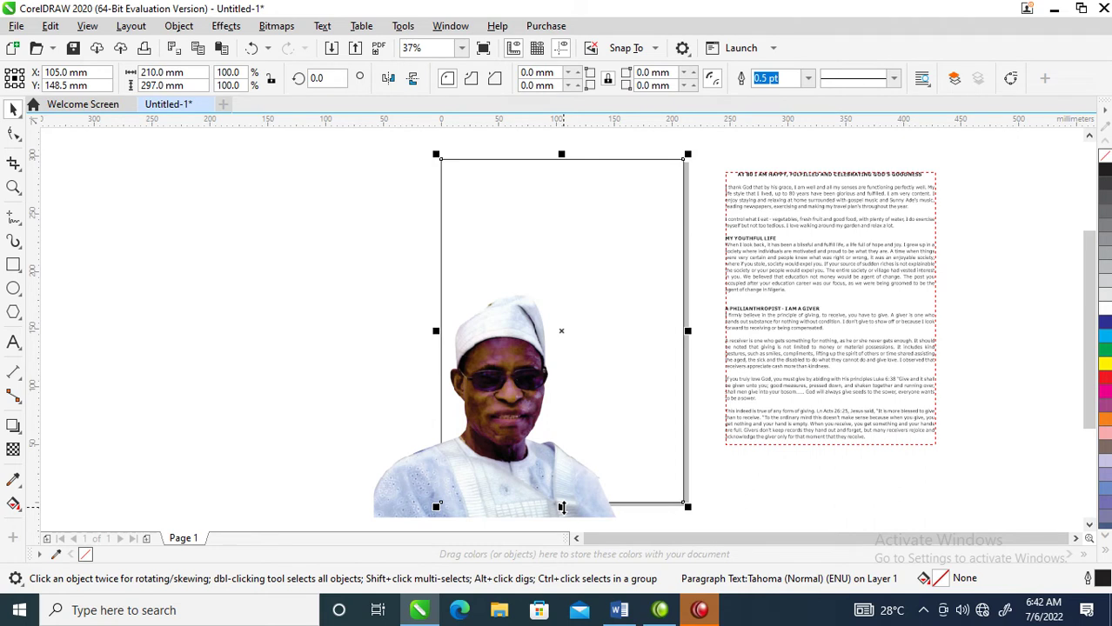
pyautogui.moveTo(561, 508); pyautogui.dragTo(563, 247)
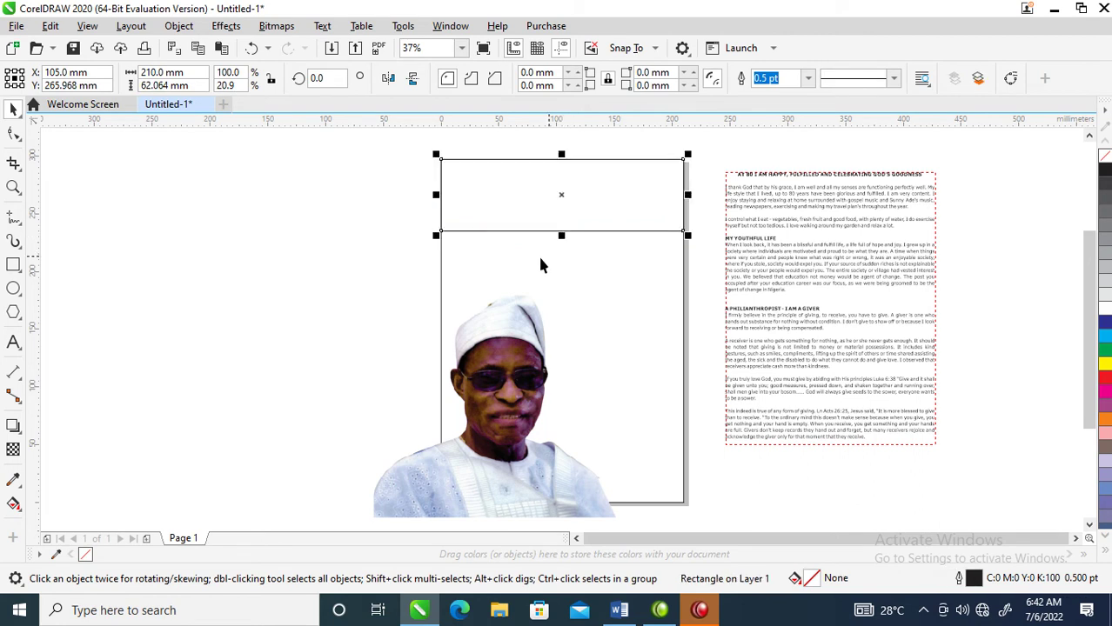
# Fill the page-sized rectangle with a light yellow-green blended from tints of the palette's yellow and green.
pyautogui.click(684, 374)
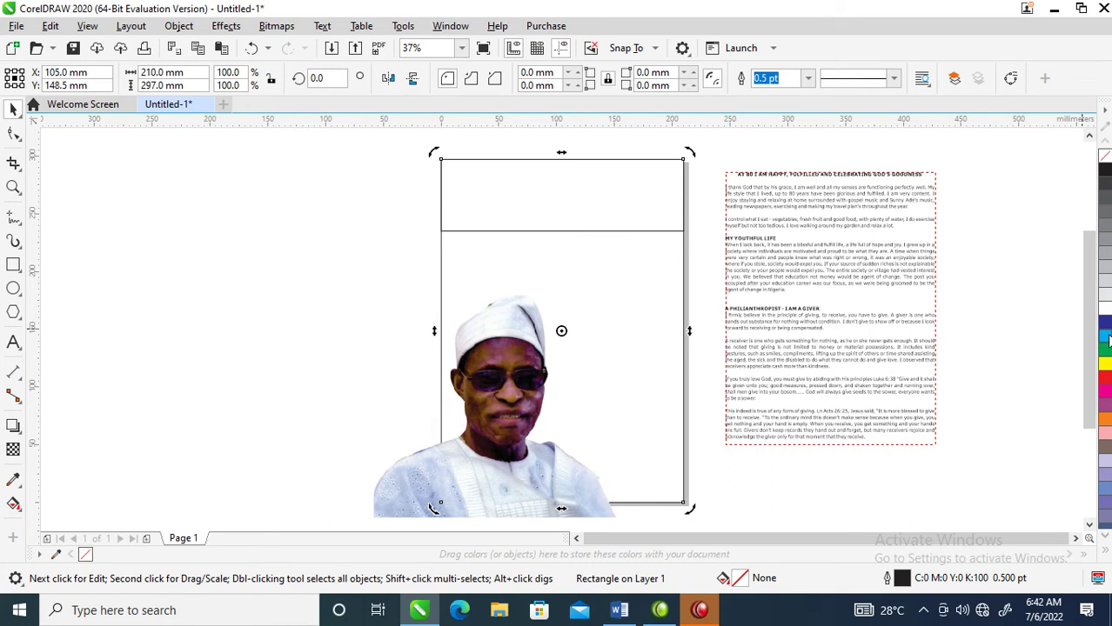
pyautogui.click(1105, 364)
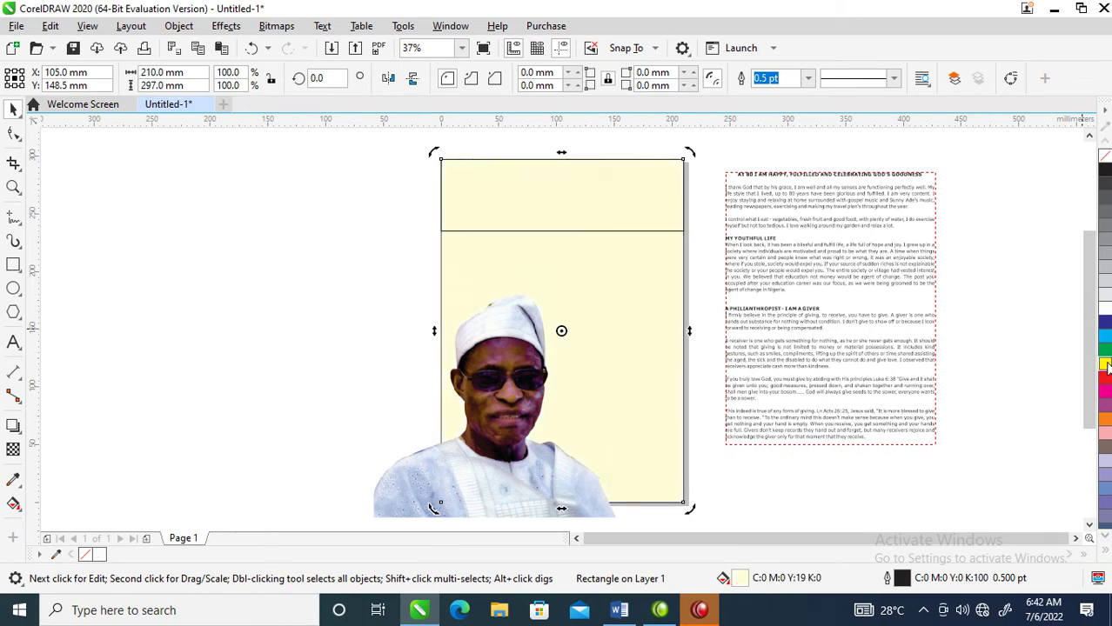
pyautogui.click(1105, 351)
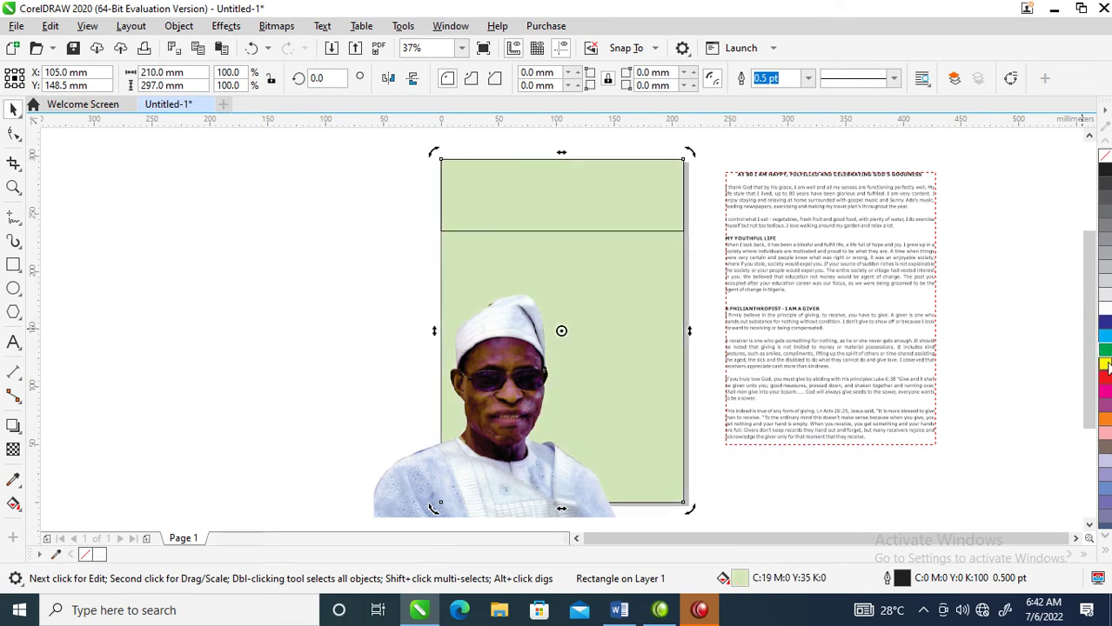
pyautogui.keyDown('ctrl'); pyautogui.click(1105, 364); pyautogui.keyUp('ctrl')
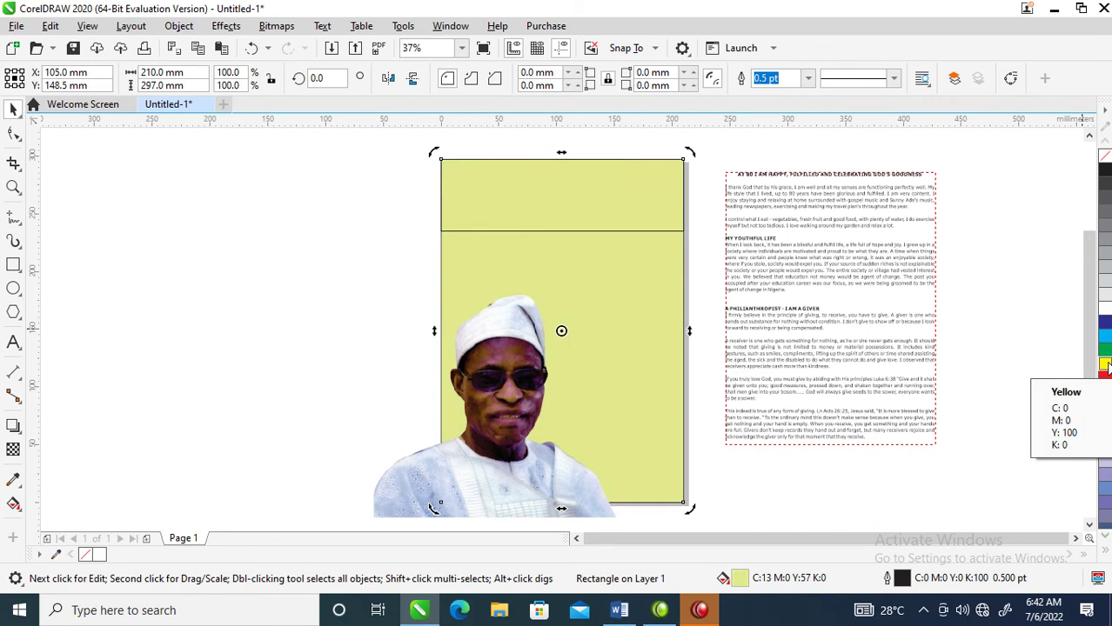
pyautogui.keyDown('ctrl'); pyautogui.click(1109, 369); pyautogui.keyUp('ctrl')
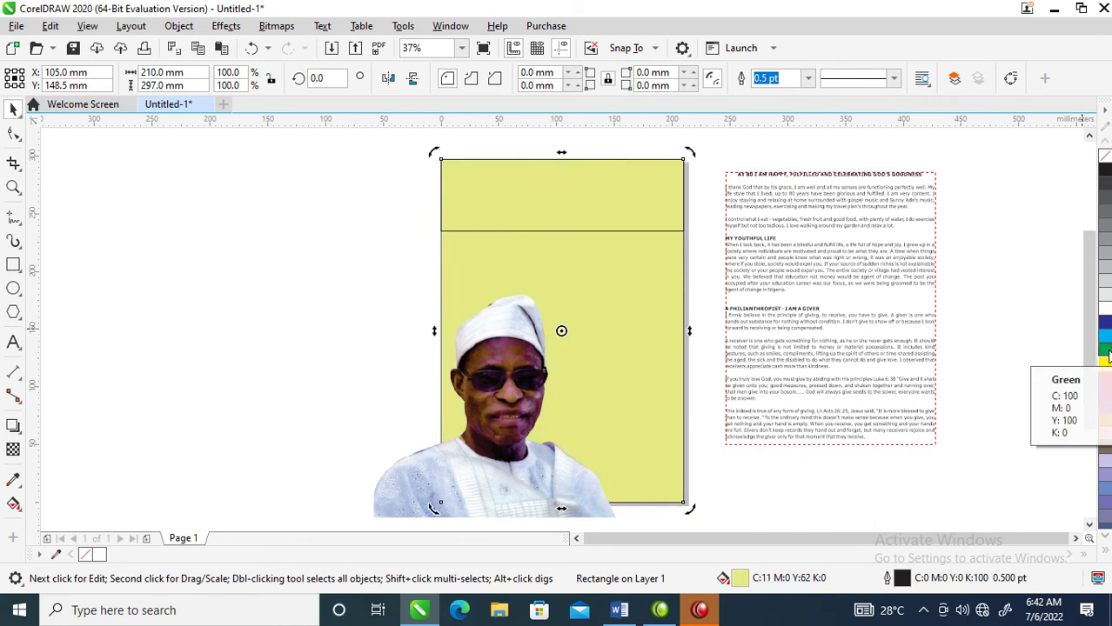
pyautogui.keyDown('ctrl'); pyautogui.click(1107, 353); pyautogui.keyUp('ctrl')
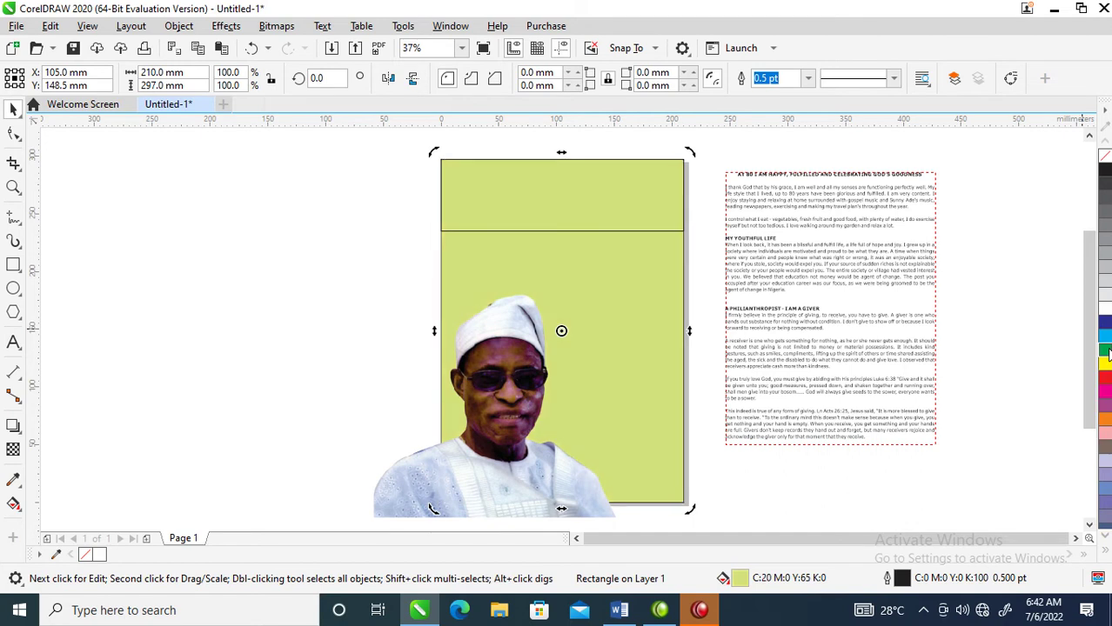
pyautogui.keyDown('ctrl'); pyautogui.click(1106, 366); pyautogui.keyUp('ctrl')
# Fill the header band with green and darken the fill to a deep green in the uniform fill settings.
pyautogui.click(566, 171)
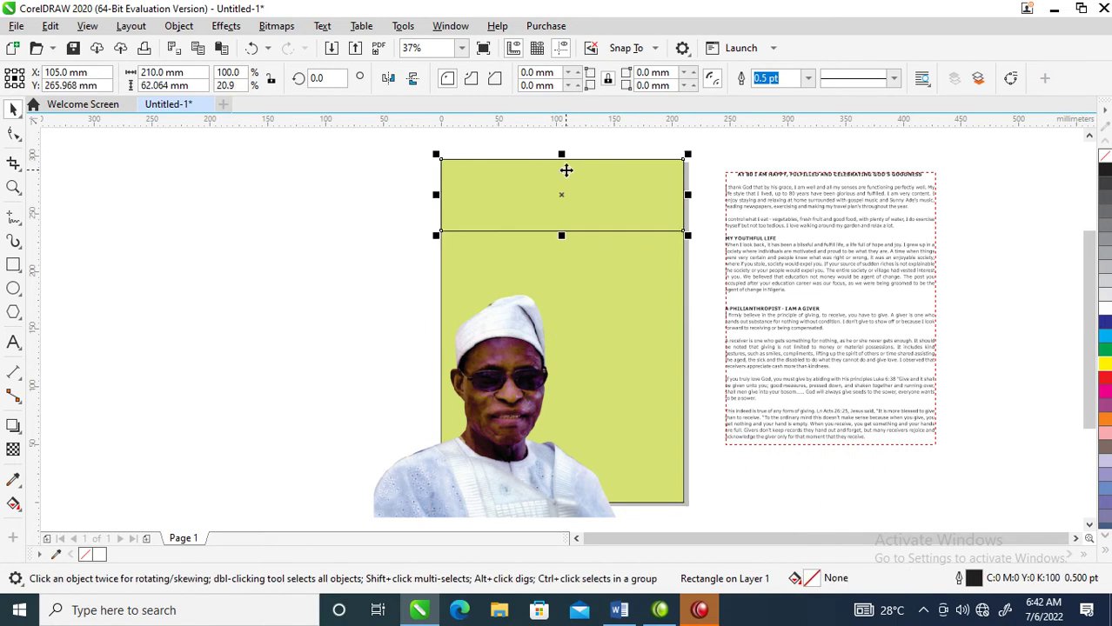
pyautogui.click(1105, 304)
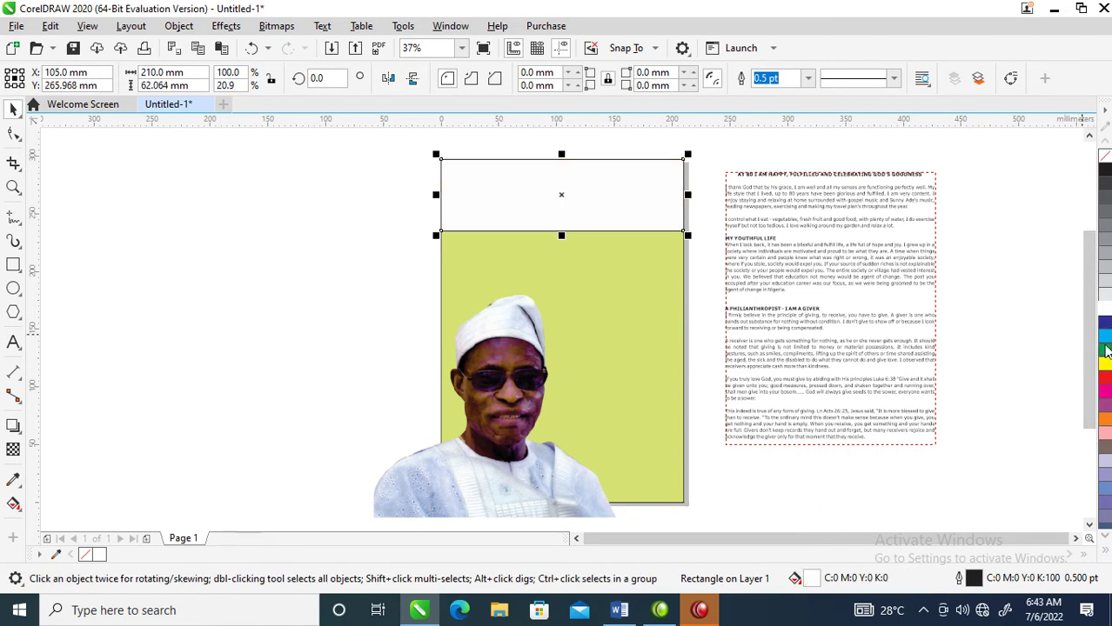
pyautogui.click(1105, 349)
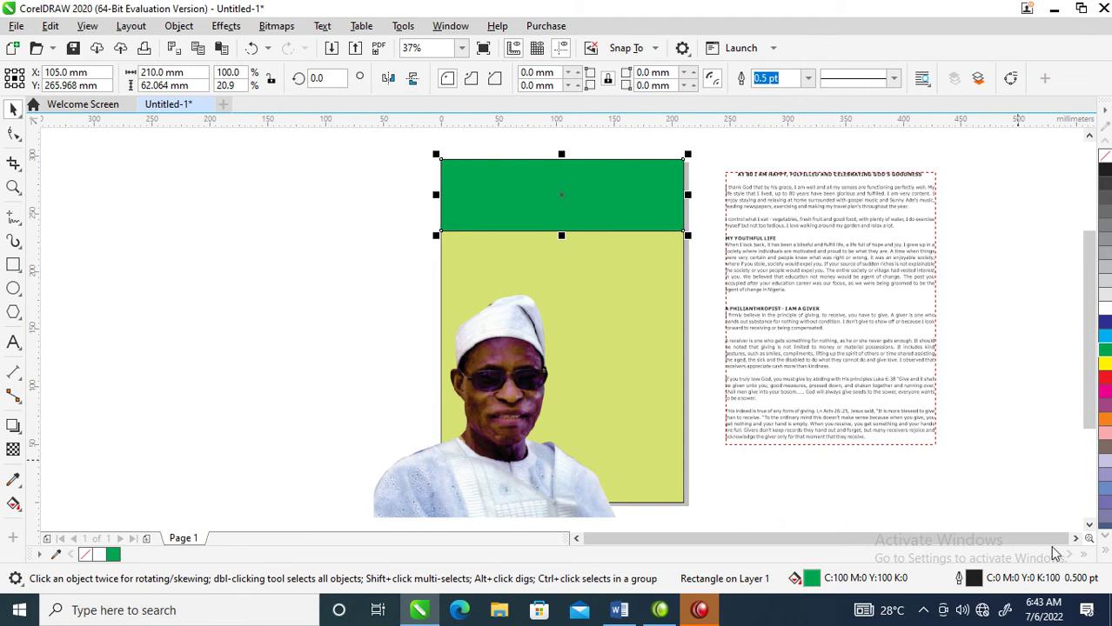
pyautogui.doubleClick(812, 578)
pyautogui.click(335, 154)
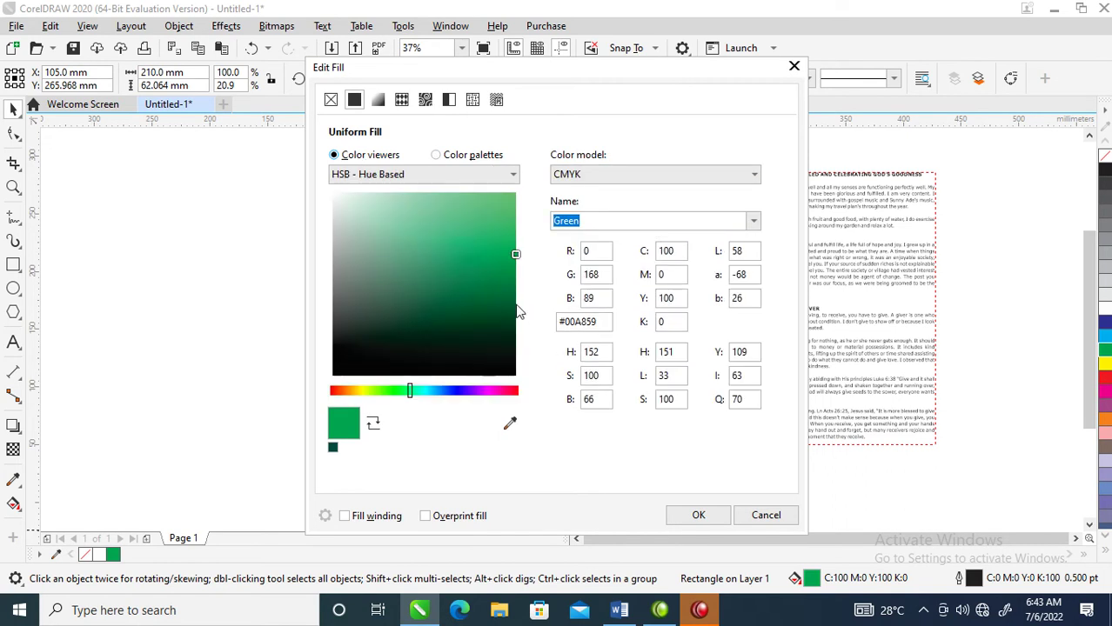
pyautogui.click(504, 312)
pyautogui.click(699, 515)
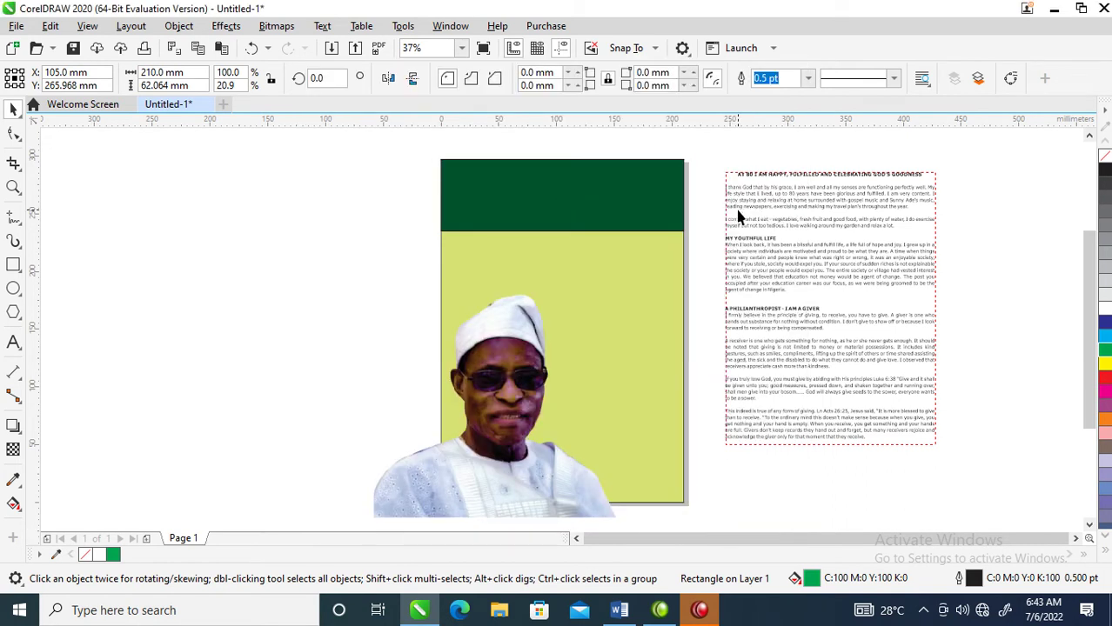
# Shorten the text frame from its top edge to about 225 mm high and cut the "AT 80 I AM HAPPY..." heading from it.
pyautogui.press('z')
pyautogui.moveTo(397, 150); pyautogui.dragTo(1054, 346)
pyautogui.doubleClick(603, 231)
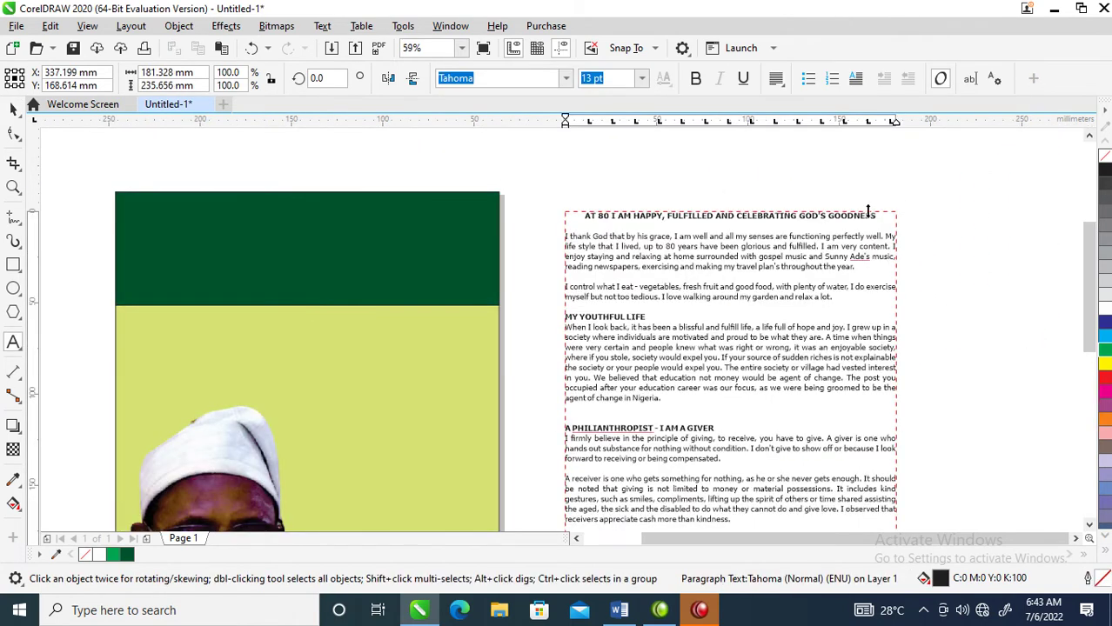
pyautogui.moveTo(883, 222); pyautogui.dragTo(558, 227)
pyautogui.click(580, 217)
pyautogui.click(581, 234)
pyautogui.hotkey('shift', 'End')
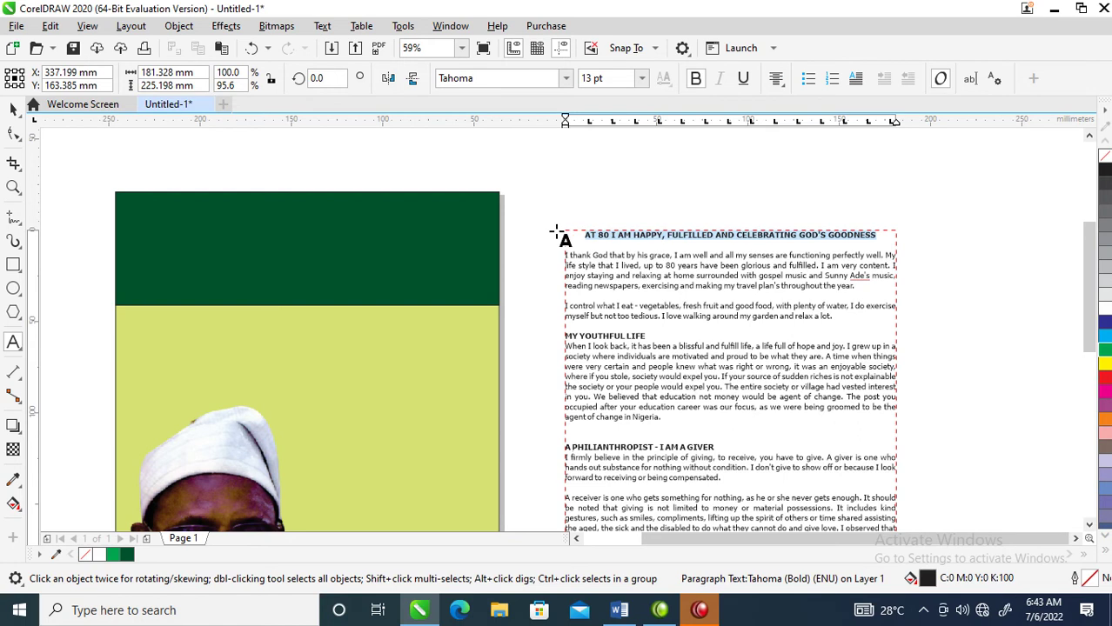
pyautogui.hotkey('ctrl', 'x')
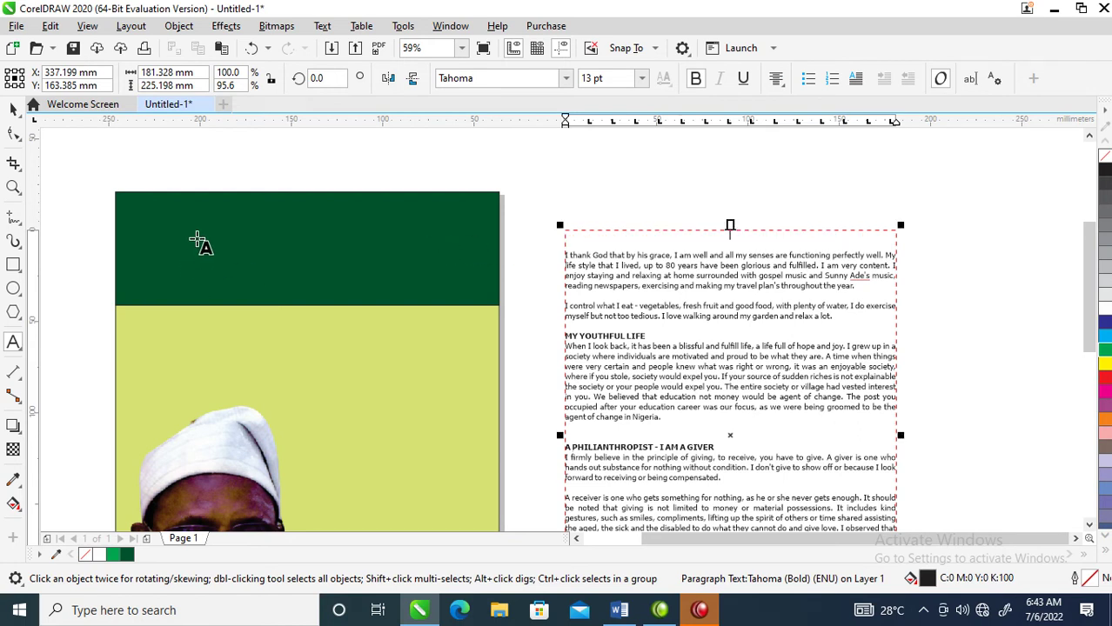
pyautogui.press('Escape')
pyautogui.click(179, 231)
pyautogui.hotkey('ctrl', 'v')
pyautogui.press('Escape')
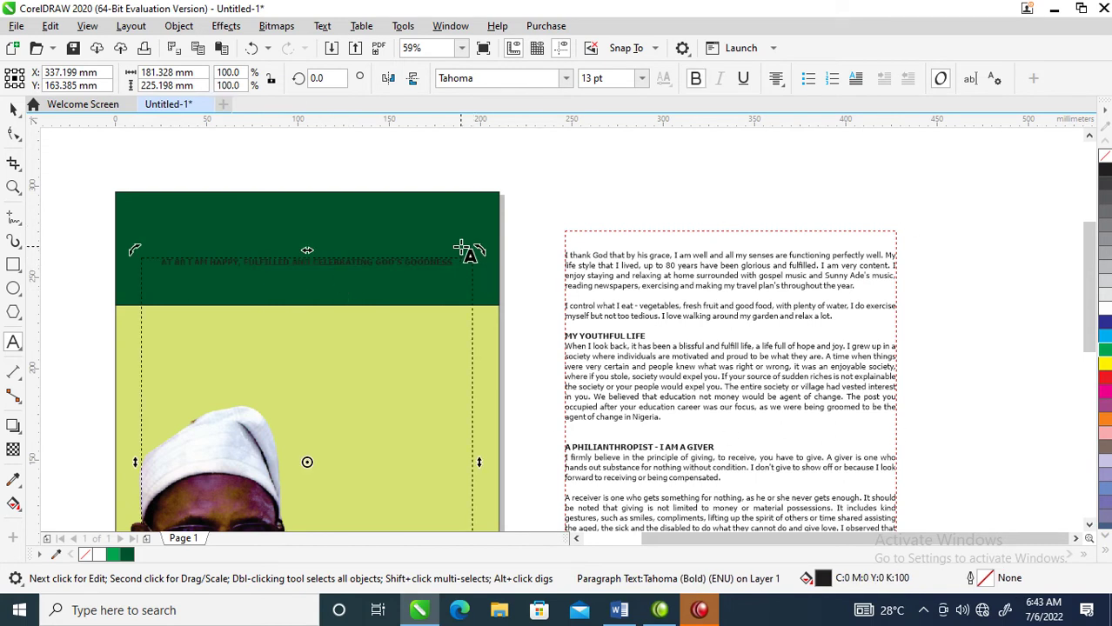
# Paste the cut heading as a separate line of artistic text in the empty area above the page.
pyautogui.click(531, 163)
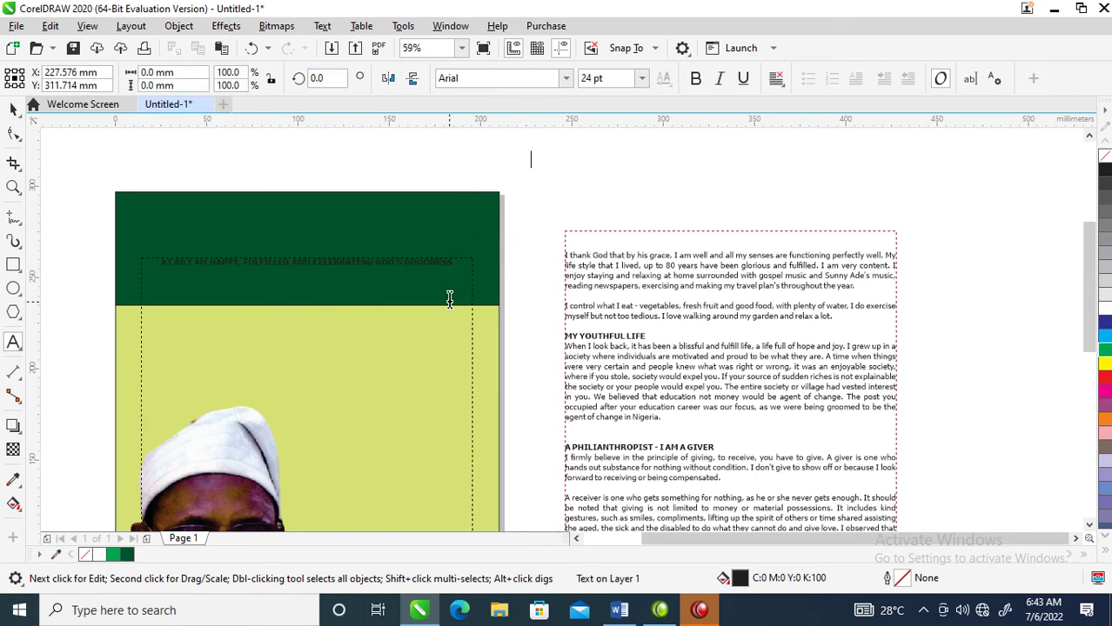
pyautogui.hotkey('ctrl', 'v')
pyautogui.hotkey('ctrl', 'space')
# Delete the stray heading paragraph frame from the page and move the artistic-text heading onto the dark green band.
pyautogui.click(341, 339)
pyautogui.press('Delete')
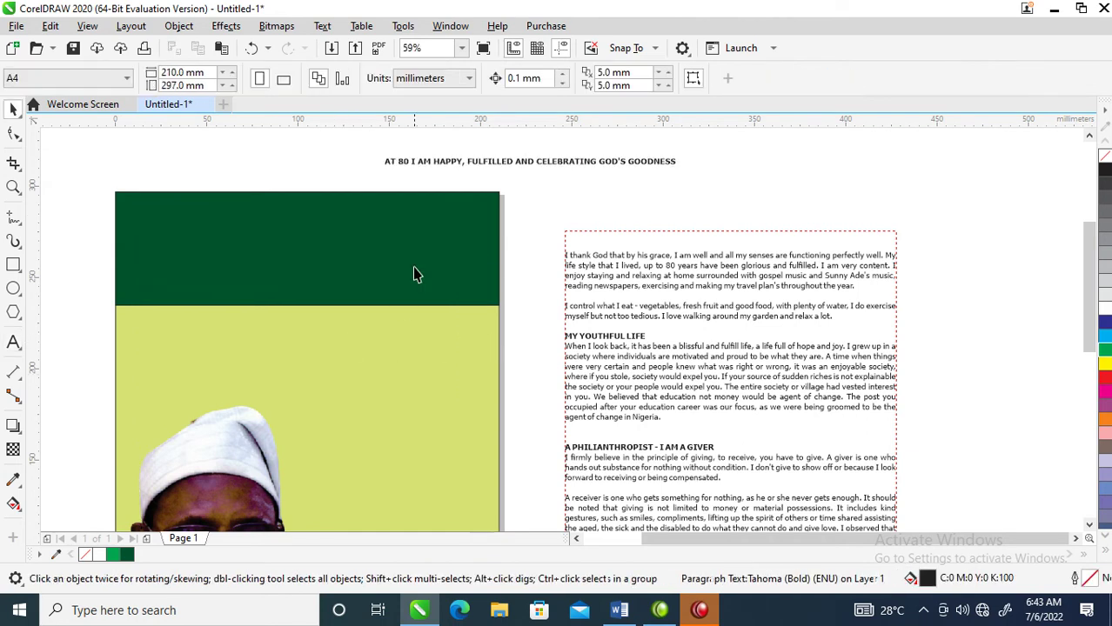
pyautogui.moveTo(507, 171); pyautogui.dragTo(347, 266)
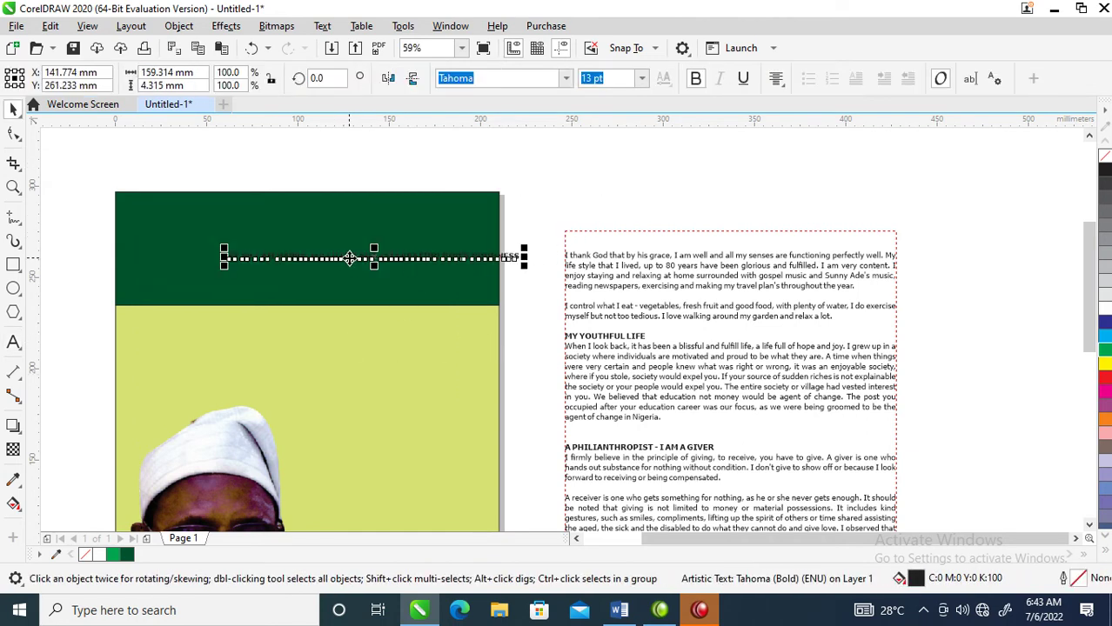
# Fill the heading text on the green band with white and set its font to FuturaTEE.
pyautogui.click(1103, 311)
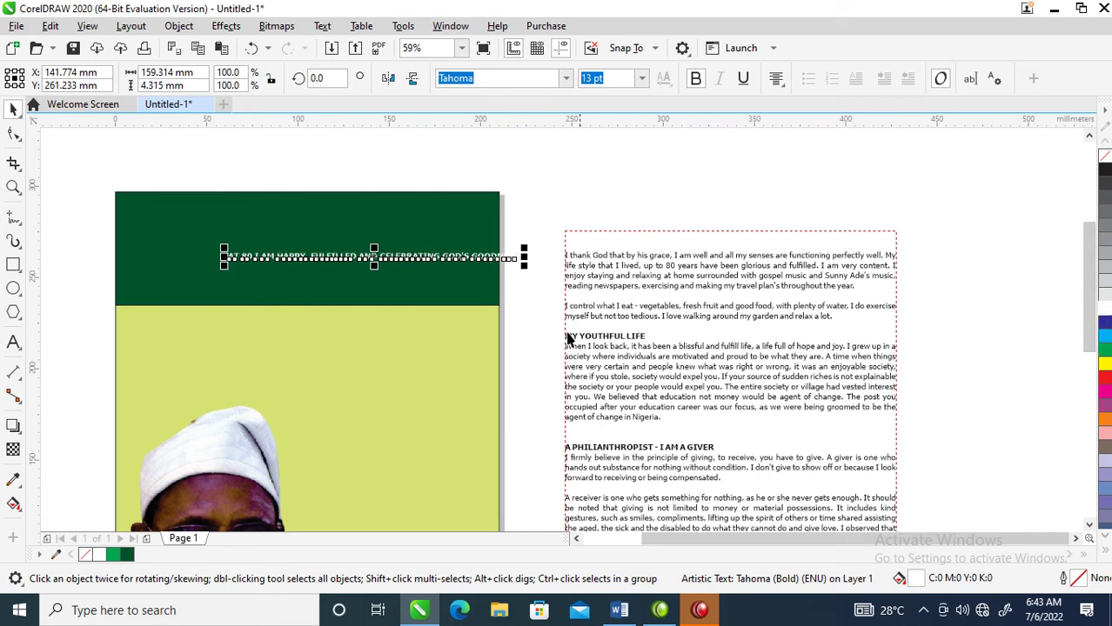
pyautogui.press('z')
pyautogui.moveTo(69, 180); pyautogui.dragTo(854, 442)
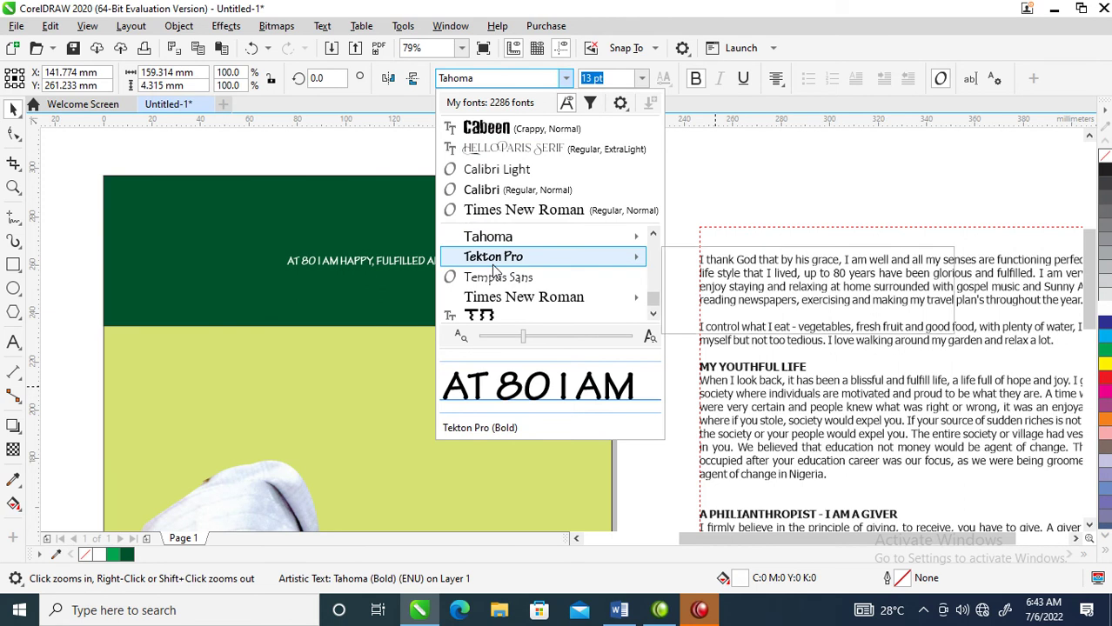
pyautogui.moveTo(494, 270)
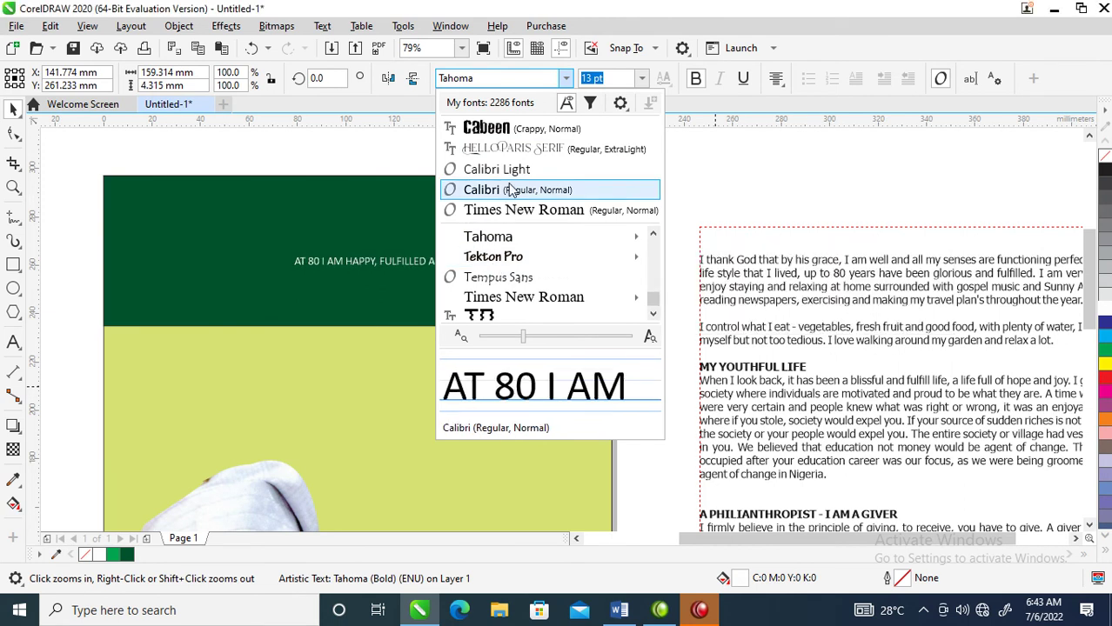
pyautogui.scroll(10, 496, 261)
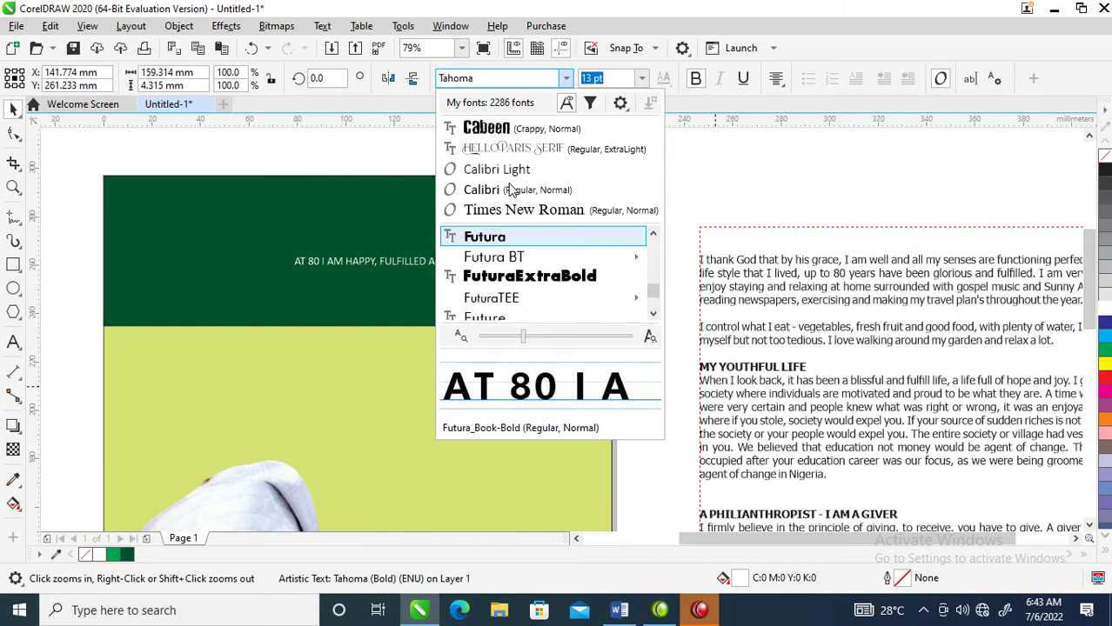
pyautogui.click(492, 297)
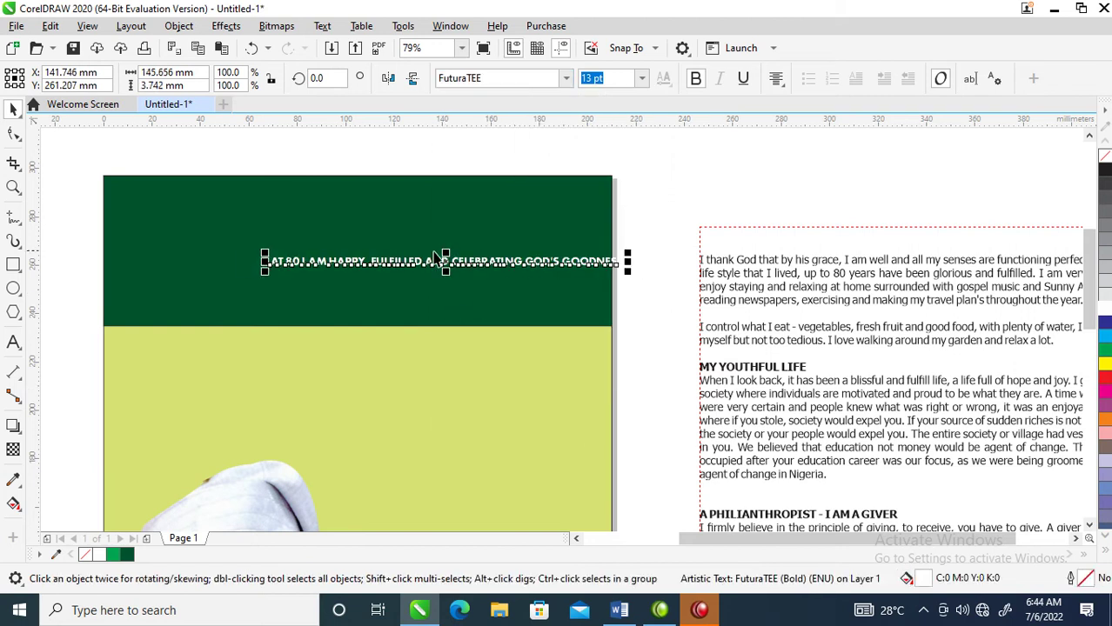
# Replace the comma and space after "HAPPY" with a line break to split the heading into two lines.
pyautogui.press('z')
pyautogui.moveTo(197, 178); pyautogui.dragTo(572, 325)
pyautogui.press('F8')
pyautogui.click(279, 383)
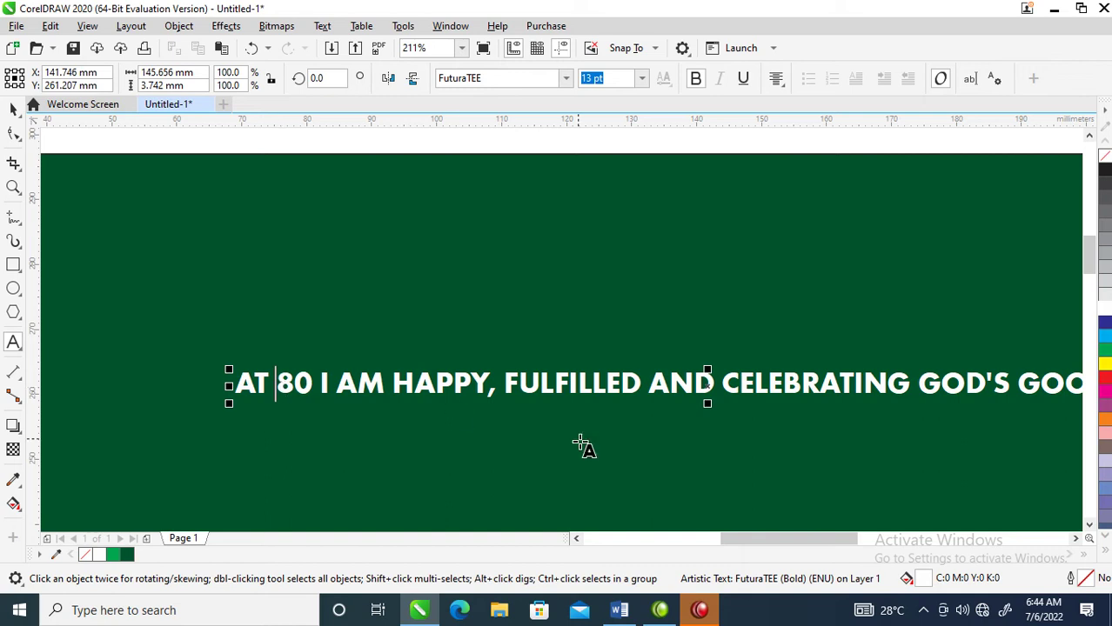
pyautogui.moveTo(504, 376); pyautogui.dragTo(489, 375)
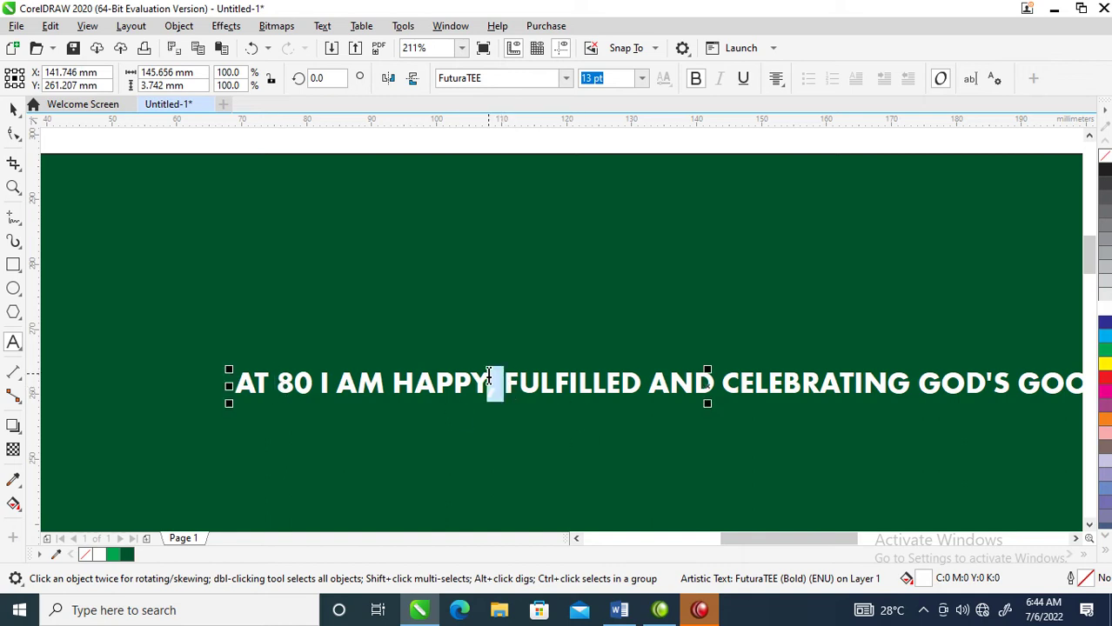
pyautogui.press('Return')
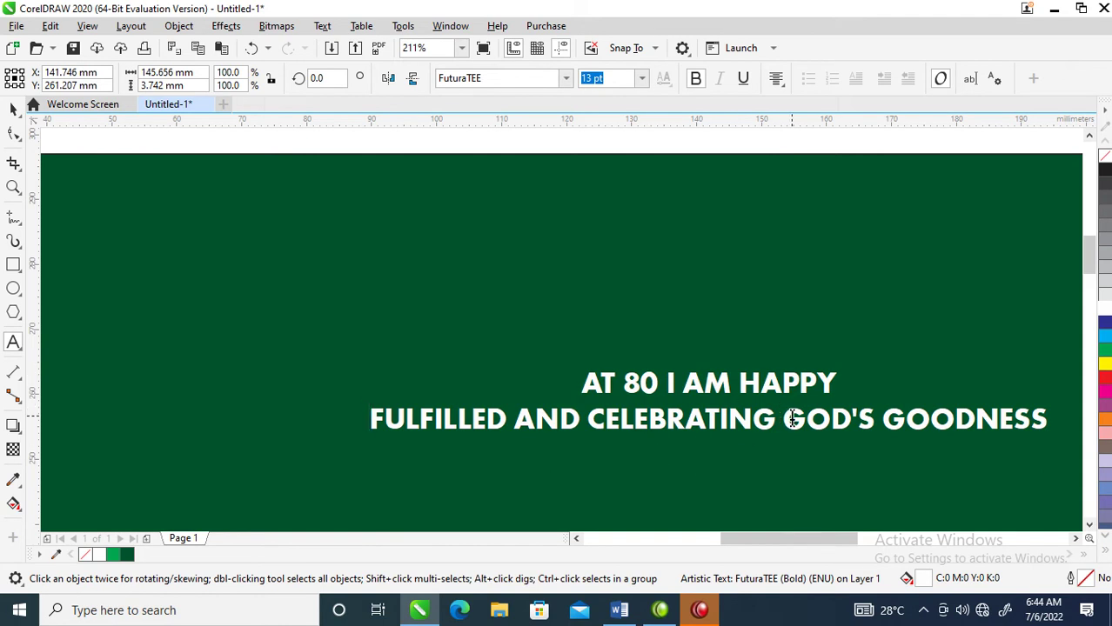
# Break the two-line heading into separate text lines and move "AT 80 I AM HAPPY" higher on the band.
pyautogui.hotkey('ctrl', 'space')
pyautogui.hotkey('ctrl', 'k')
pyautogui.click(792, 379)
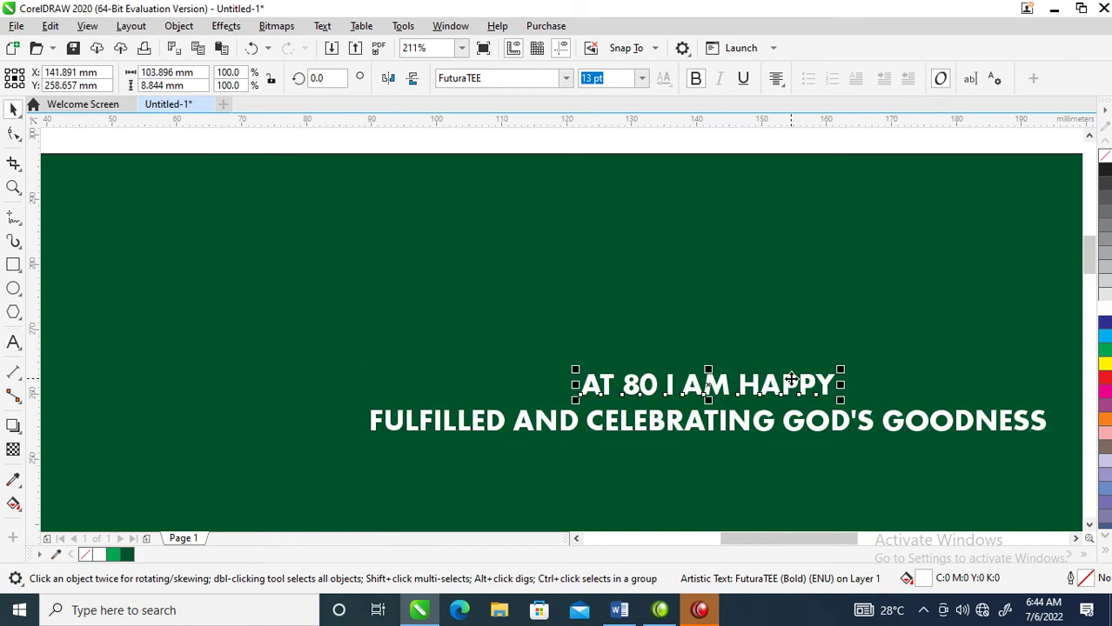
pyautogui.moveTo(712, 382); pyautogui.dragTo(667, 285)
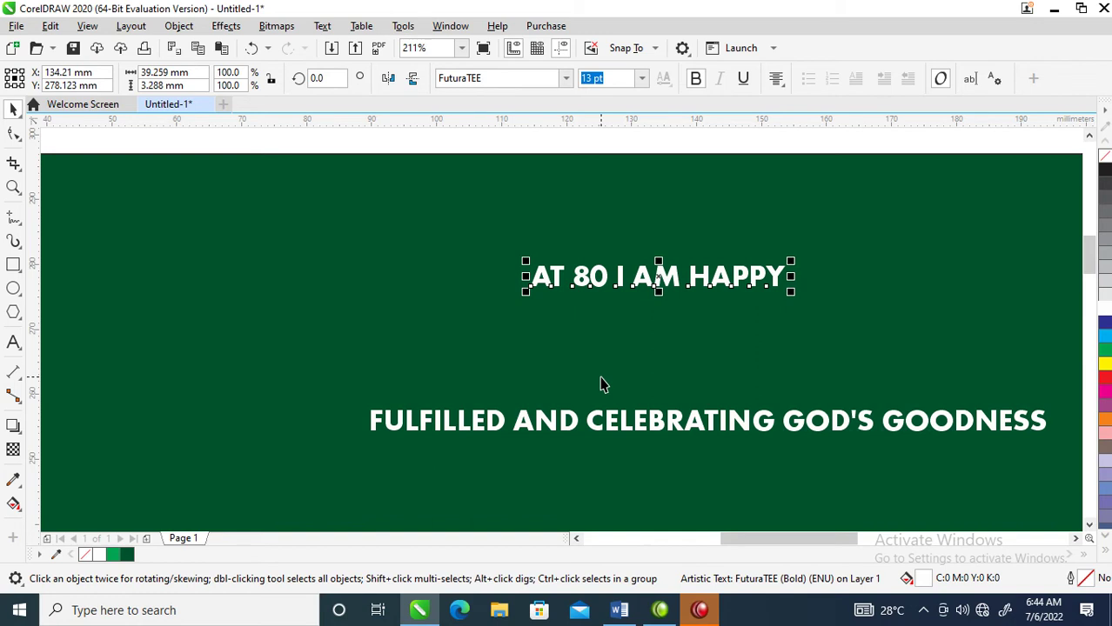
# Break "AT 80 I AM HAPPY" into words, then move "I AM HAPPY" to the band's lower left and the "FULFILLED AND CELEBRATING..." line lower.
pyautogui.hotkey('ctrl', 'k')
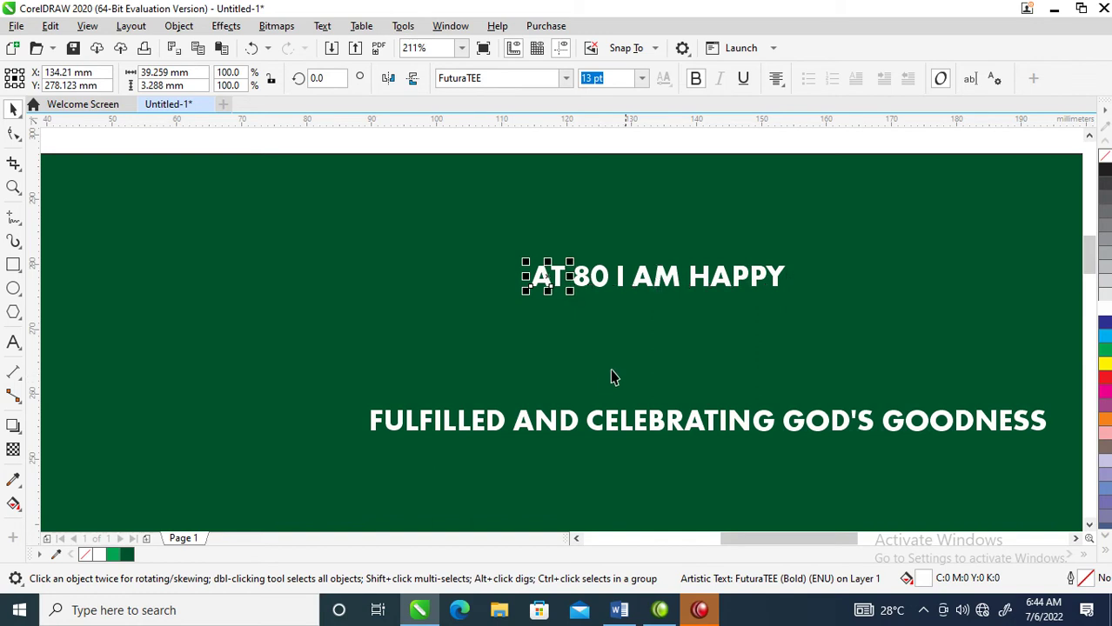
pyautogui.click(655, 280)
pyautogui.moveTo(610, 242); pyautogui.dragTo(867, 362)
pyautogui.moveTo(768, 279); pyautogui.dragTo(300, 462)
pyautogui.moveTo(475, 428); pyautogui.dragTo(588, 496)
# Move the "80" to the left part of the band and enlarge it to about 102 pt.
pyautogui.moveTo(588, 280); pyautogui.dragTo(232, 365)
pyautogui.moveTo(235, 375); pyautogui.dragTo(348, 451)
# Break the large "80" into separate digits and delete the zero.
pyautogui.hotkey('ctrl', 'k')
pyautogui.click(313, 322)
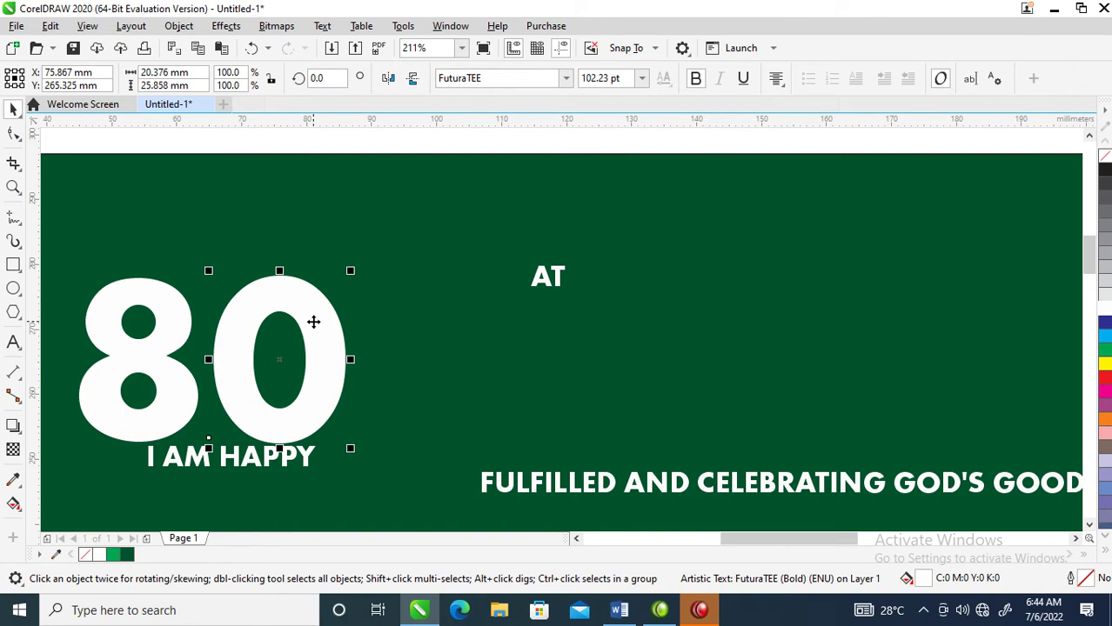
pyautogui.press('Delete')
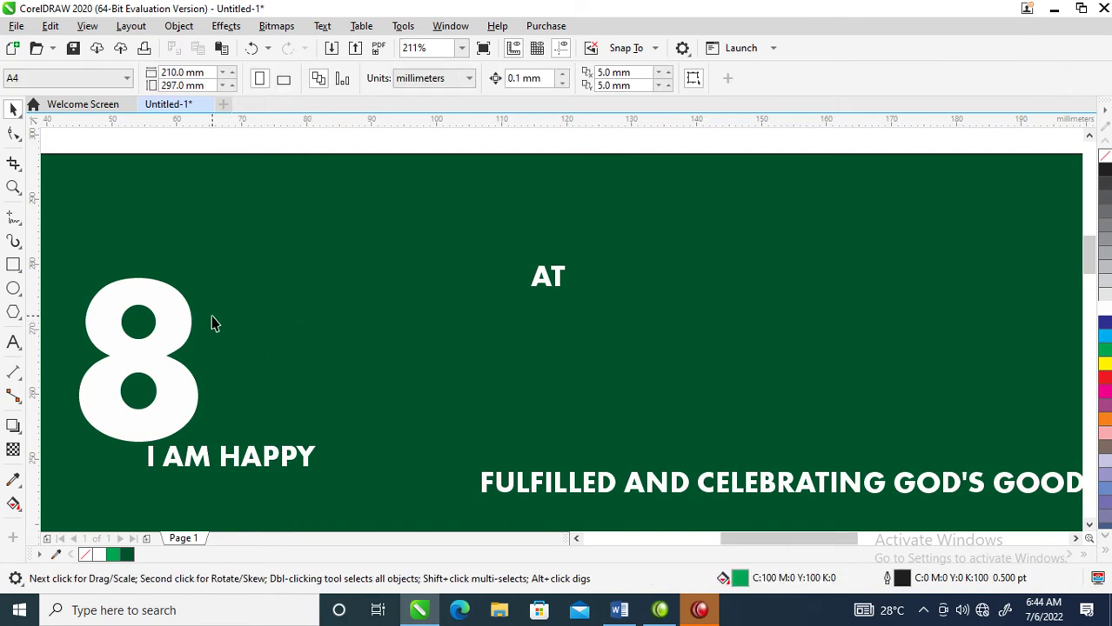
# Draw a circle about 23.6 mm wide beside the 8 and combine it with a concentric copy about 12 mm wide to form a ring.
pyautogui.click(13, 288)
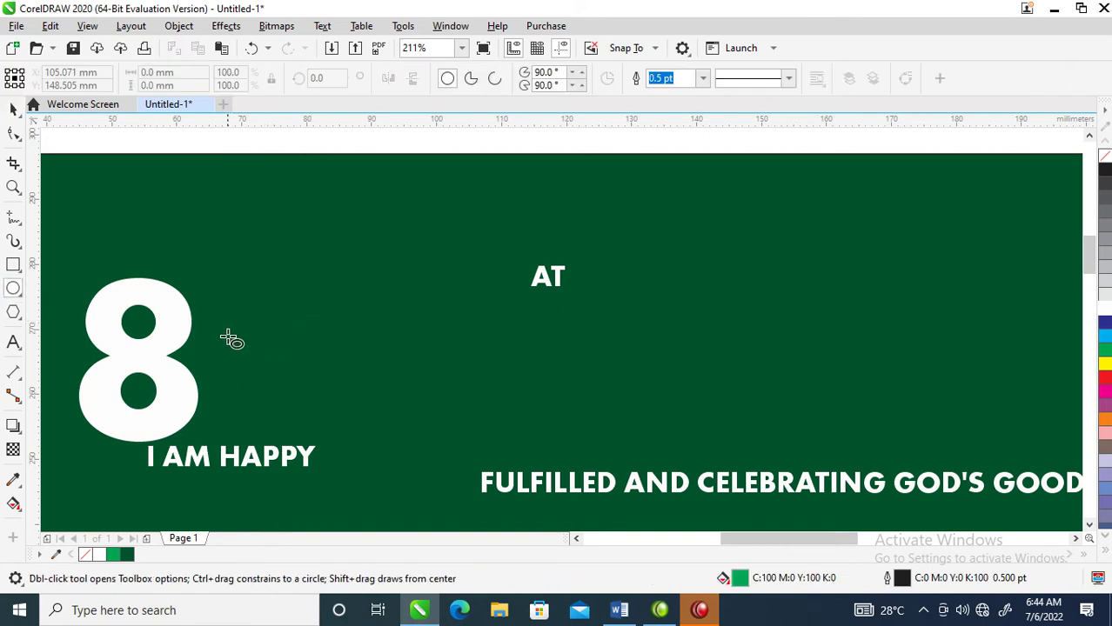
pyautogui.moveTo(209, 294); pyautogui.dragTo(362, 445)
pyautogui.press('space')
pyautogui.moveTo(368, 290); pyautogui.dragTo(352, 323)
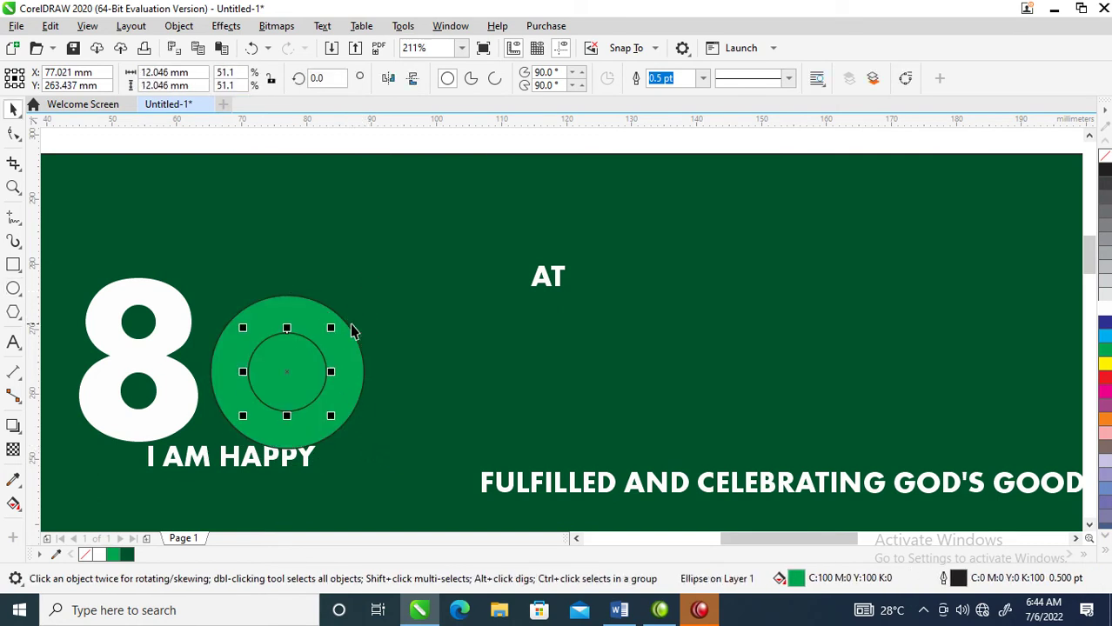
pyautogui.keyDown('shift'); pyautogui.click(294, 315); pyautogui.keyUp('shift')
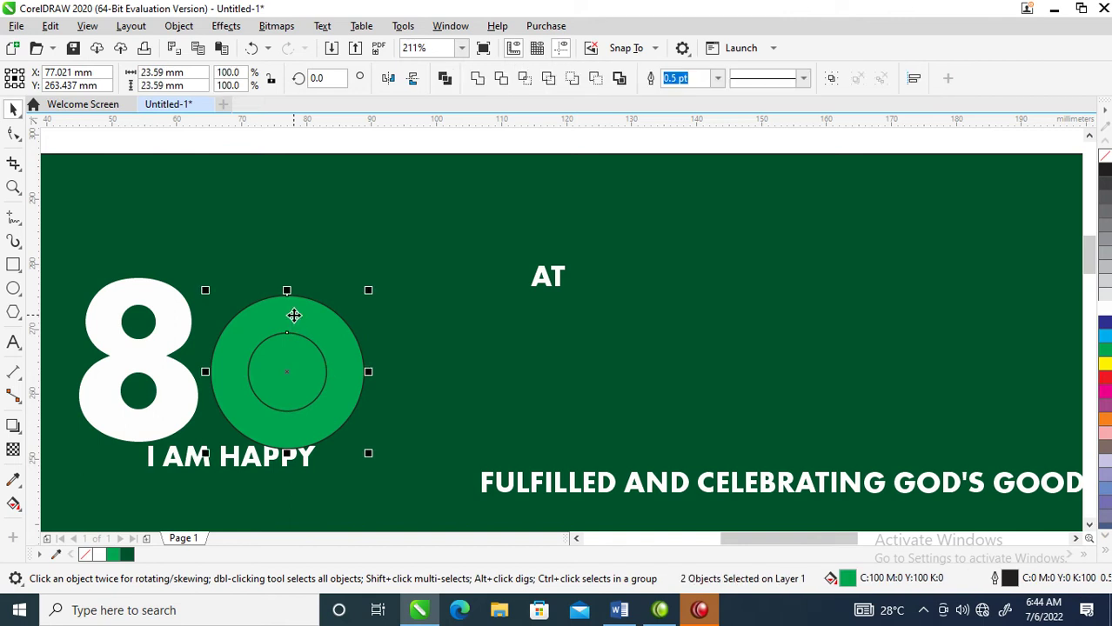
pyautogui.hotkey('ctrl', 'l')
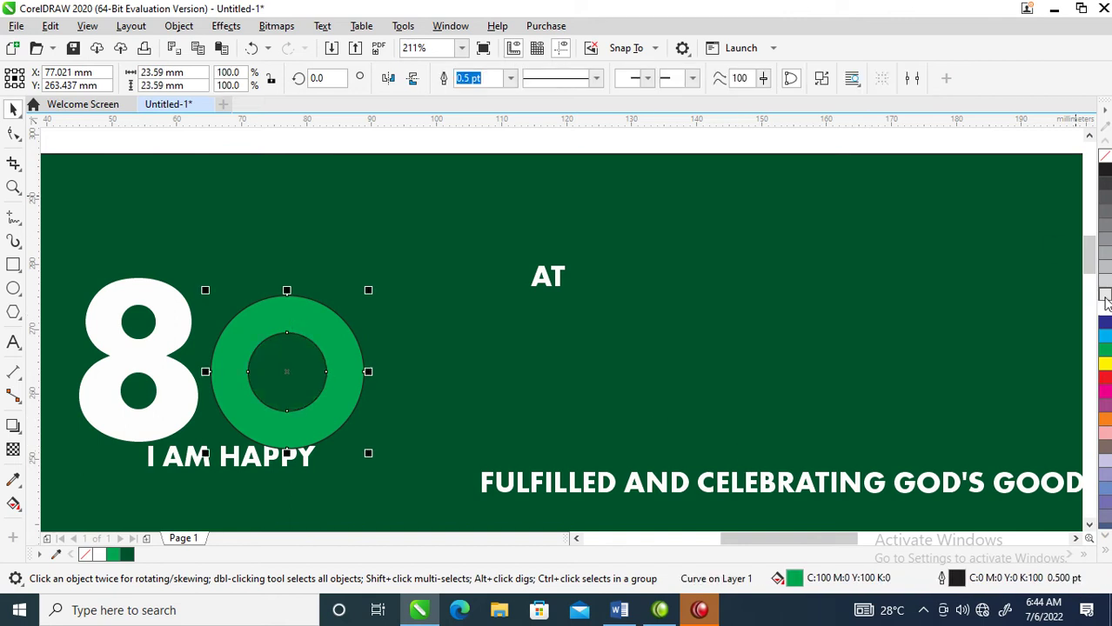
# Fill the ring with white and move it down against the lower right of the 8.
pyautogui.click(1105, 315)
pyautogui.moveTo(243, 334); pyautogui.dragTo(197, 375)
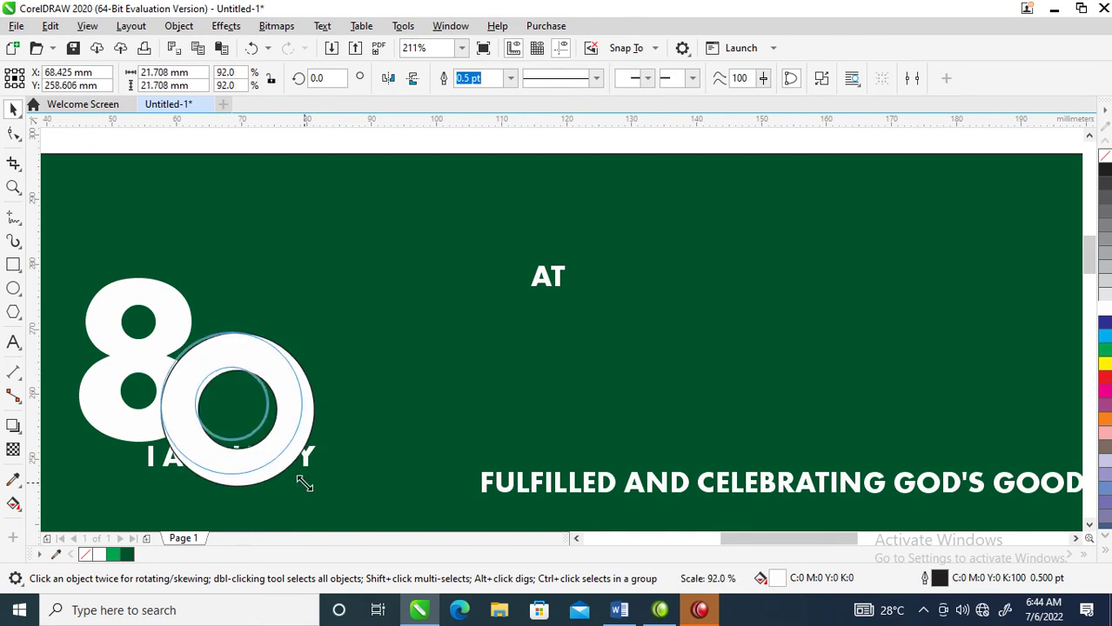
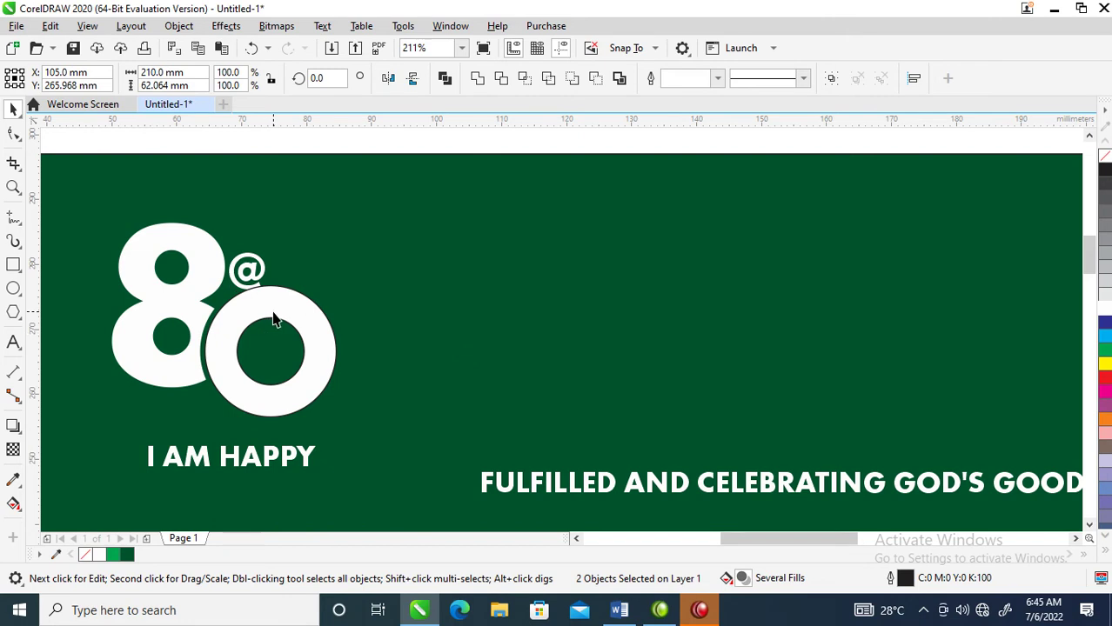
# Fill the ring with yellow tinted towards green to C:27 M:0 Y:100 K:0, and give the "@" the same fill.
pyautogui.scroll(-5, 262, 323)
pyautogui.press('z')
pyautogui.moveTo(163, 253); pyautogui.dragTo(407, 439)
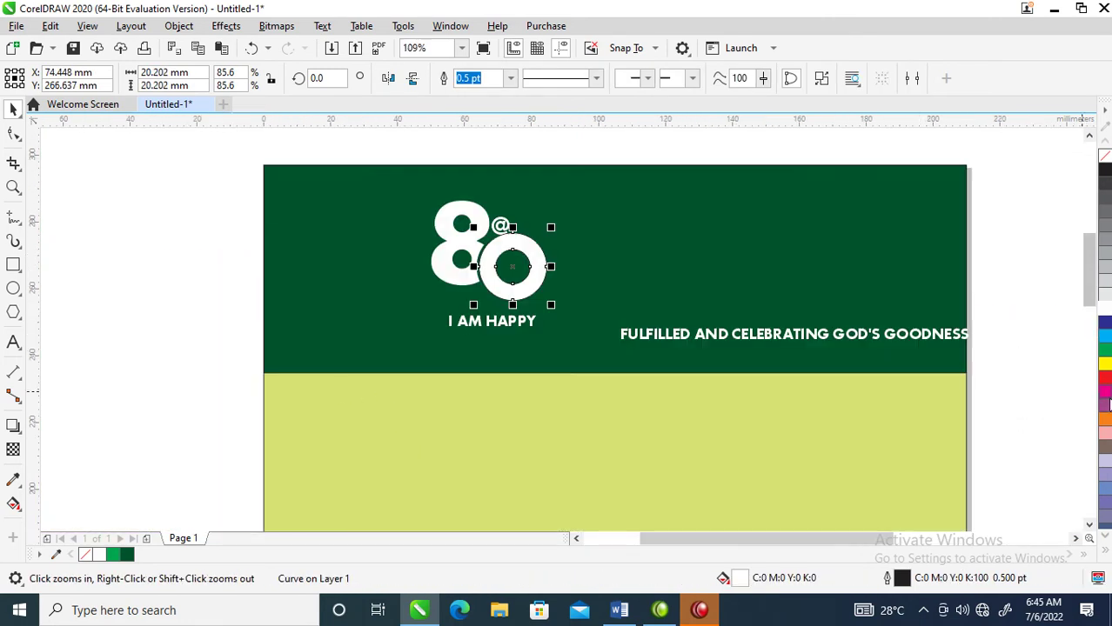
pyautogui.click(1105, 365)
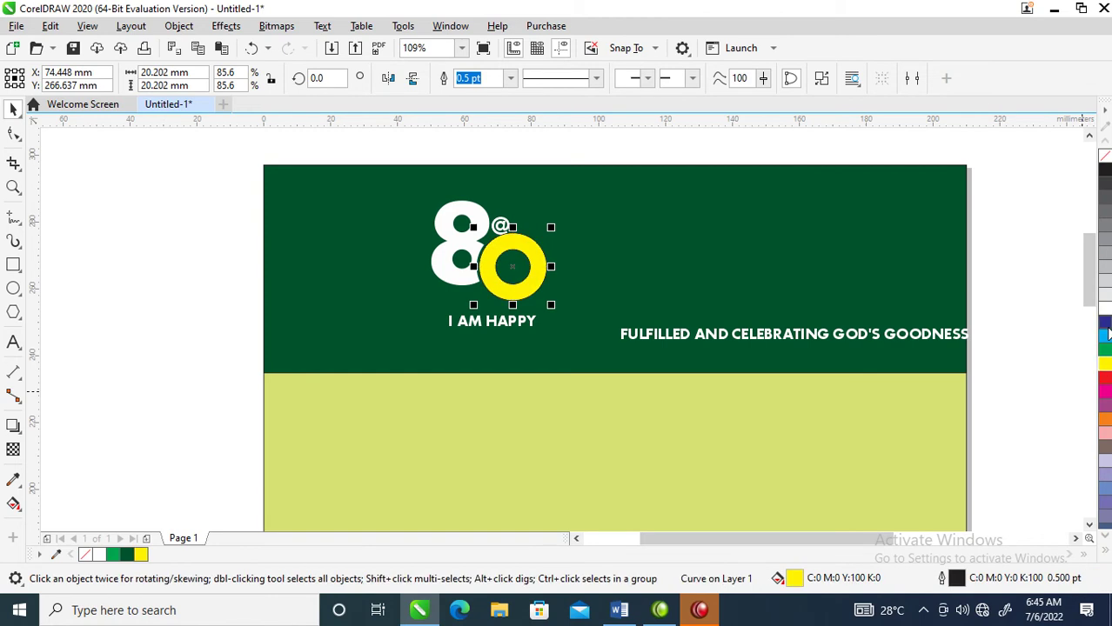
pyautogui.keyDown('ctrl'); pyautogui.click(1105, 350); pyautogui.keyUp('ctrl')
pyautogui.keyDown('ctrl'); pyautogui.click(1105, 351); pyautogui.keyUp('ctrl')
pyautogui.keyDown('ctrl'); pyautogui.click(1105, 351); pyautogui.keyUp('ctrl')
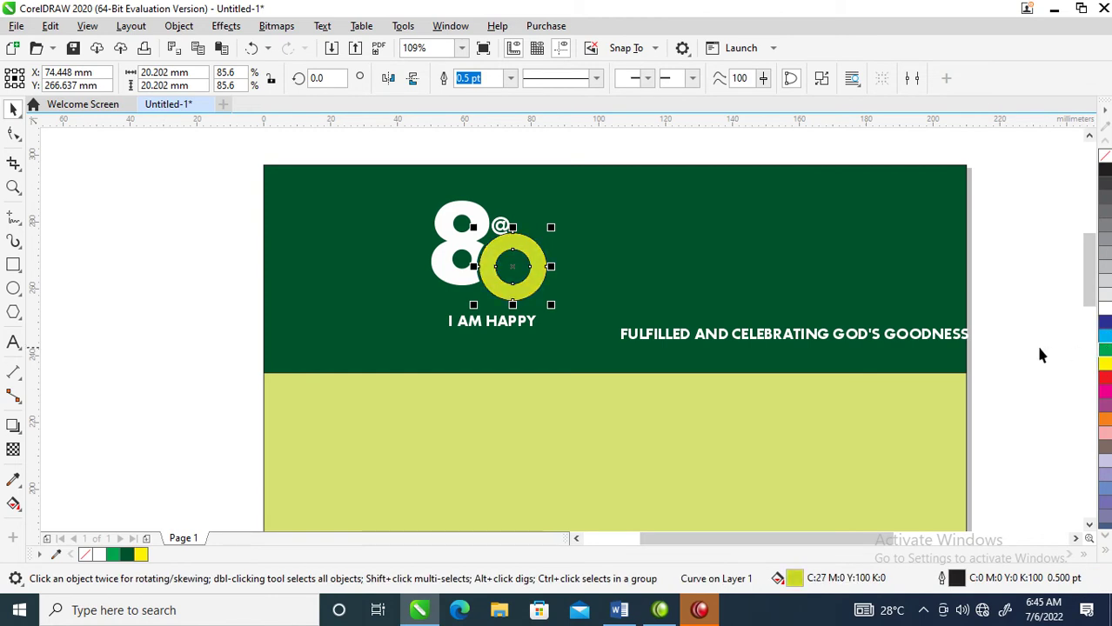
pyautogui.click(501, 230)
pyautogui.hotkey('ctrl', 'r')
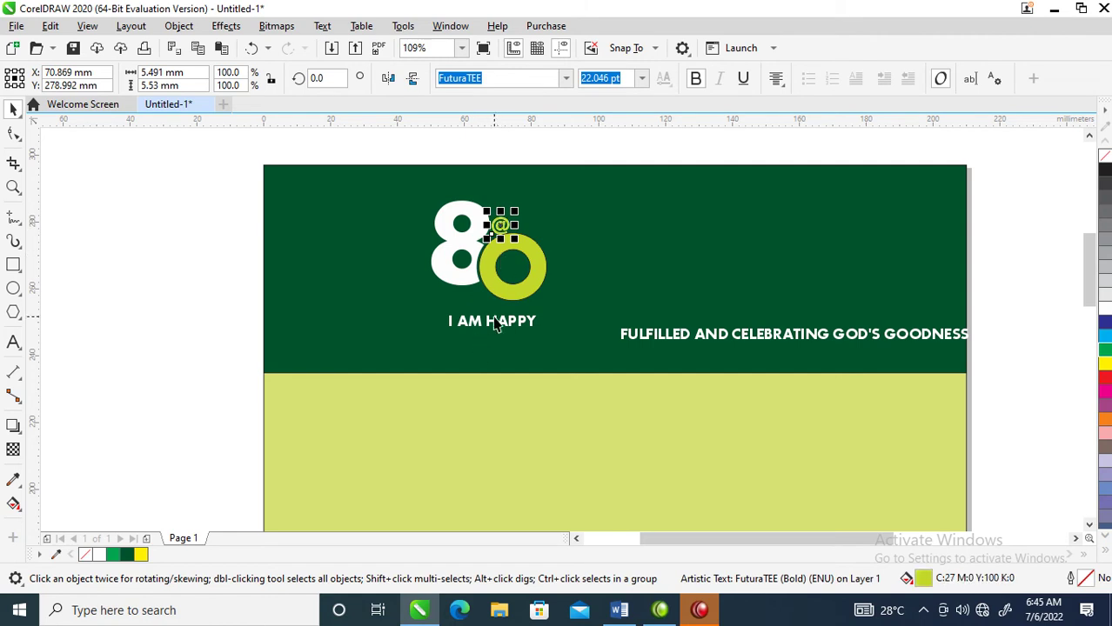
# Move the words "I AM HAPPY" up to sit directly beneath the 80.
pyautogui.moveTo(406, 296); pyautogui.dragTo(601, 344)
pyautogui.moveTo(496, 323)
pyautogui.mouseDown()
pyautogui.moveTo(496, 299)
pyautogui.moveTo(511, 311)
pyautogui.mouseUp()
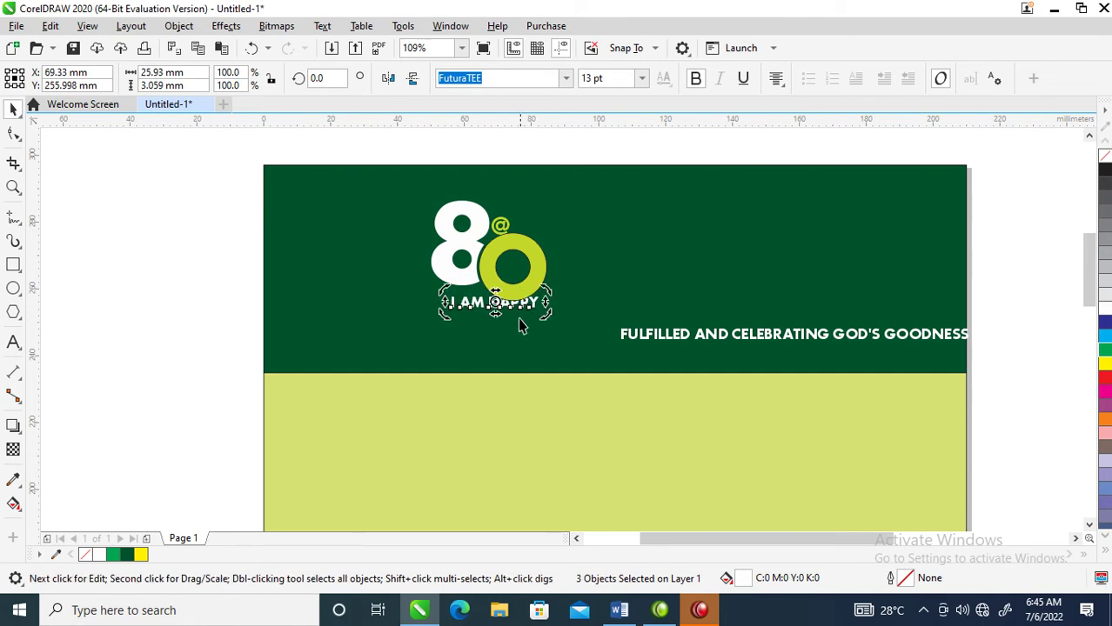
pyautogui.click(596, 244)
pyautogui.moveTo(499, 349); pyautogui.dragTo(530, 342)
pyautogui.hotkey('ctrl', 'z')
# Place "HAPPY" on its own line below "I AM", enlarged to about 38 mm wide, with "I AM" shifted slightly right.
pyautogui.click(521, 306)
pyautogui.moveTo(539, 358); pyautogui.dragTo(551, 364)
pyautogui.hotkey('ctrl', 'z')
pyautogui.click(525, 325)
pyautogui.moveTo(536, 331); pyautogui.dragTo(584, 371)
pyautogui.moveTo(414, 277); pyautogui.dragTo(600, 364)
pyautogui.moveTo(559, 329); pyautogui.dragTo(543, 325)
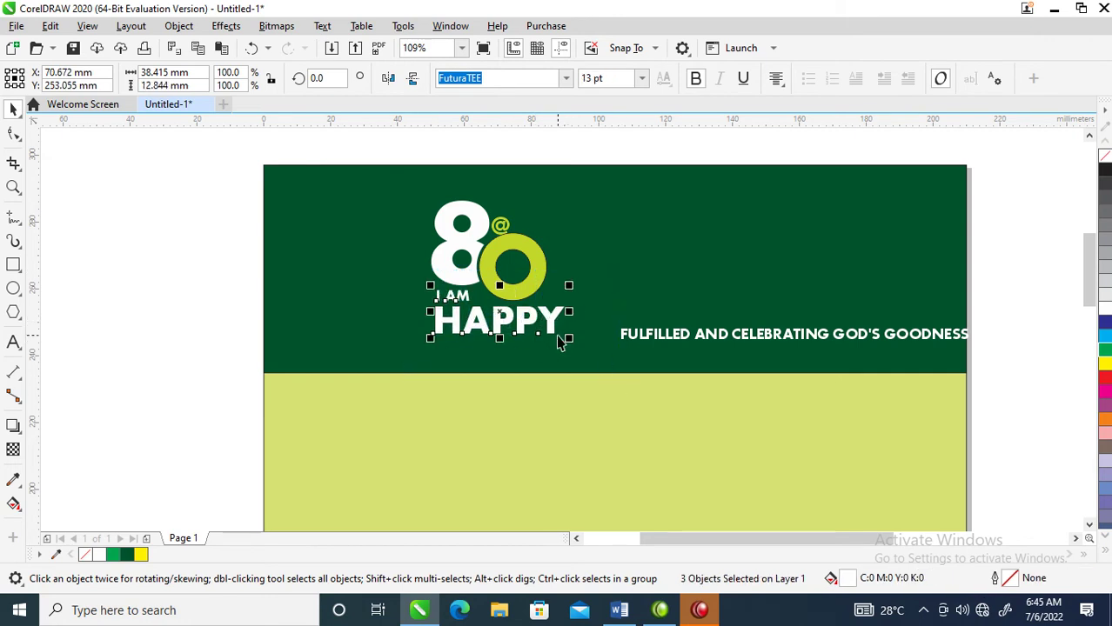
pyautogui.click(558, 258)
pyautogui.moveTo(405, 270); pyautogui.dragTo(472, 298)
# Move the "FULFILLED AND CELEBRATING GOD'S GOODNESS" line up to the right of the 80 lettering.
pyautogui.moveTo(705, 341); pyautogui.dragTo(544, 231)
pyautogui.scroll(-4, 544, 231)
pyautogui.press('z')
pyautogui.moveTo(380, 178); pyautogui.dragTo(798, 355)
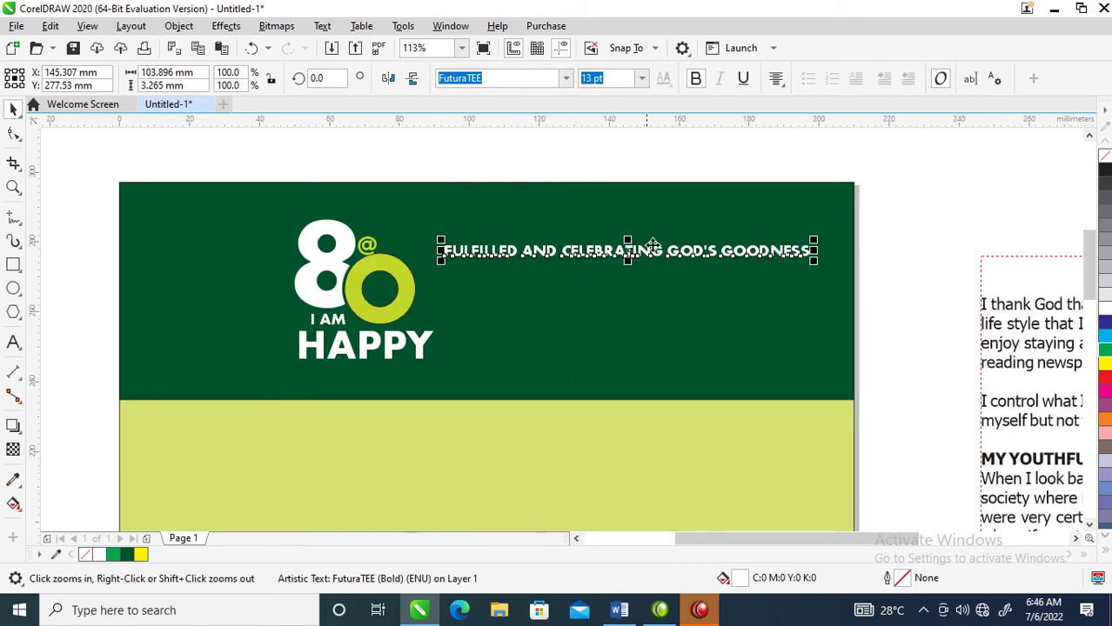
pyautogui.press('space')
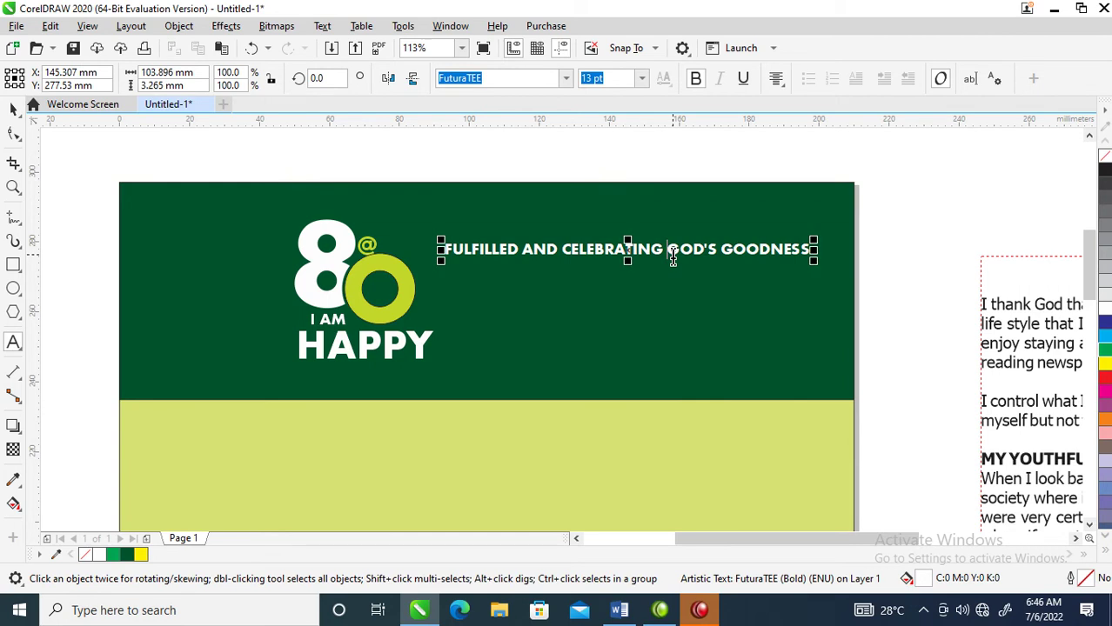
# Break the slogan onto a second line before "GOD'S" and align its text left.
pyautogui.doubleClick(673, 254)
pyautogui.press('Return')
pyautogui.hotkey('ctrl', 'space')
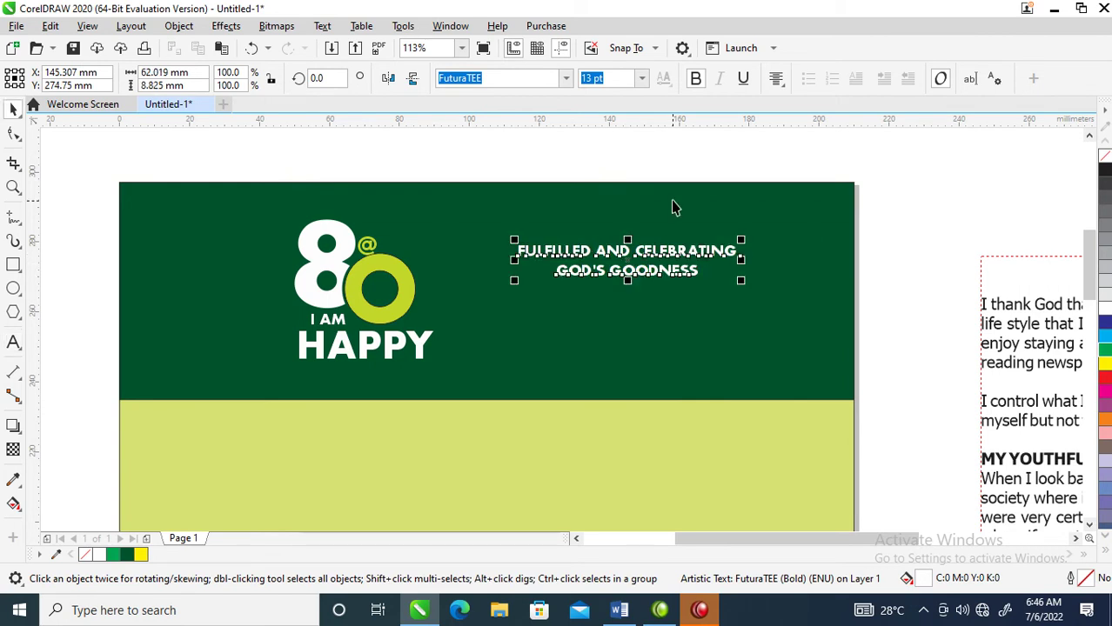
pyautogui.click(777, 77)
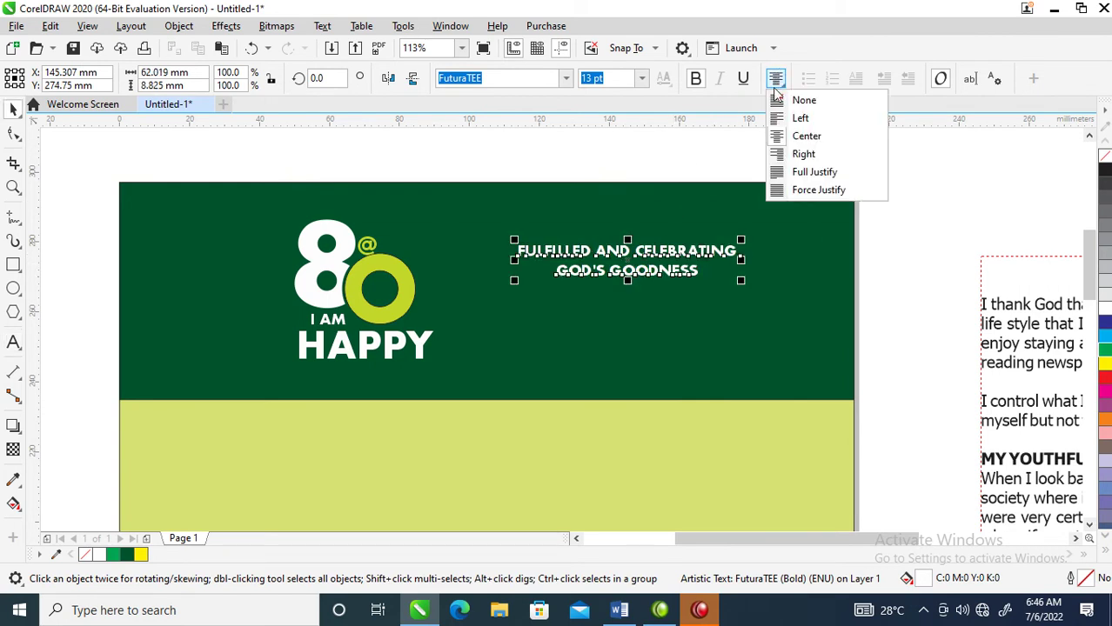
pyautogui.click(777, 118)
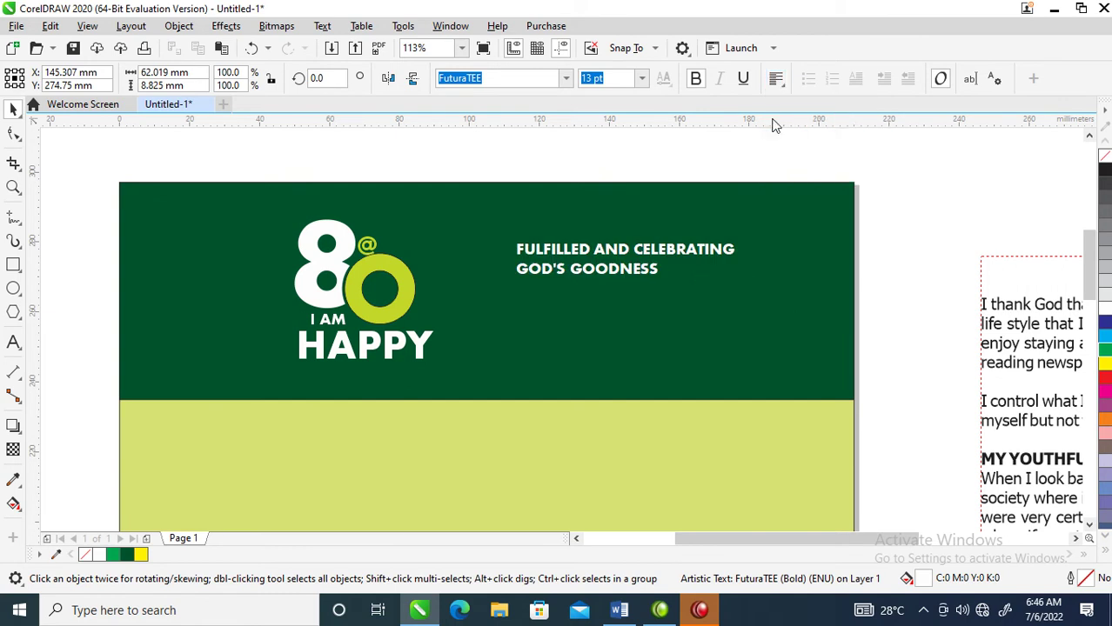
# Replace "AND" with "&" in the slogan and start a new line before the ampersand.
pyautogui.moveTo(614, 252); pyautogui.dragTo(585, 276)
pyautogui.doubleClick(571, 278)
pyautogui.doubleClick(597, 275)
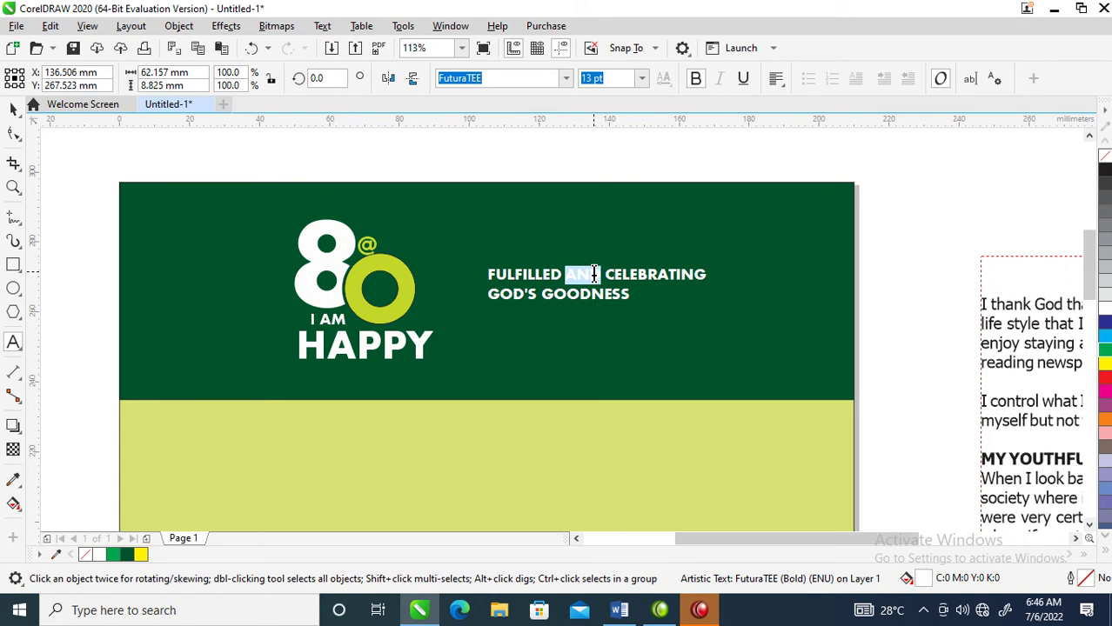
pyautogui.write('&')
pyautogui.hotkey('ctrl', 'space')
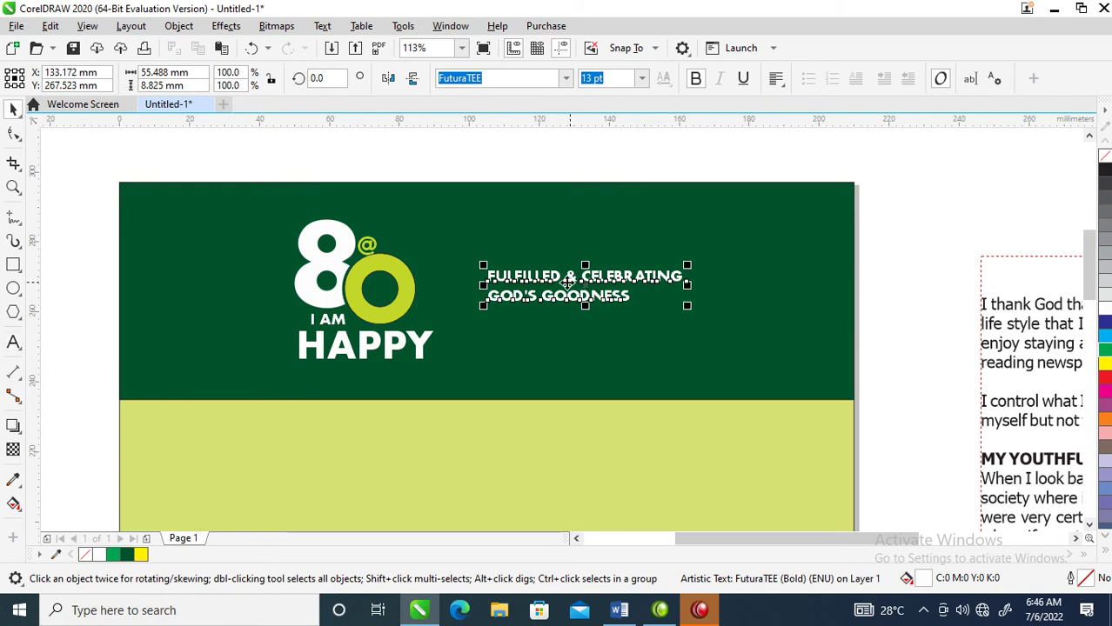
pyautogui.doubleClick(575, 274)
pyautogui.click(565, 274)
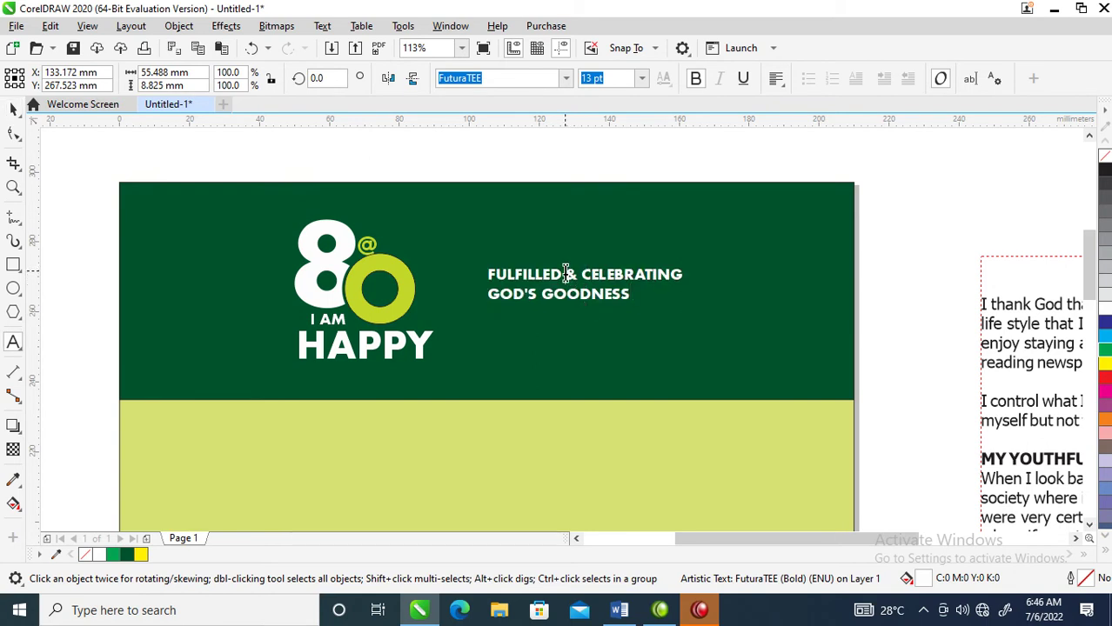
pyautogui.press('Return')
pyautogui.hotkey('ctrl', 'space')
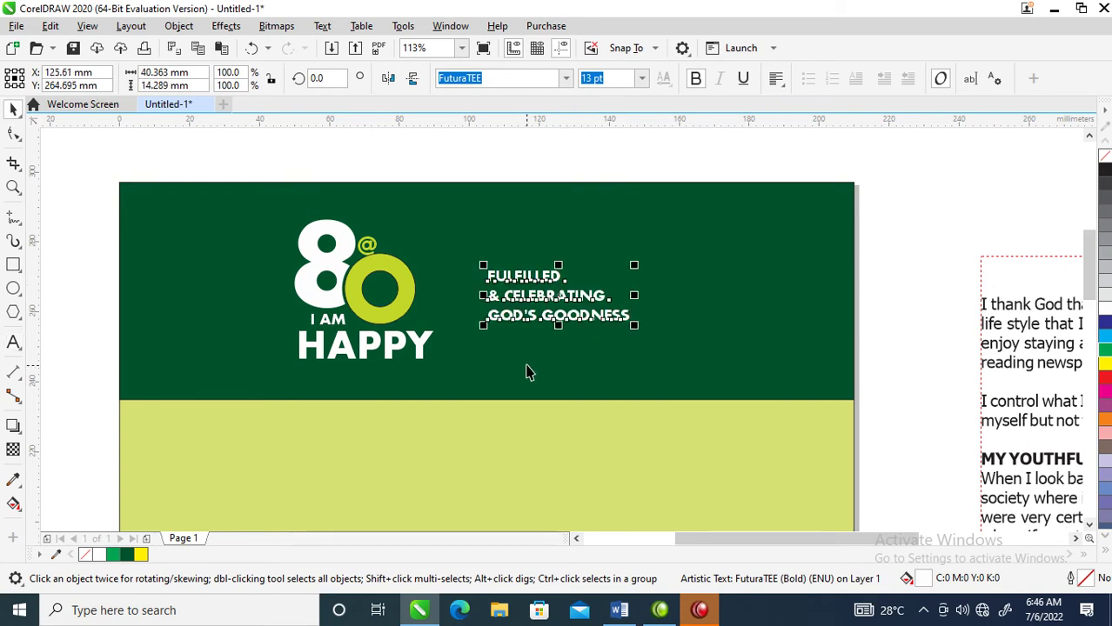
# Tighten the slogan's line spacing and enlarge it to about 27.6 pt, placed close beside the 80 lettering.
pyautogui.click(13, 133)
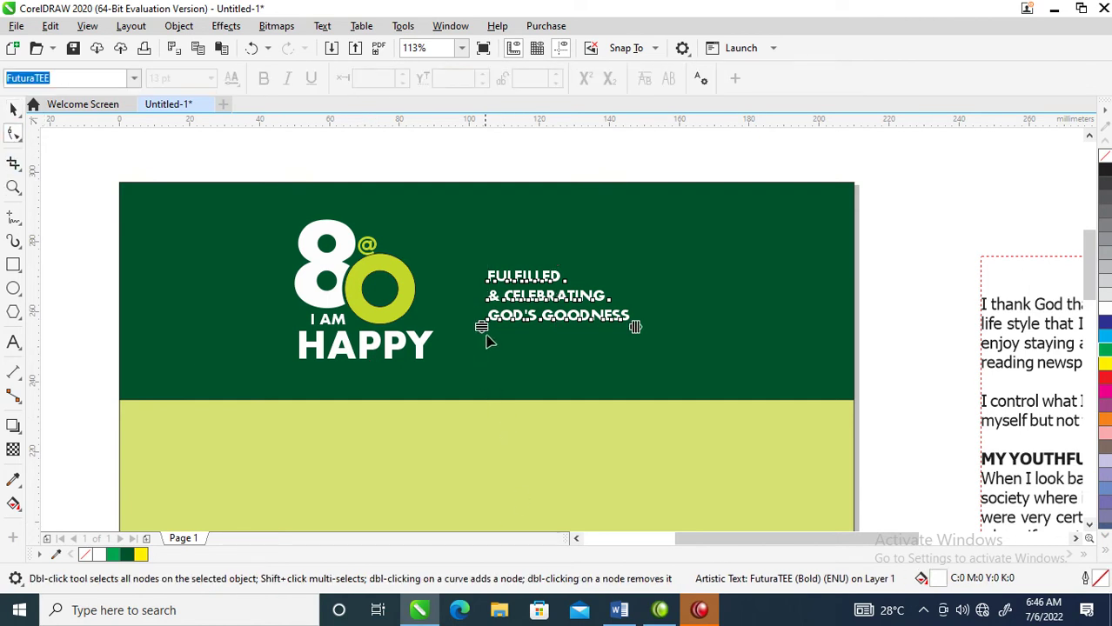
pyautogui.moveTo(481, 325); pyautogui.dragTo(481, 315)
pyautogui.press('space')
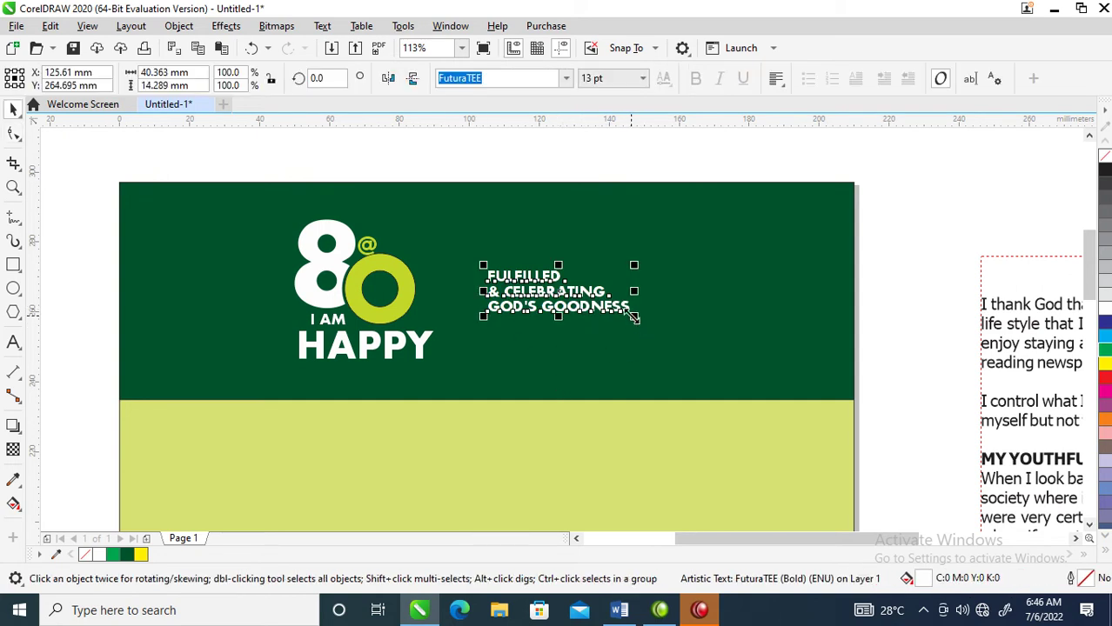
pyautogui.moveTo(636, 320); pyautogui.dragTo(791, 448)
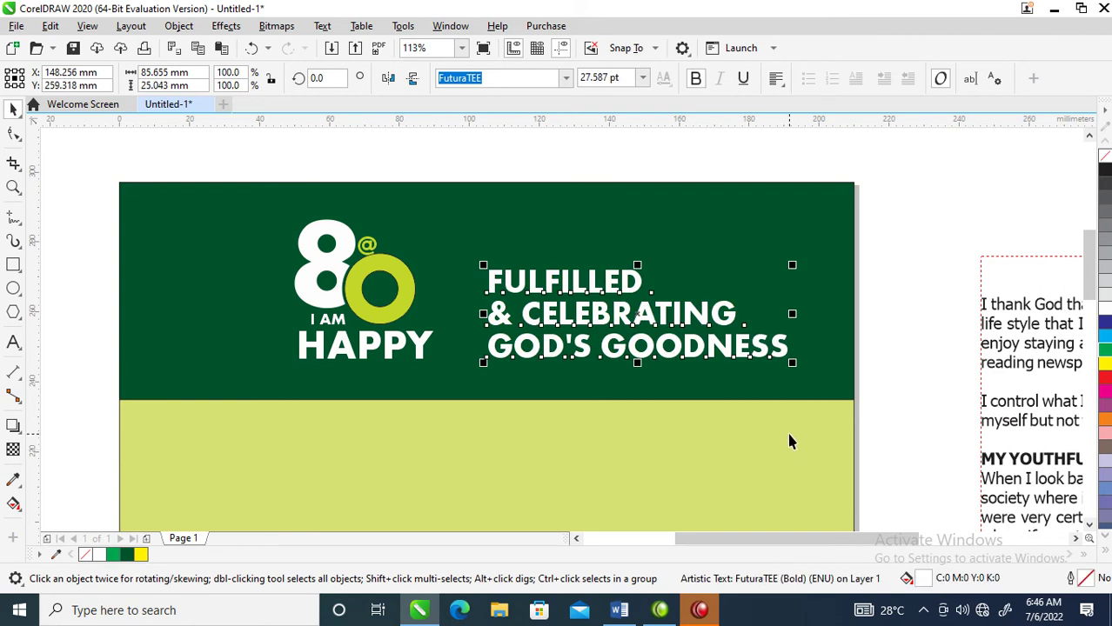
pyautogui.moveTo(665, 309); pyautogui.dragTo(635, 316)
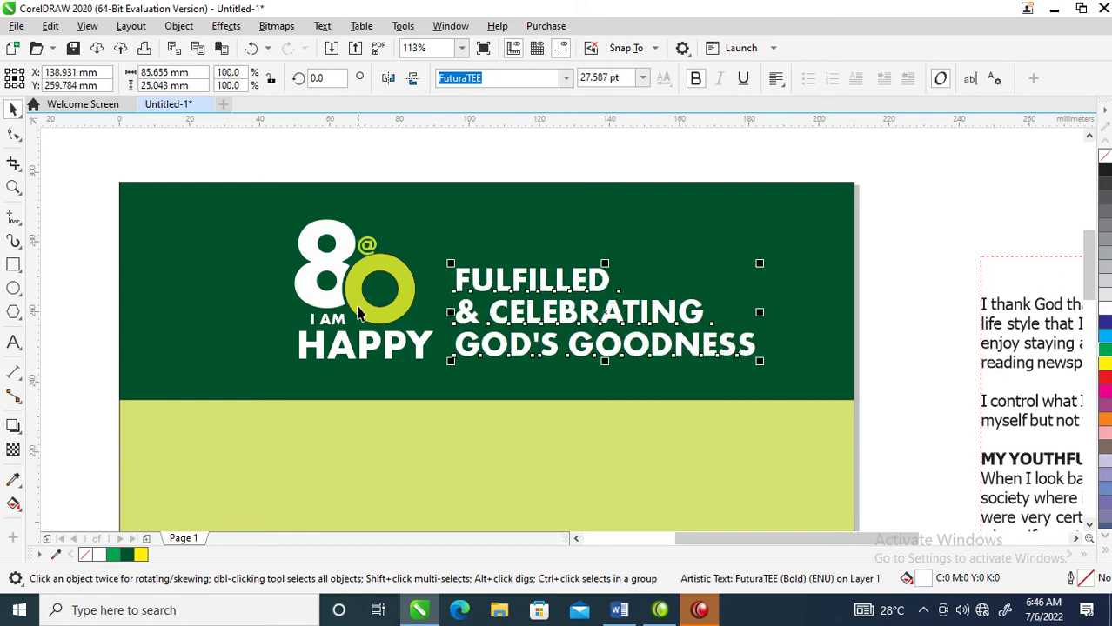
# Draw a rectangle about 44 mm wide and 49 mm high over the "80 I AM HAPPY" lettering.
pyautogui.click(13, 265)
pyautogui.moveTo(279, 201); pyautogui.dragTo(437, 375)
pyautogui.press('space')
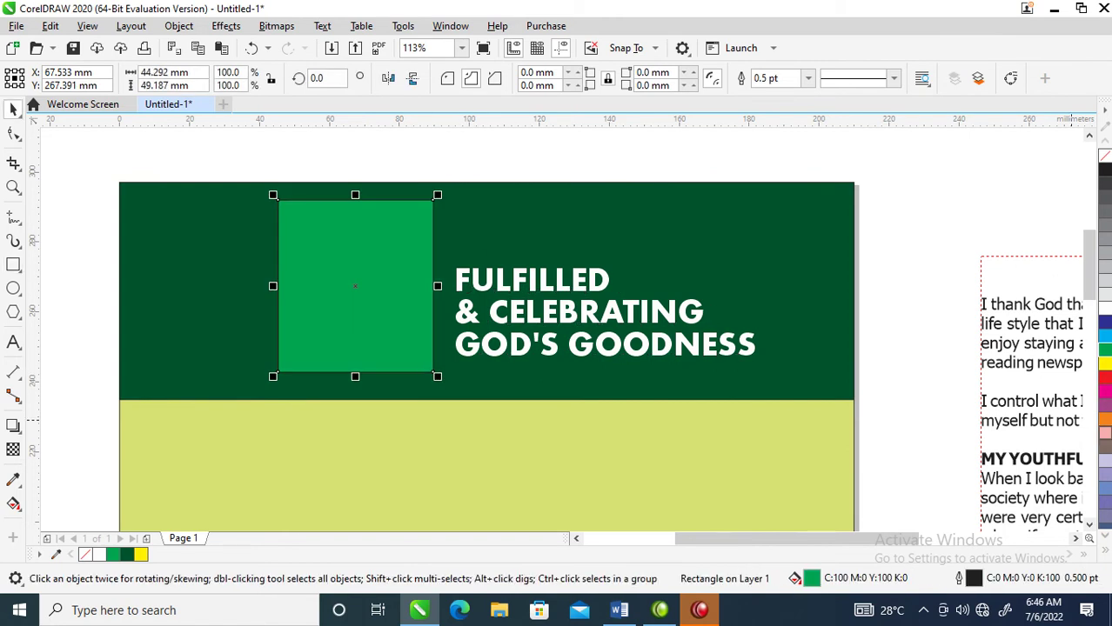
# Remove the rectangle's fill and give it a white outline 6 points wide.
pyautogui.rightClick(1105, 155)
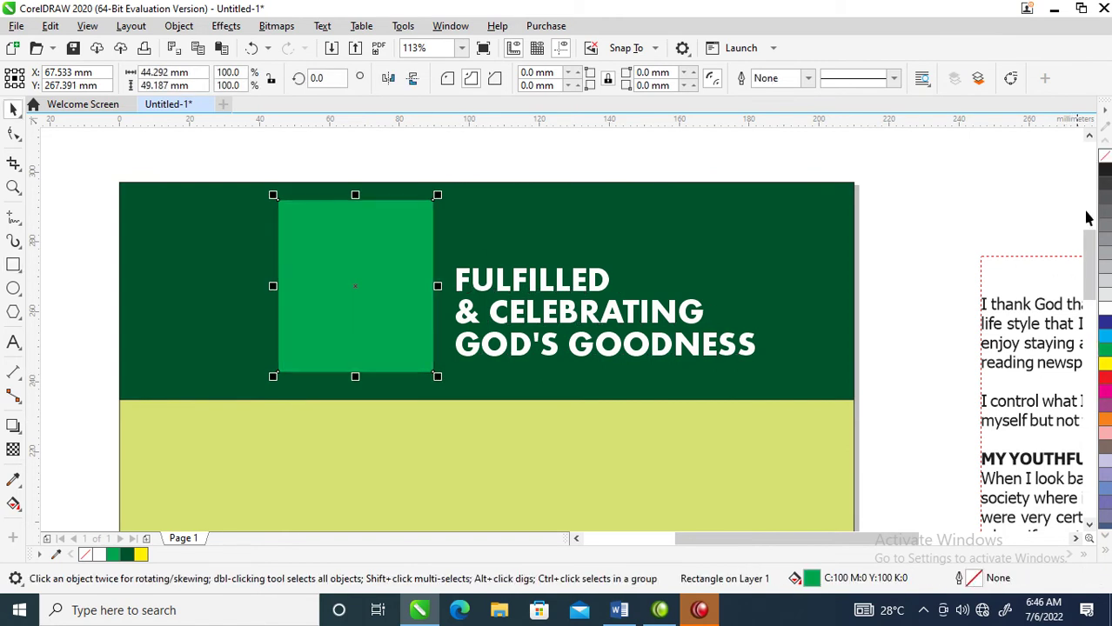
pyautogui.click(1105, 154)
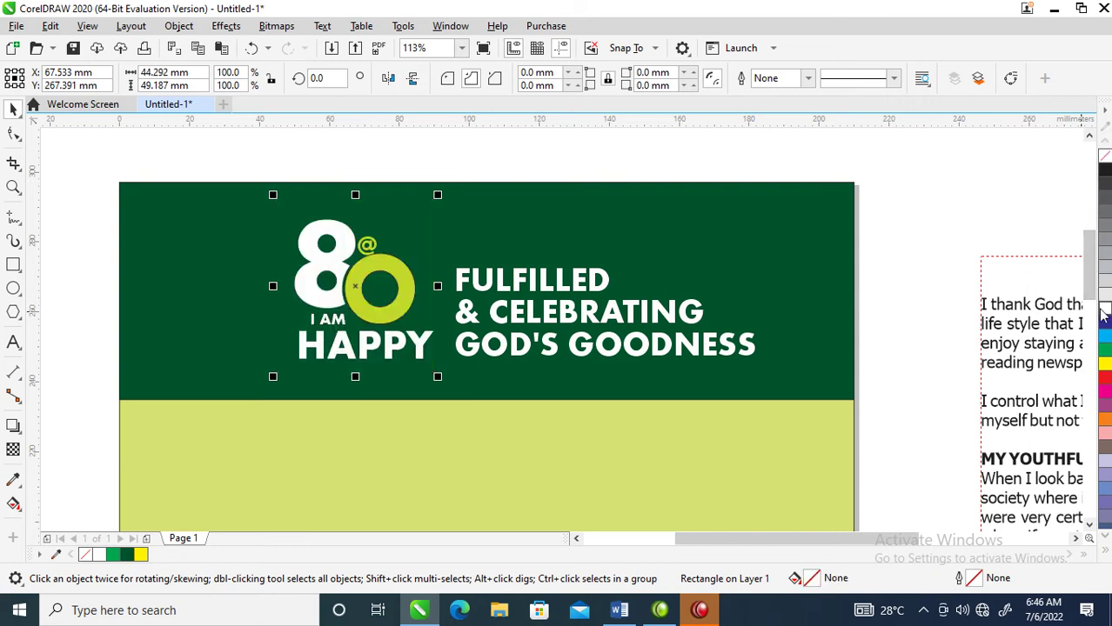
pyautogui.rightClick(1098, 307)
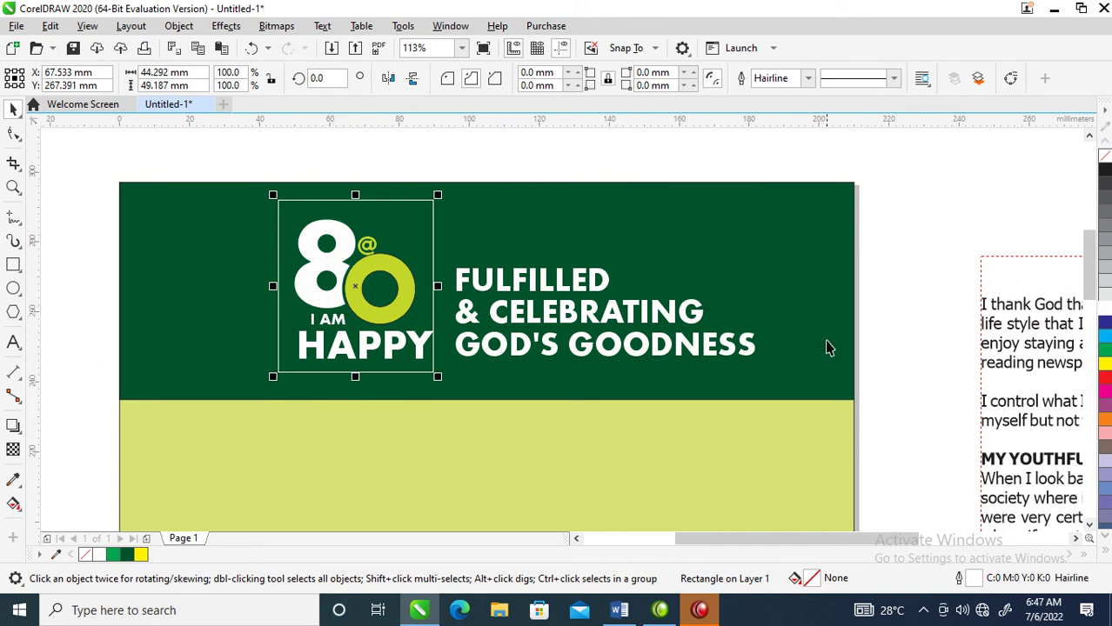
pyautogui.press('F12')
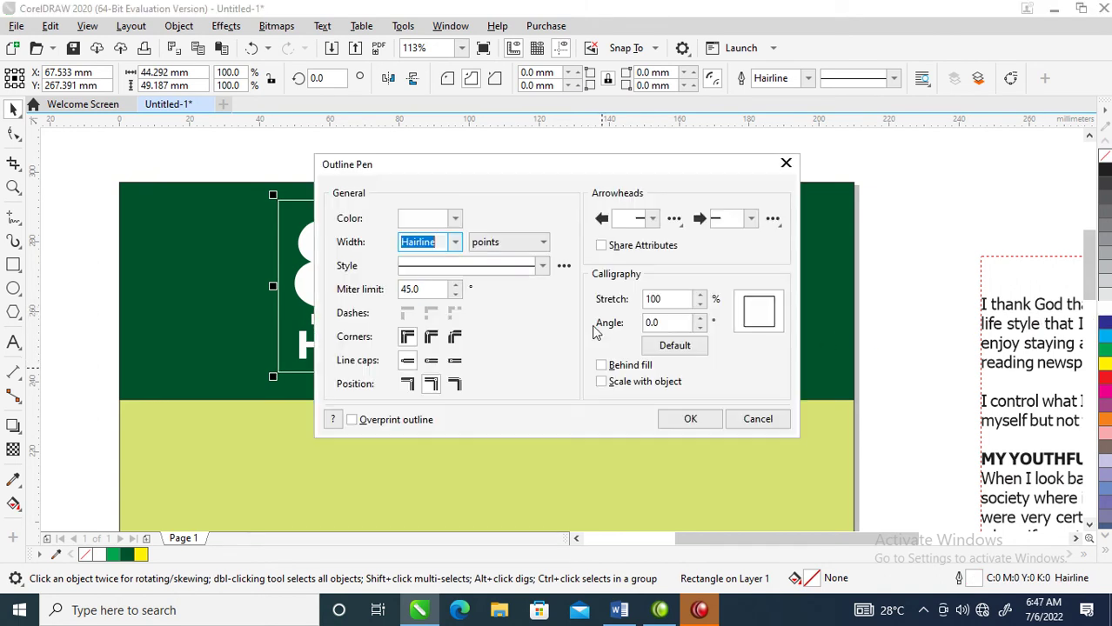
pyautogui.write('6')
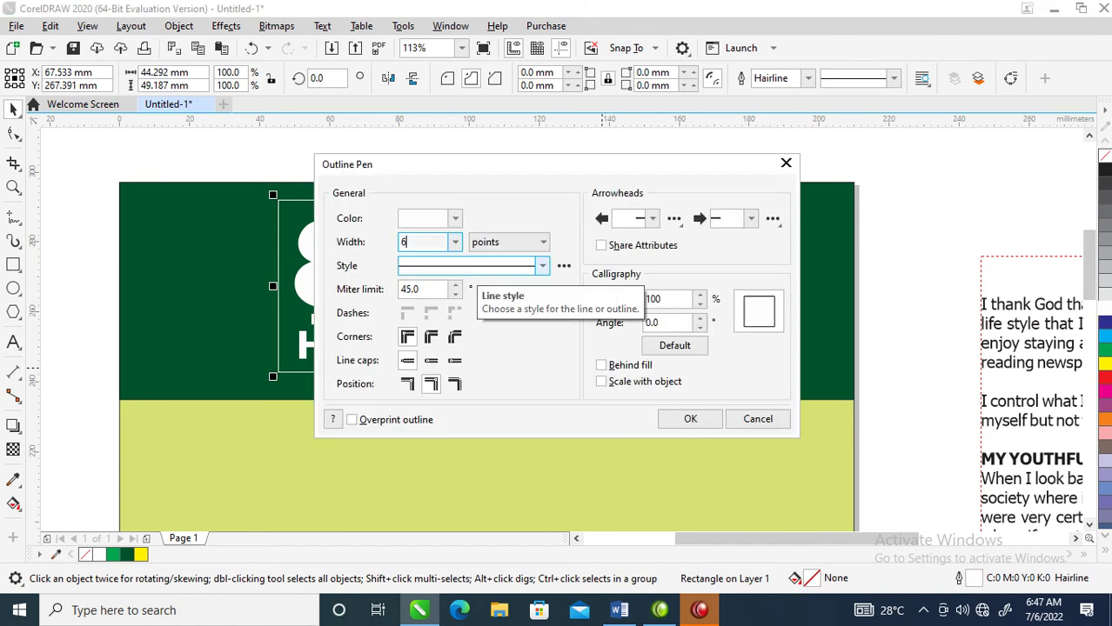
pyautogui.press('Return')
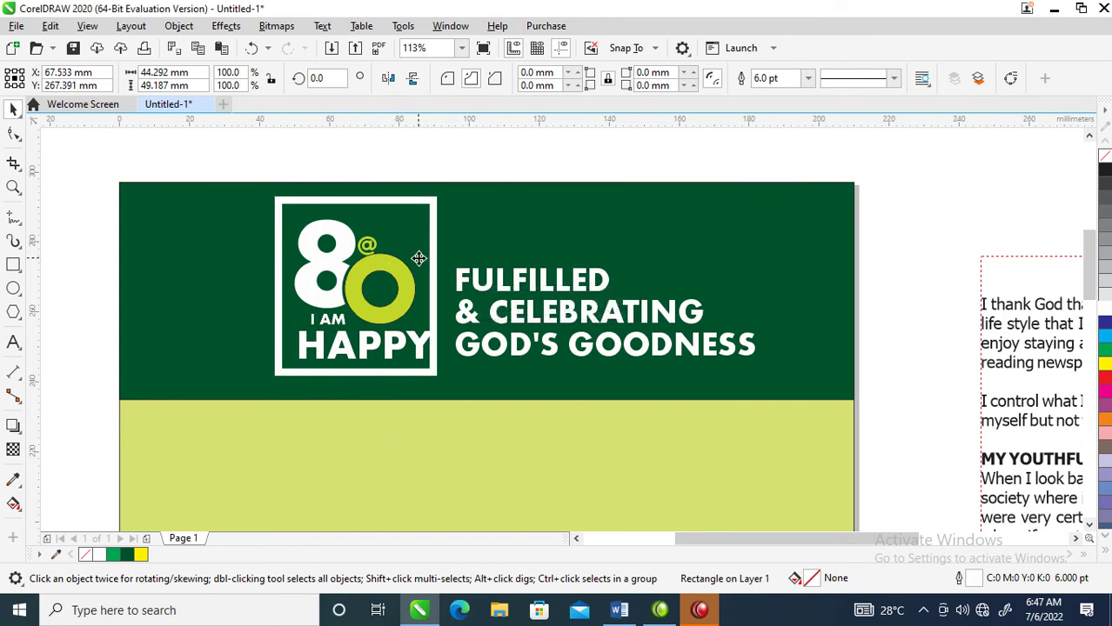
# Convert the frame, shifted slightly down and left, to curves and add two nodes on its right edge around "HAPPY".
pyautogui.moveTo(431, 271); pyautogui.dragTo(425, 279)
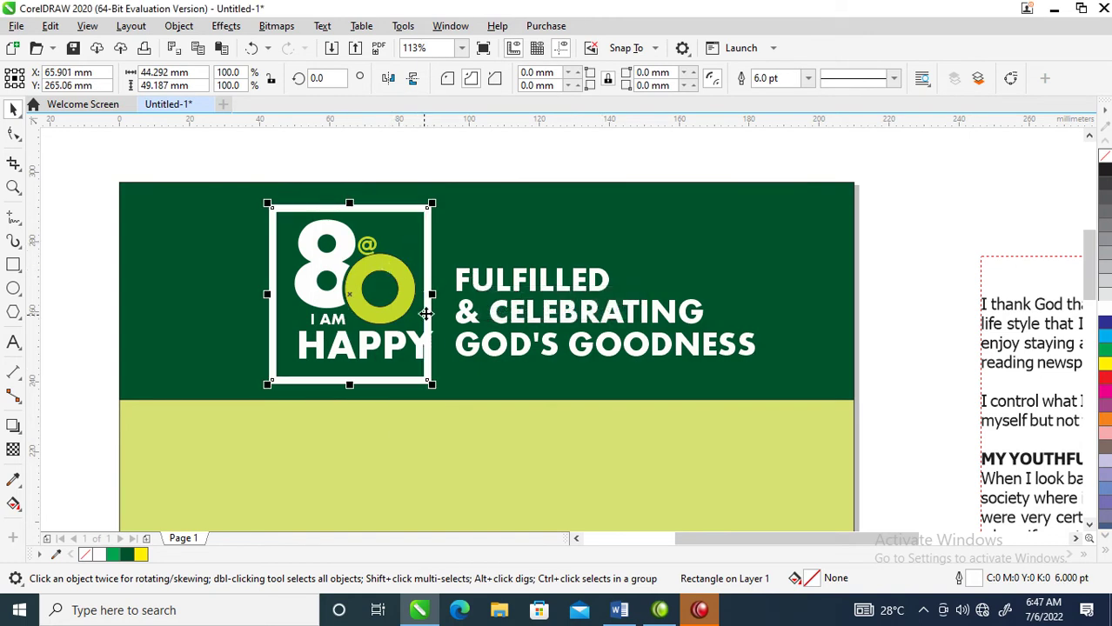
pyautogui.hotkey('ctrl', 'q')
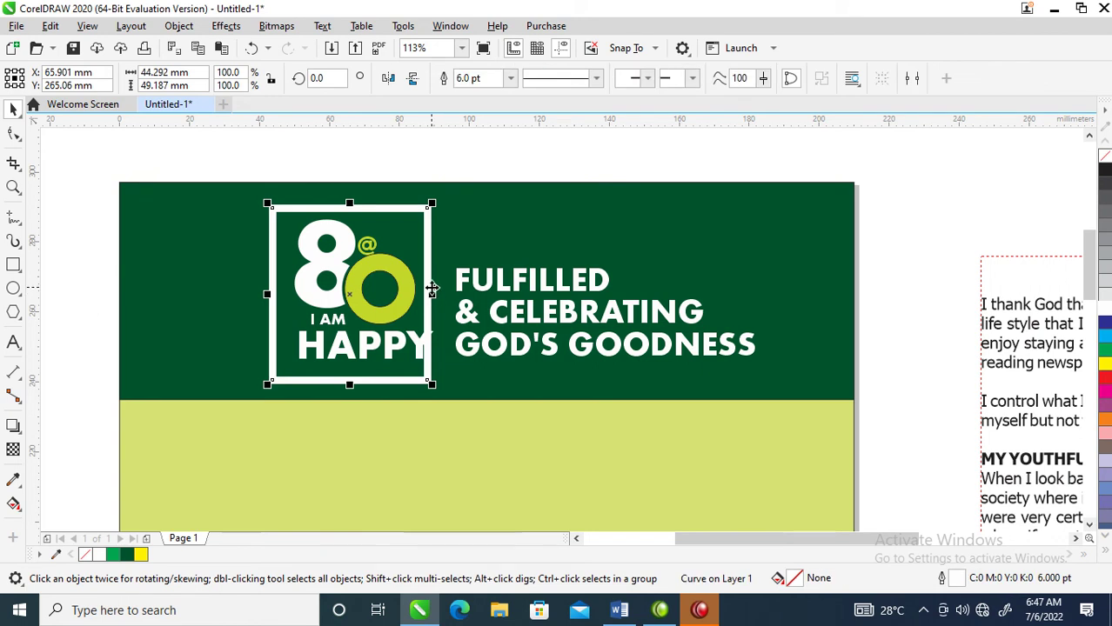
pyautogui.click(14, 133)
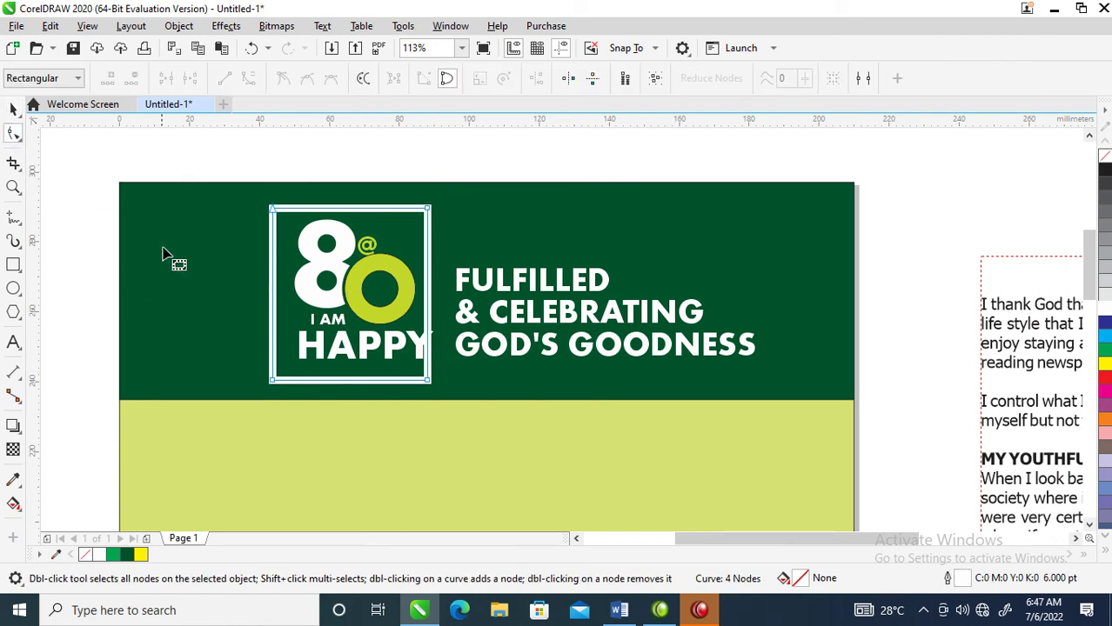
pyautogui.doubleClick(428, 308)
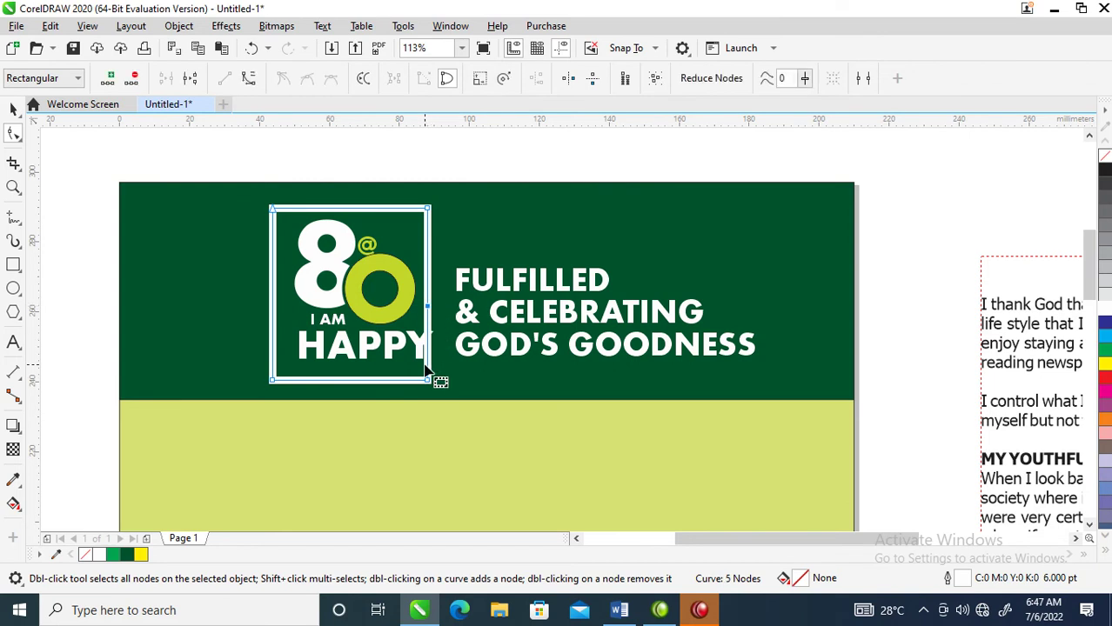
pyautogui.click(425, 365)
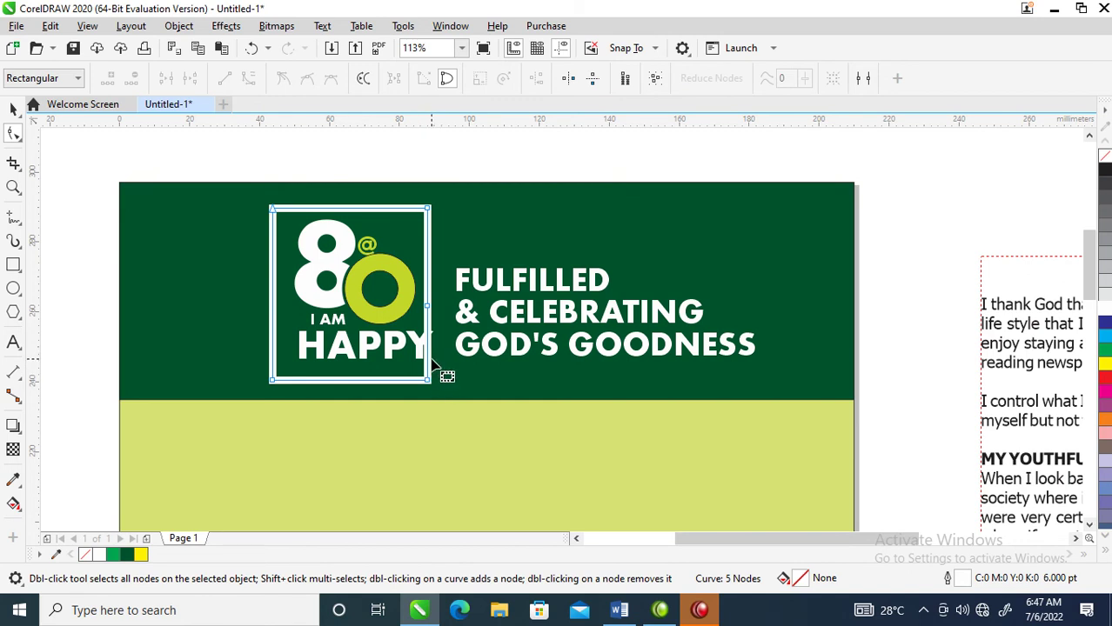
pyautogui.doubleClick(427, 364)
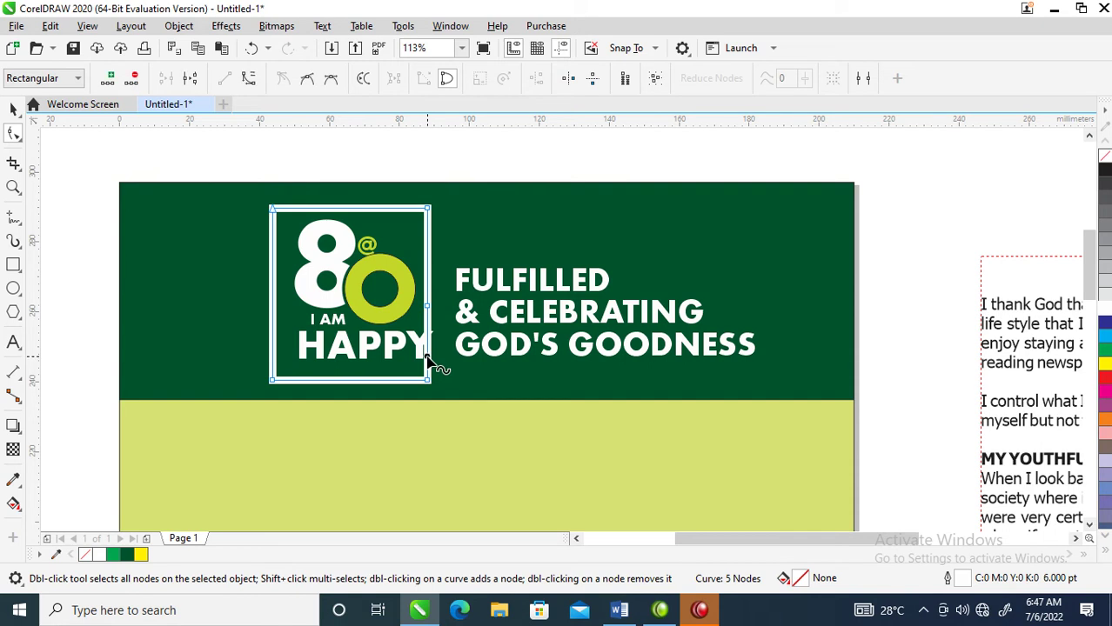
# Break the frame at the lower added node and remove the right-edge segments below the upper node to open a gap beside "HAPPY".
pyautogui.click(192, 79)
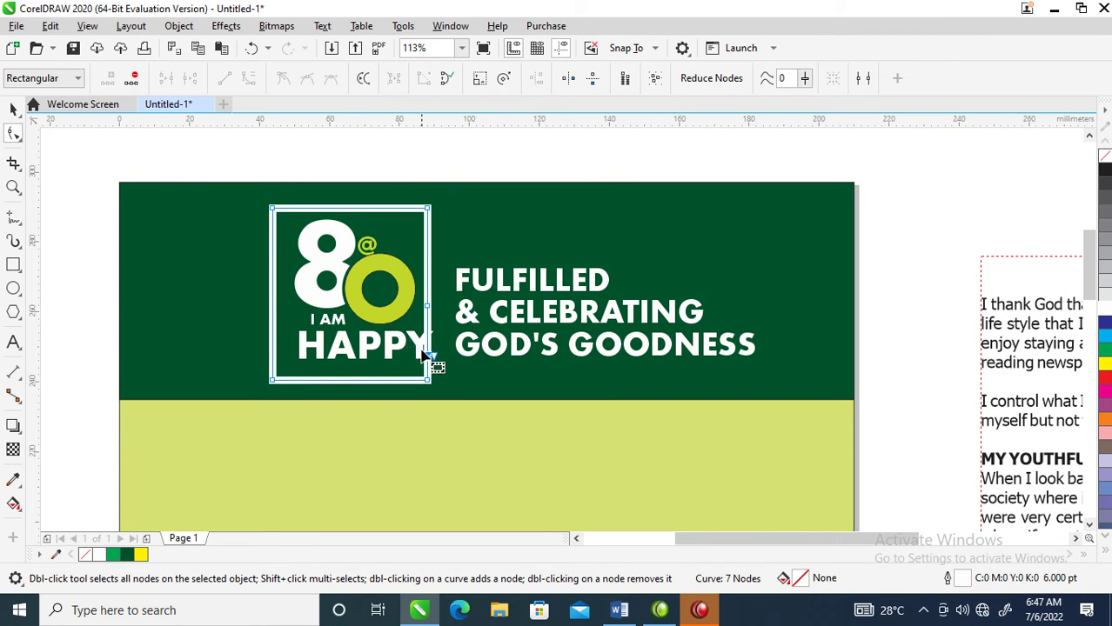
pyautogui.doubleClick(429, 358)
pyautogui.doubleClick(428, 358)
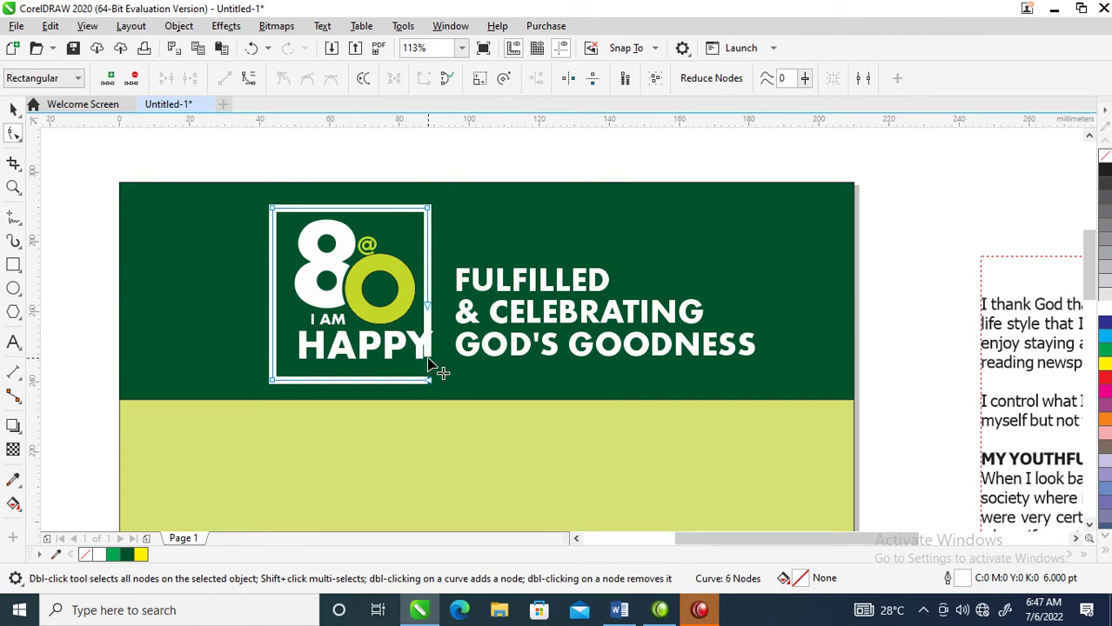
pyautogui.press('space')
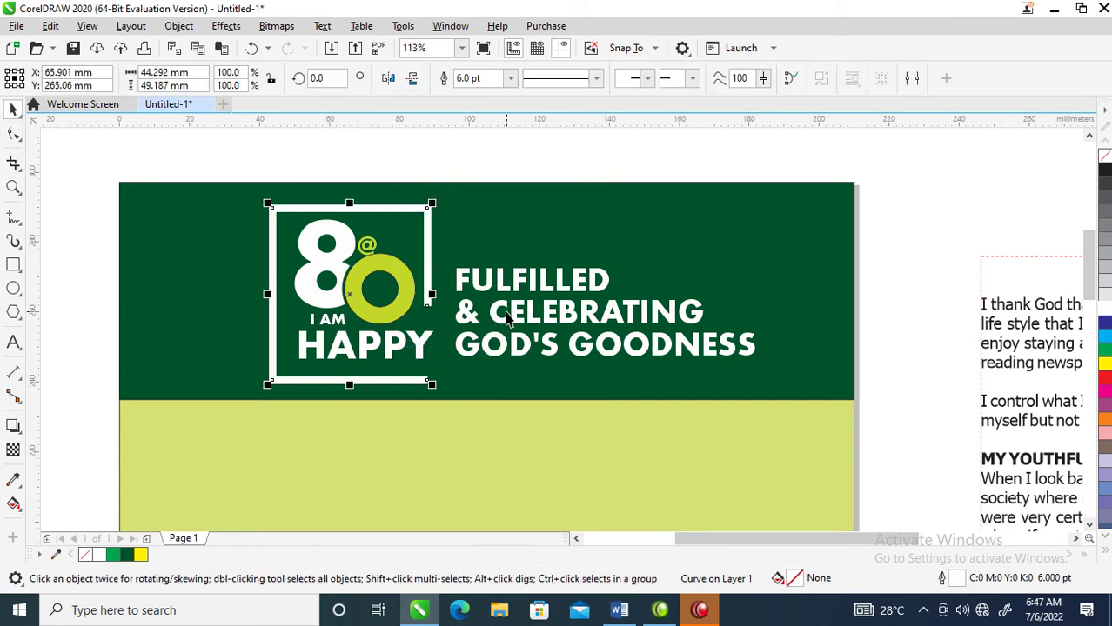
# Move the "FULFILLED & CELEBRATING GOD'S GOODNESS" slogan down about 8 mm and slightly left, beside the lower part of the frame.
pyautogui.doubleClick(492, 320)
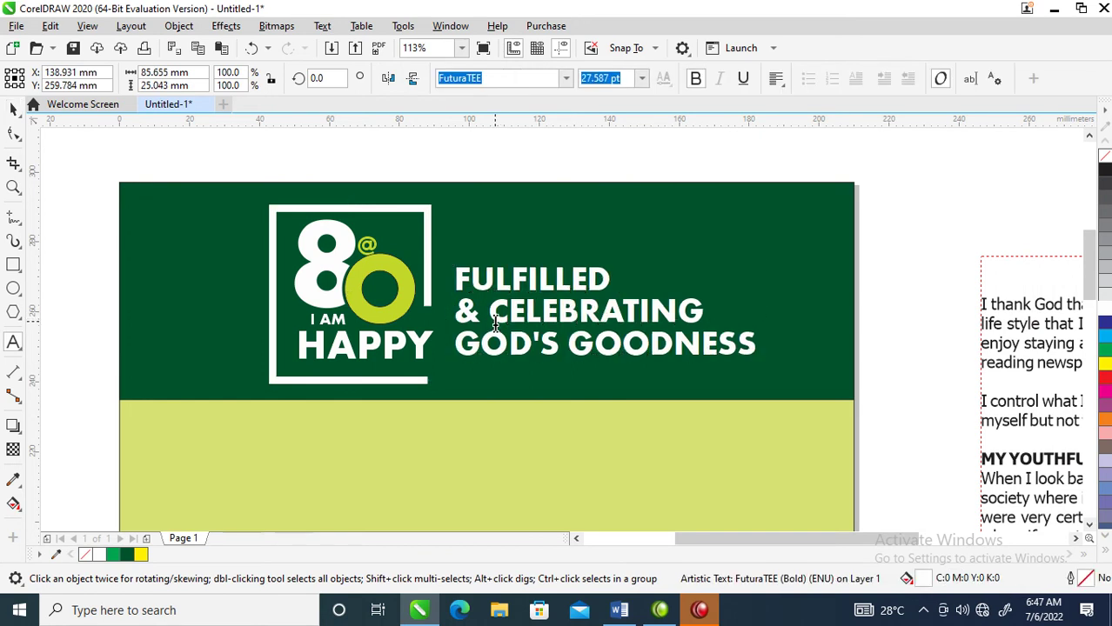
pyautogui.hotkey('ctrl', 'space')
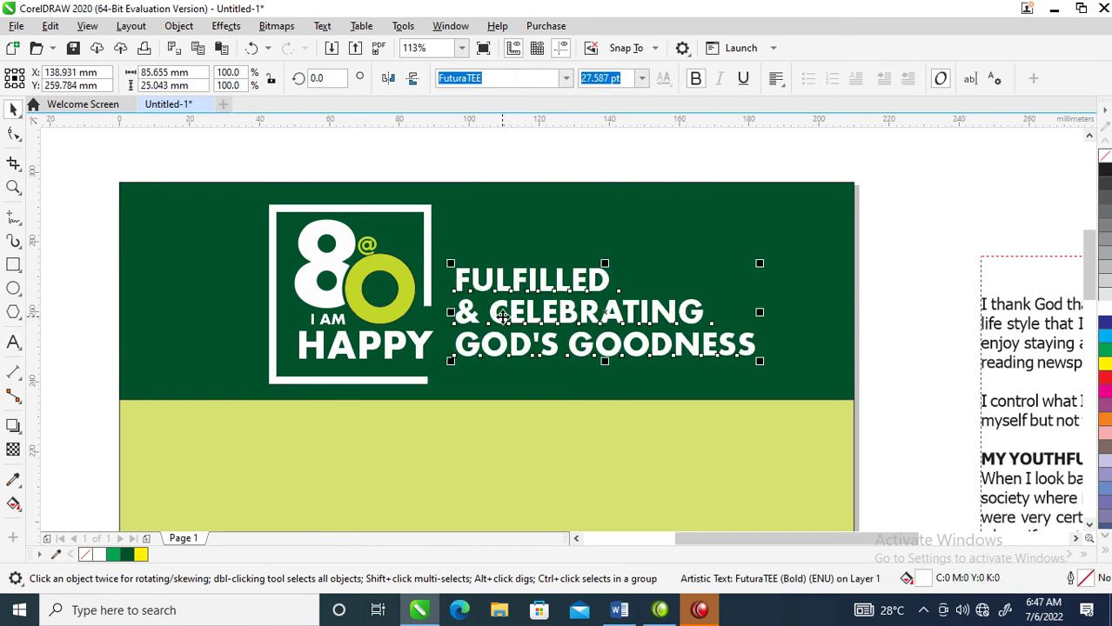
pyautogui.moveTo(503, 316); pyautogui.dragTo(496, 346)
# Stretch the dark green header rectangle downward to a height of about 143 mm, keeping its upper edge in place.
pyautogui.scroll(-3, 413, 313)
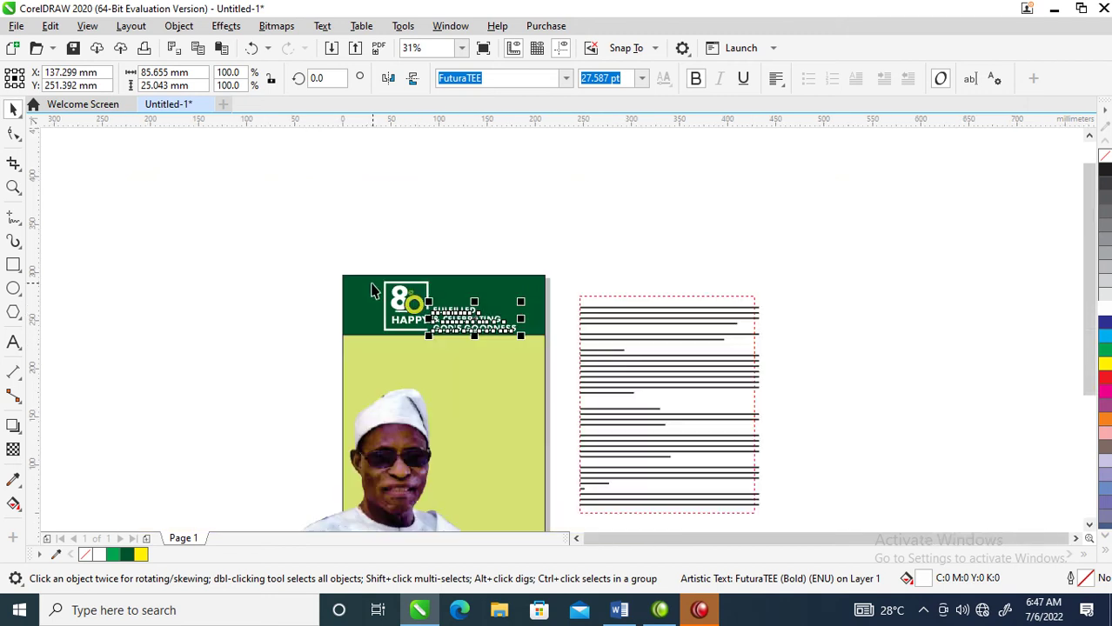
pyautogui.press('F2')
pyautogui.moveTo(303, 247); pyautogui.dragTo(922, 565)
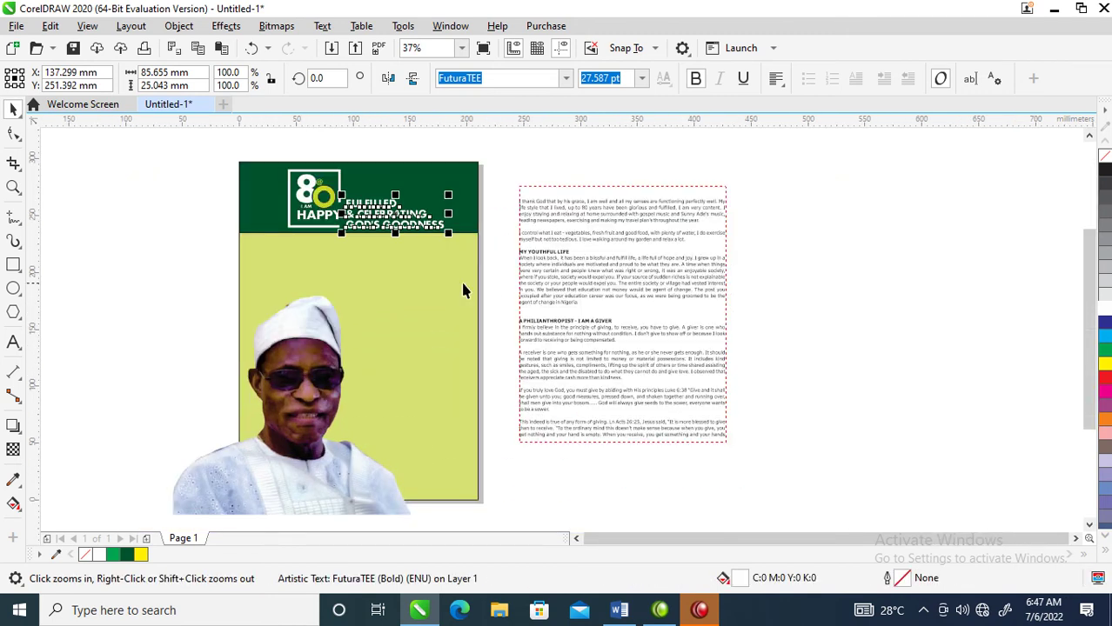
pyautogui.click(263, 235)
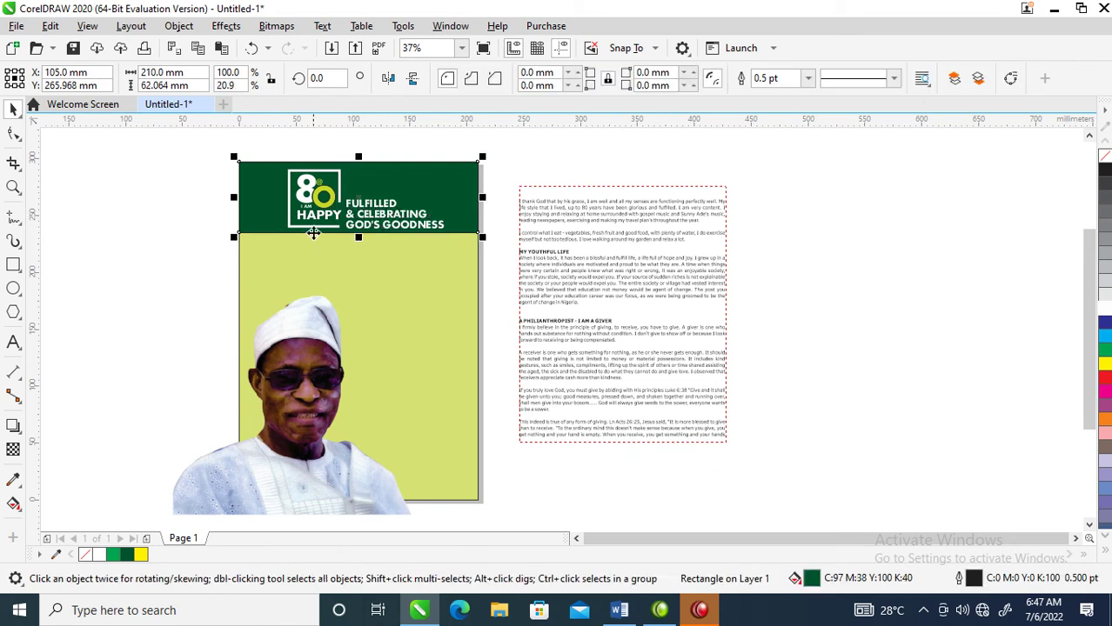
pyautogui.moveTo(358, 235); pyautogui.dragTo(357, 329)
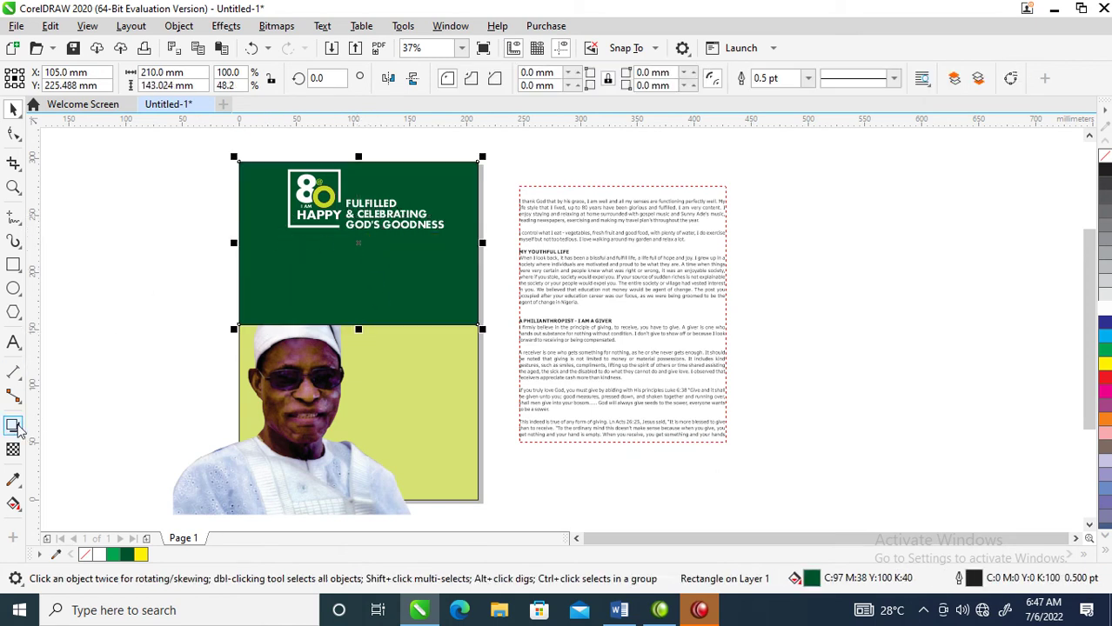
# Apply a linear transparency to the dark green rectangle, fading it downward from beneath the slogan into the light green background.
pyautogui.click(15, 450)
pyautogui.moveTo(350, 221); pyautogui.dragTo(350, 296)
pyautogui.press('space')
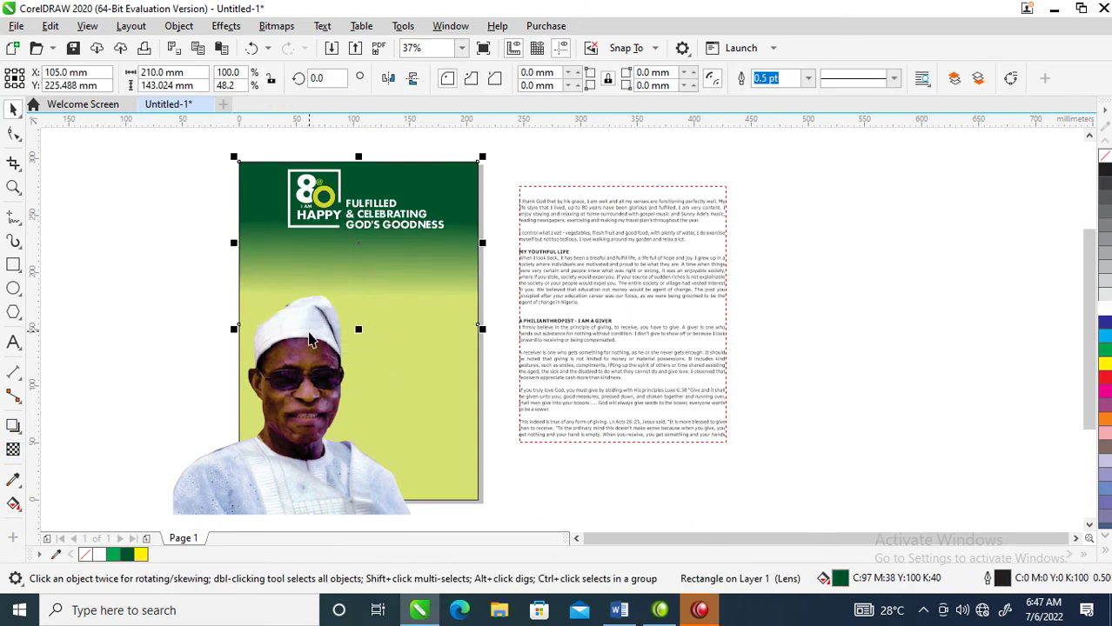
pyautogui.moveTo(293, 360); pyautogui.dragTo(427, 372)
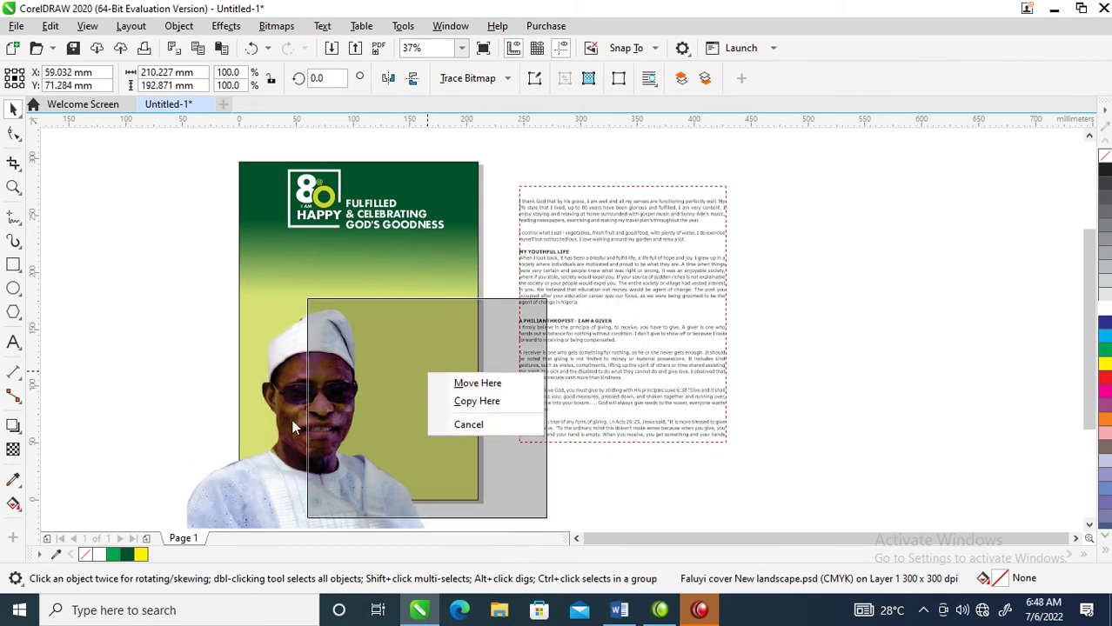
pyautogui.click(468, 424)
pyautogui.moveTo(299, 430); pyautogui.dragTo(383, 455)
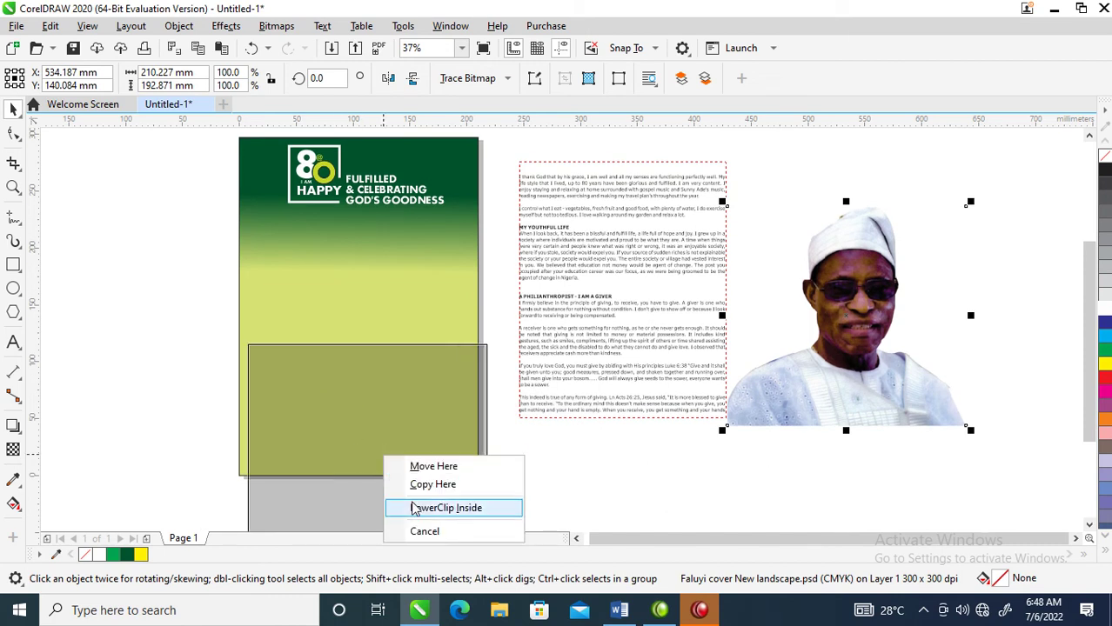
pyautogui.click(842, 339)
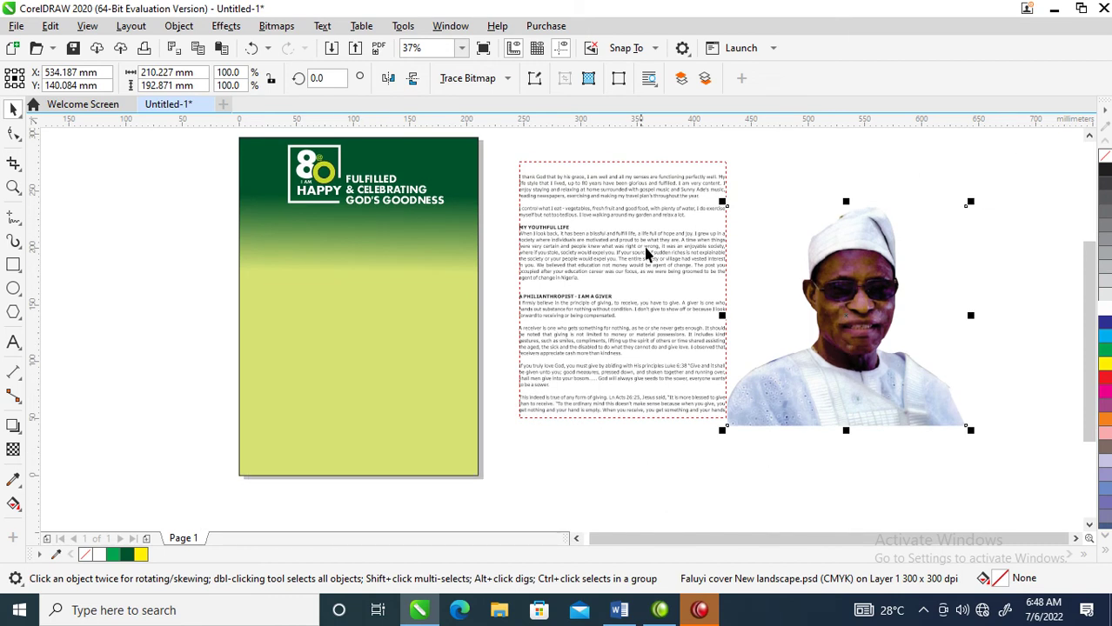
# PowerClip the cut-out photo inside the light green page background and shift it to the page's lower-left corner.
pyautogui.click(178, 25)
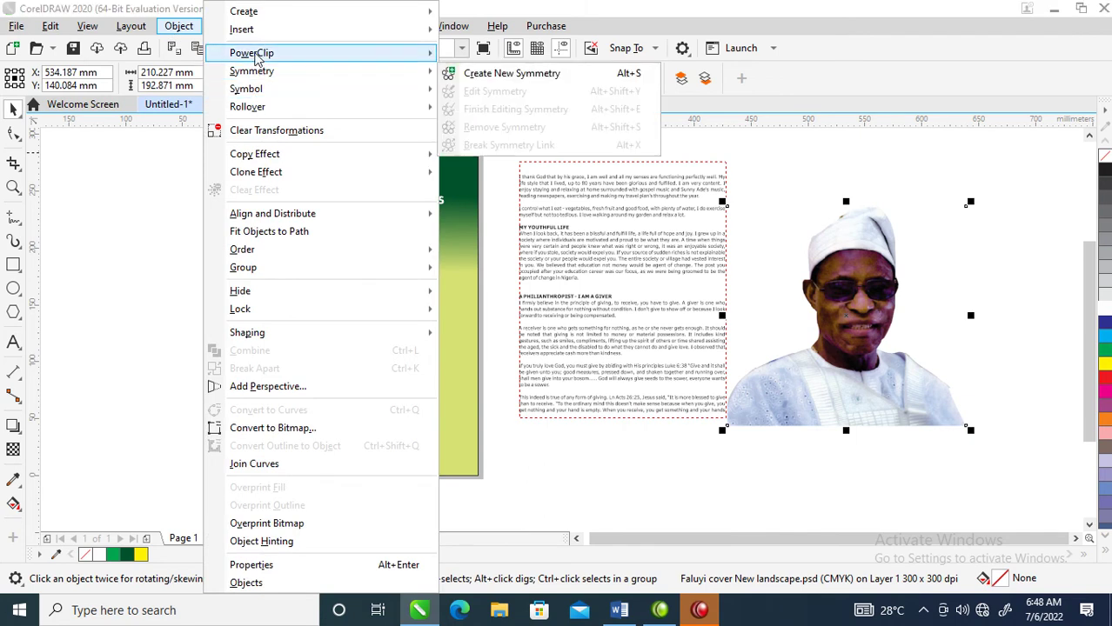
pyautogui.moveTo(335, 54)
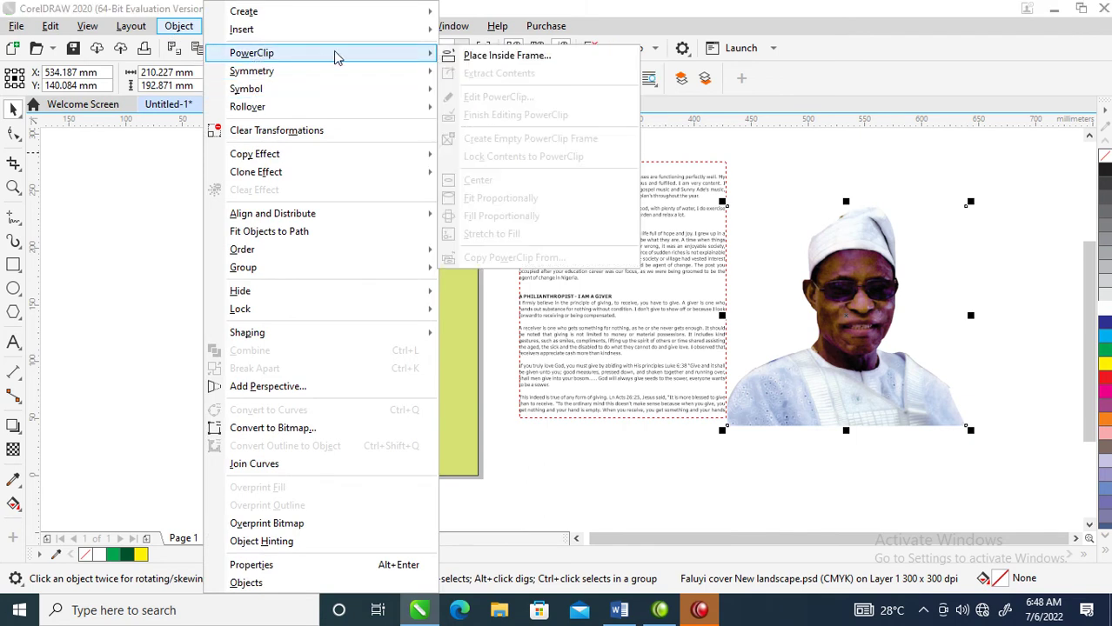
pyautogui.click(503, 57)
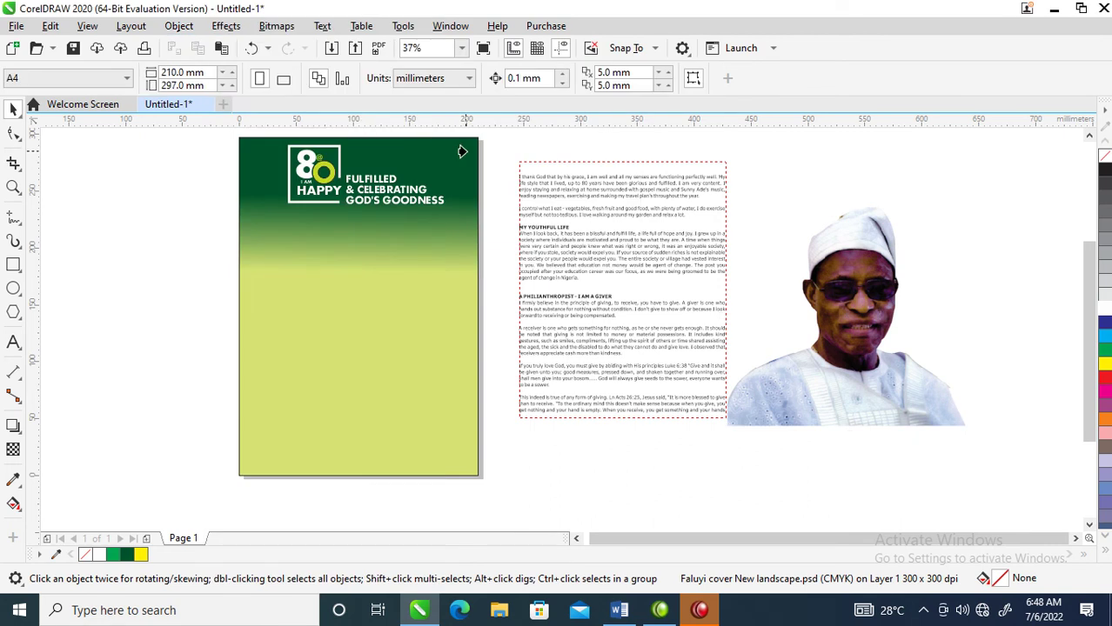
pyautogui.click(398, 446)
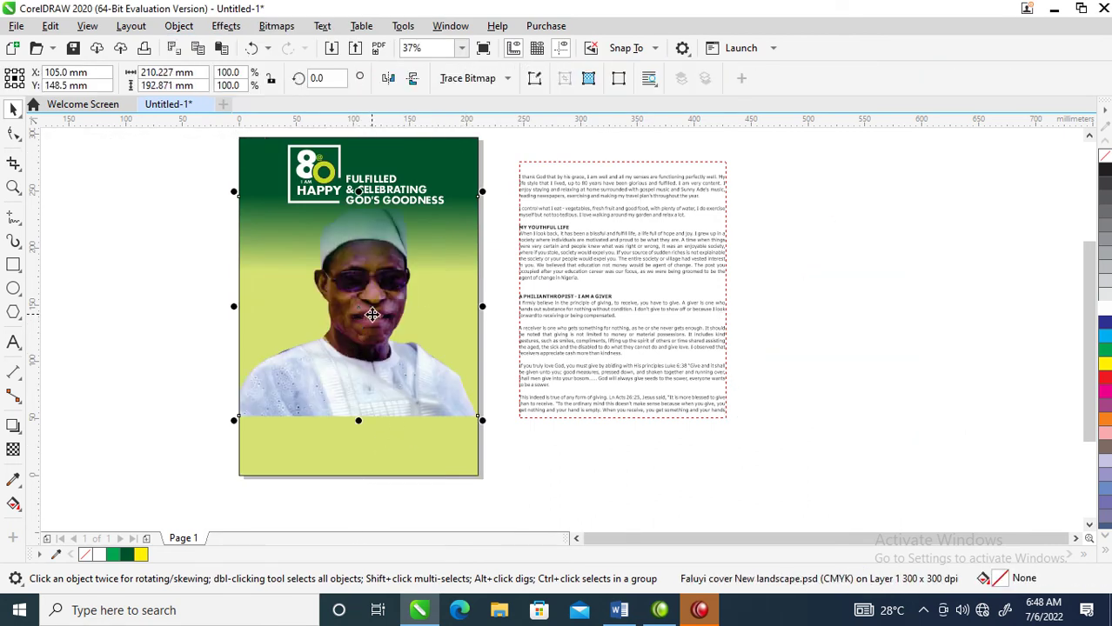
pyautogui.moveTo(372, 314); pyautogui.dragTo(309, 382)
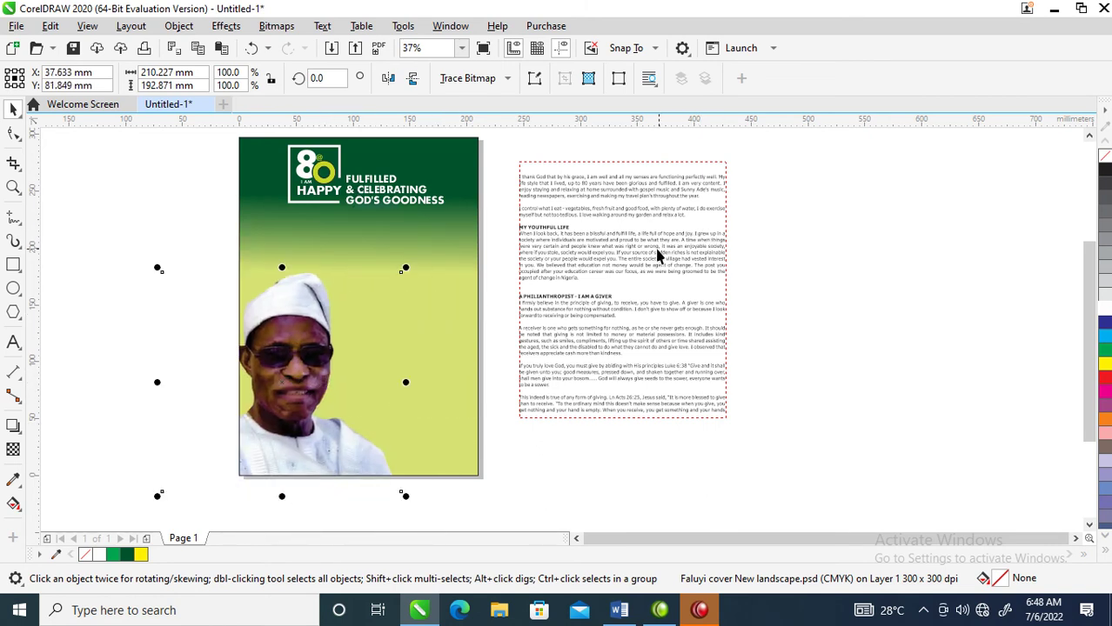
# Move the message text frame onto the page below the slogan, narrow it from its left side to about 170 mm, and raise it slightly.
pyautogui.click(654, 261)
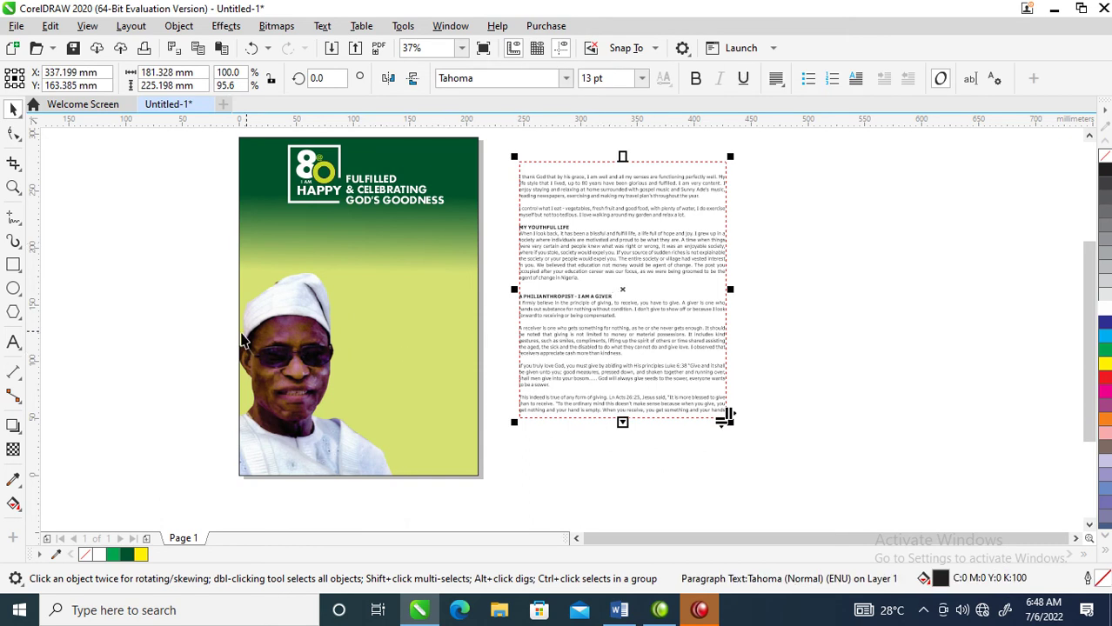
pyautogui.press('z')
pyautogui.moveTo(157, 180); pyautogui.dragTo(1021, 540)
pyautogui.moveTo(639, 223); pyautogui.dragTo(345, 281)
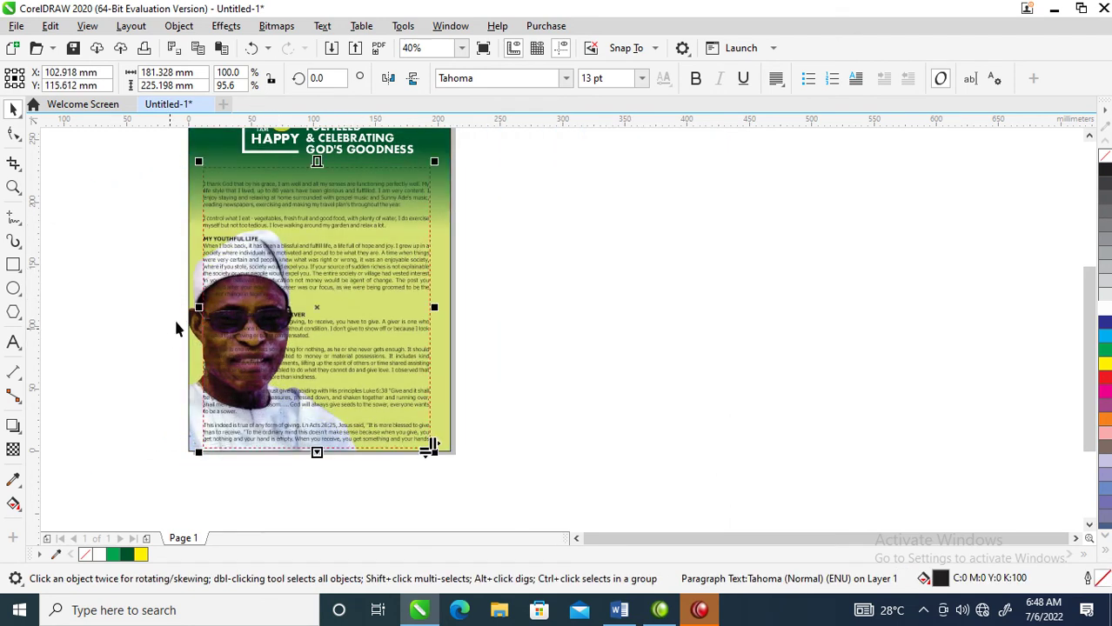
pyautogui.moveTo(203, 308); pyautogui.dragTo(217, 308)
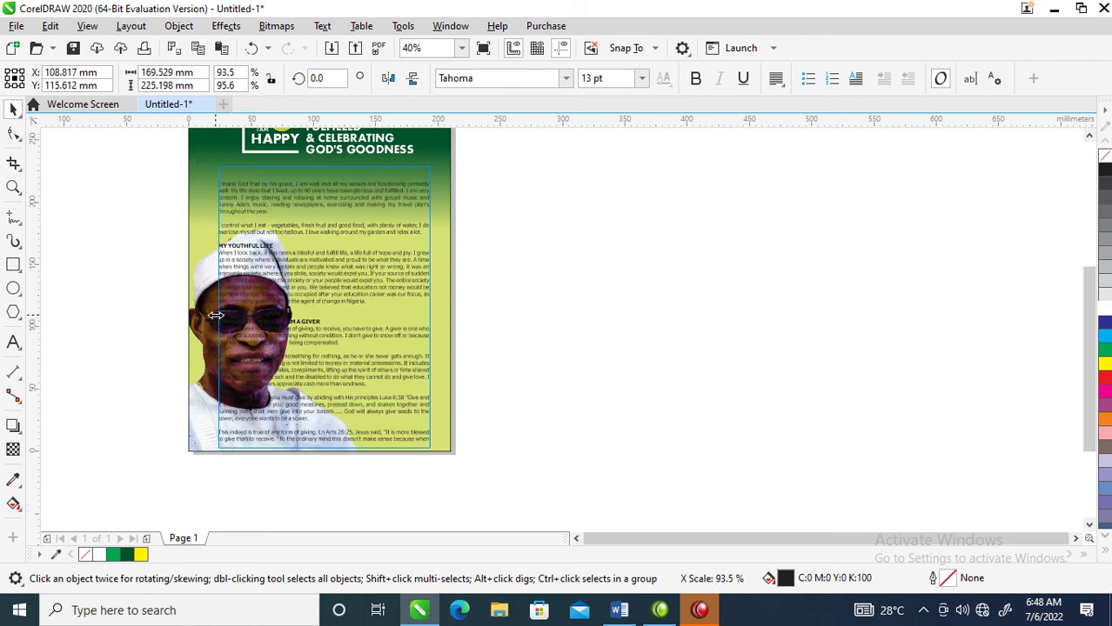
pyautogui.click(370, 268)
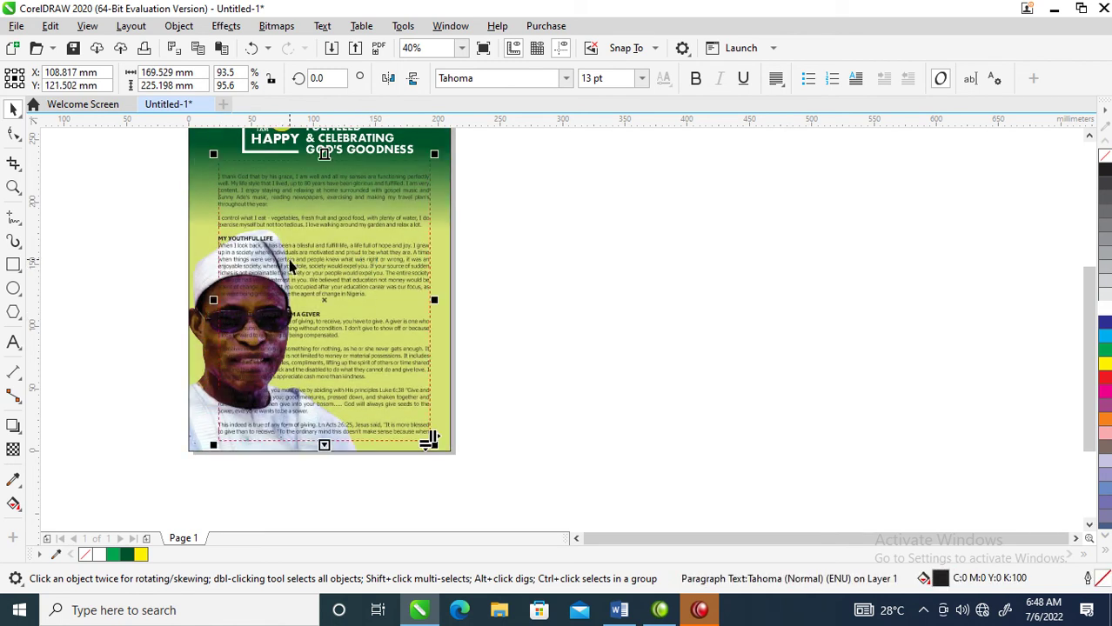
pyautogui.press('z')
pyautogui.moveTo(247, 210); pyautogui.dragTo(516, 154)
pyautogui.doubleClick(226, 286)
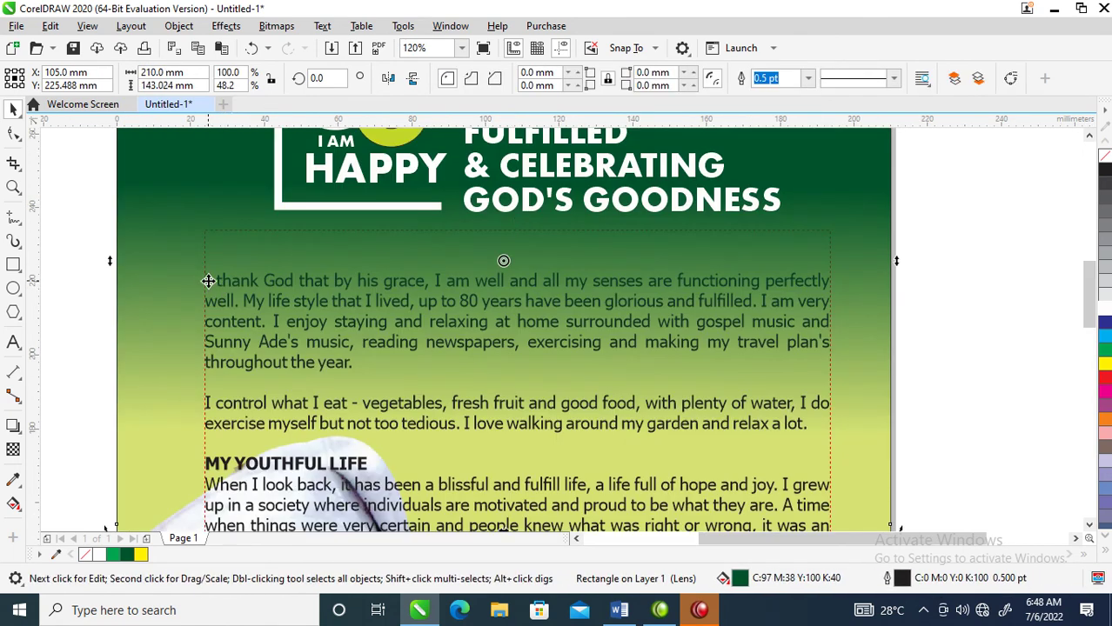
pyautogui.click(207, 301)
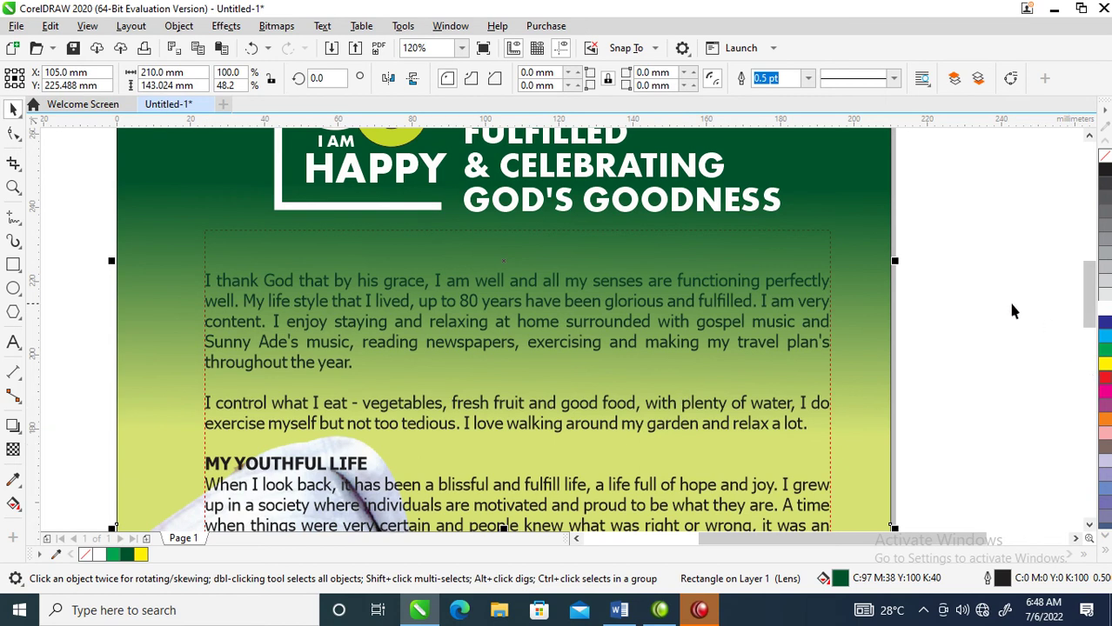
pyautogui.click(1048, 328)
pyautogui.click(774, 322)
pyautogui.scroll(-3, 825, 326)
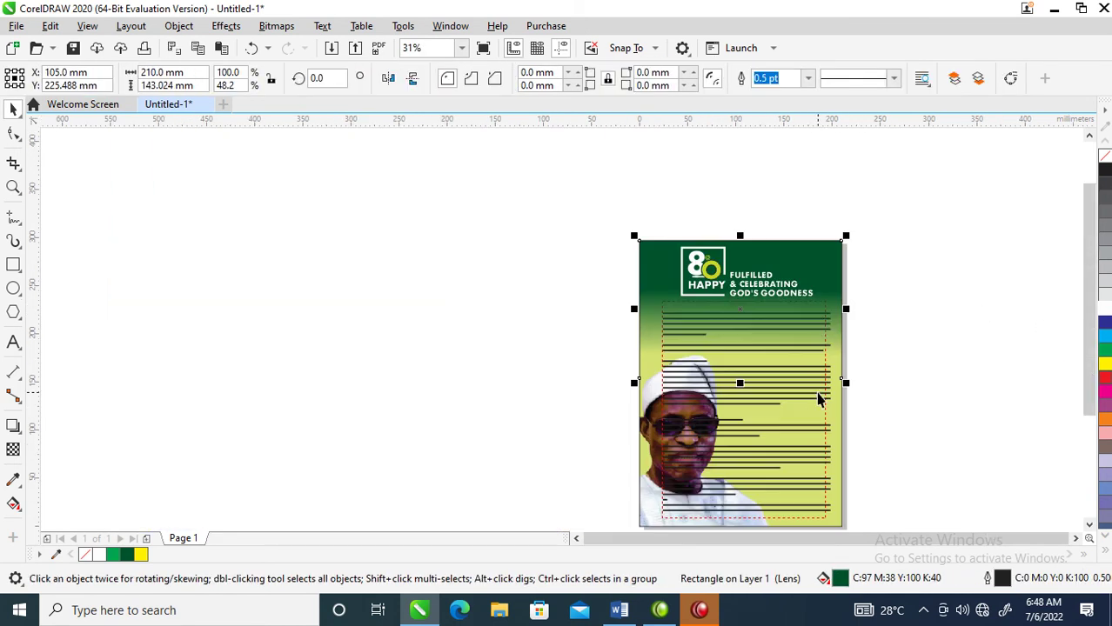
# Remove the blank lines above the opening paragraph of the message text.
pyautogui.click(720, 496)
pyautogui.doubleClick(719, 497)
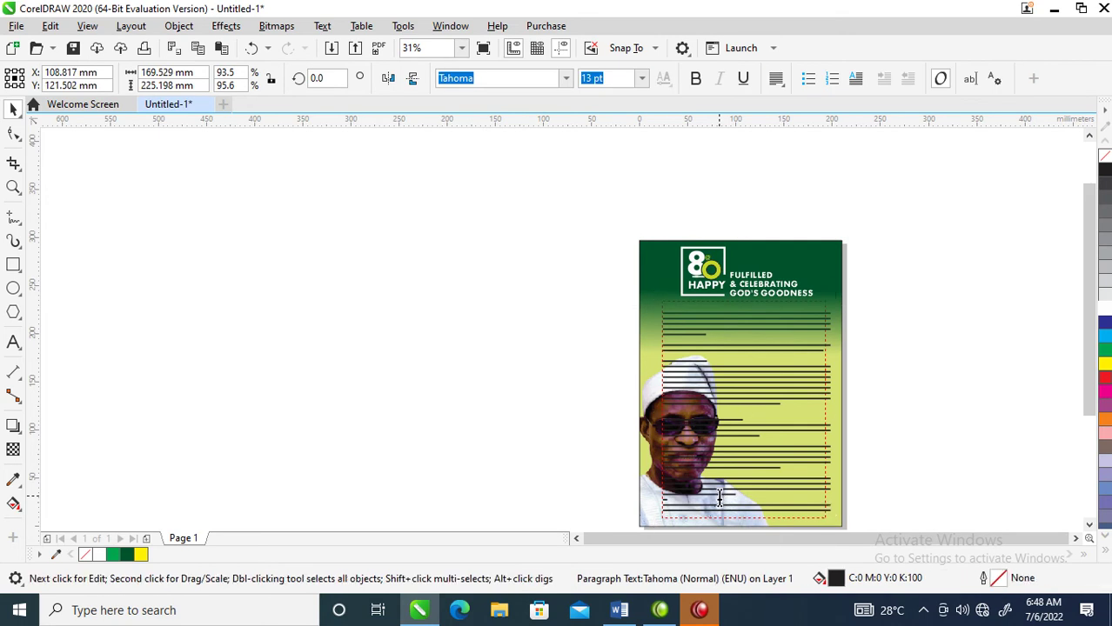
pyautogui.press('z')
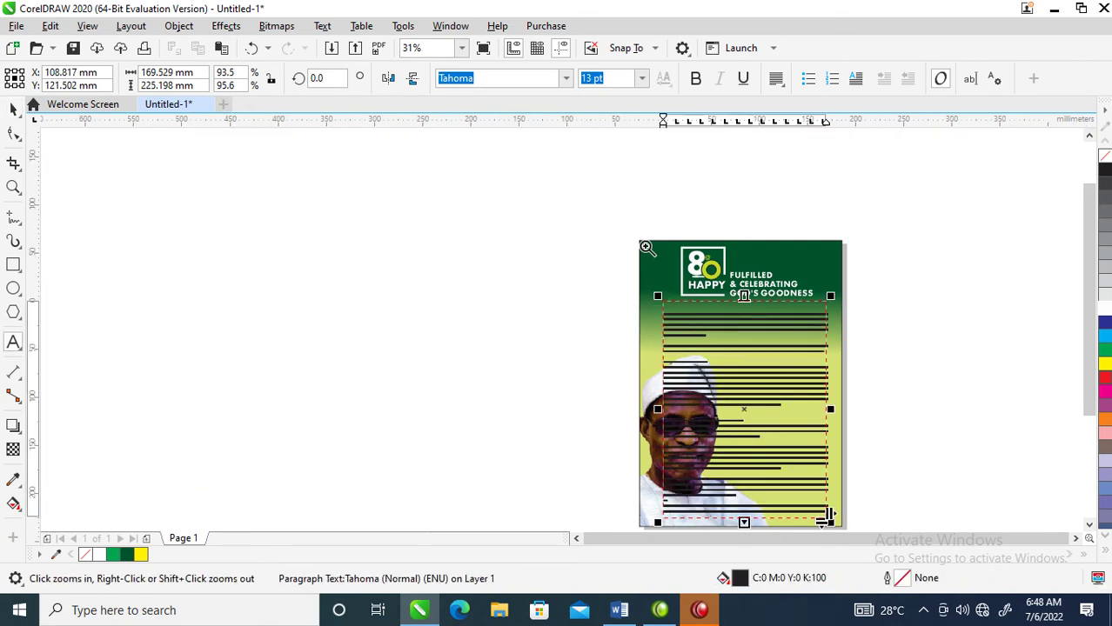
pyautogui.click(701, 330)
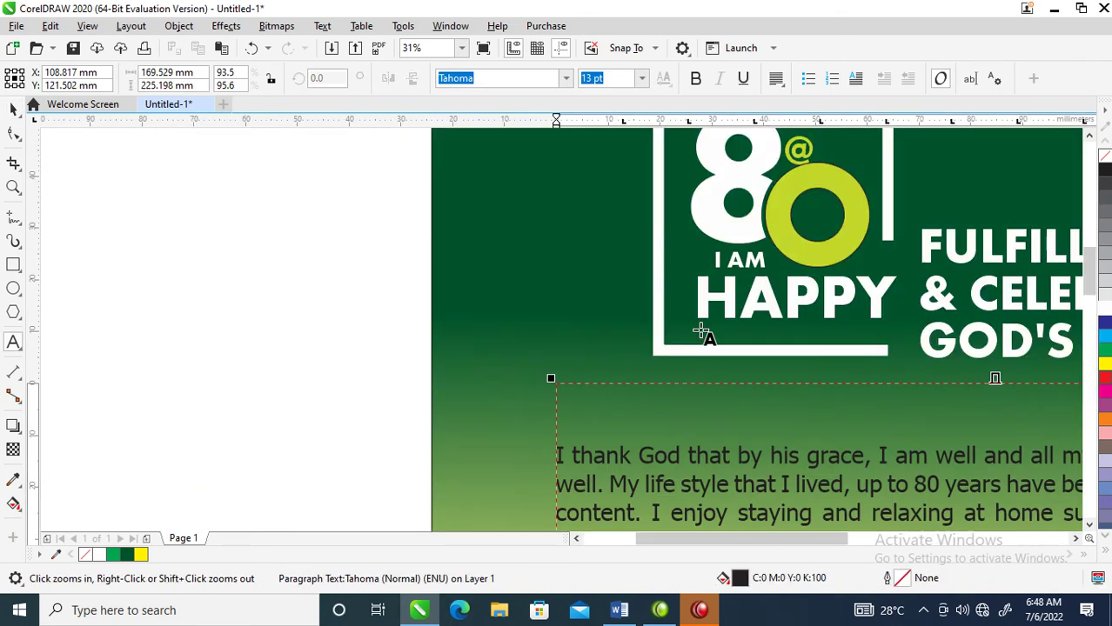
pyautogui.click(559, 456)
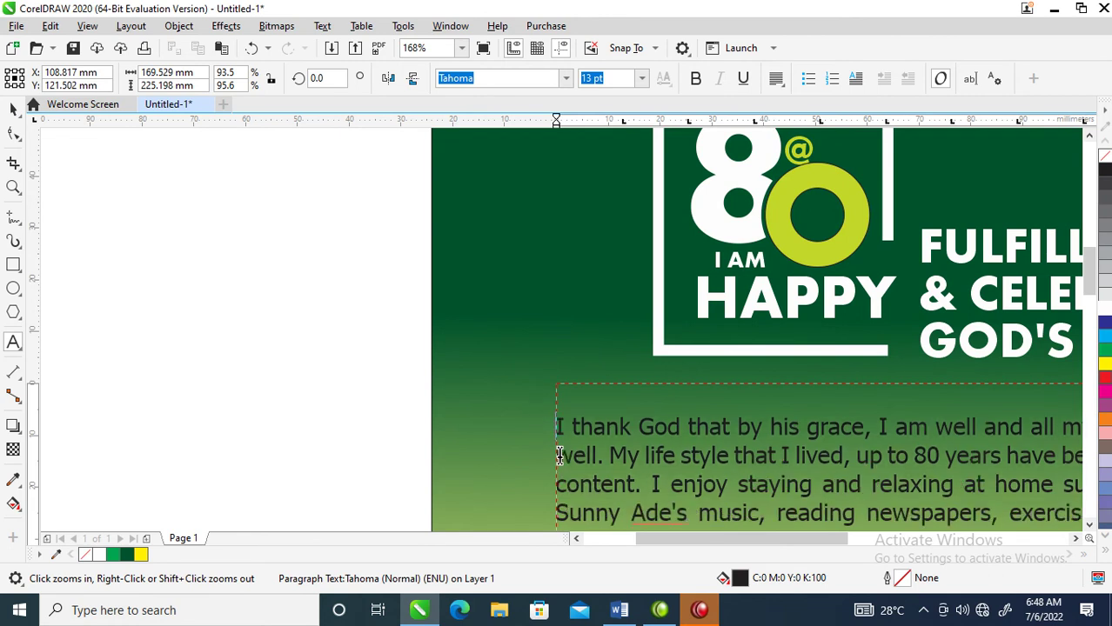
# Set the message text's alignment to Full Justify.
pyautogui.hotkey('ctrl', 'space')
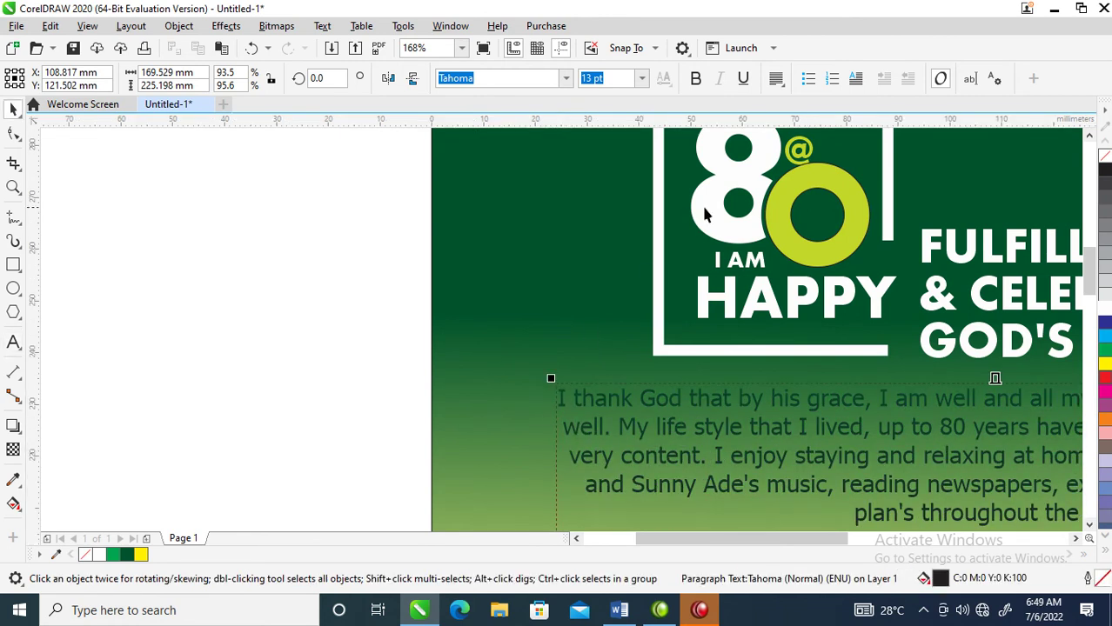
pyautogui.click(776, 79)
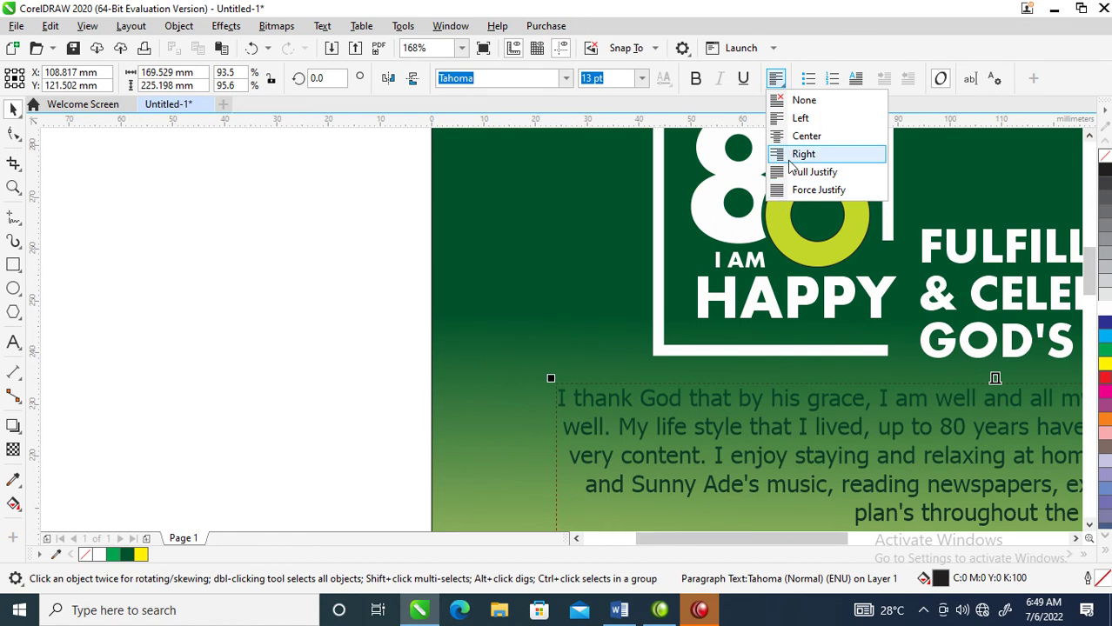
pyautogui.click(799, 173)
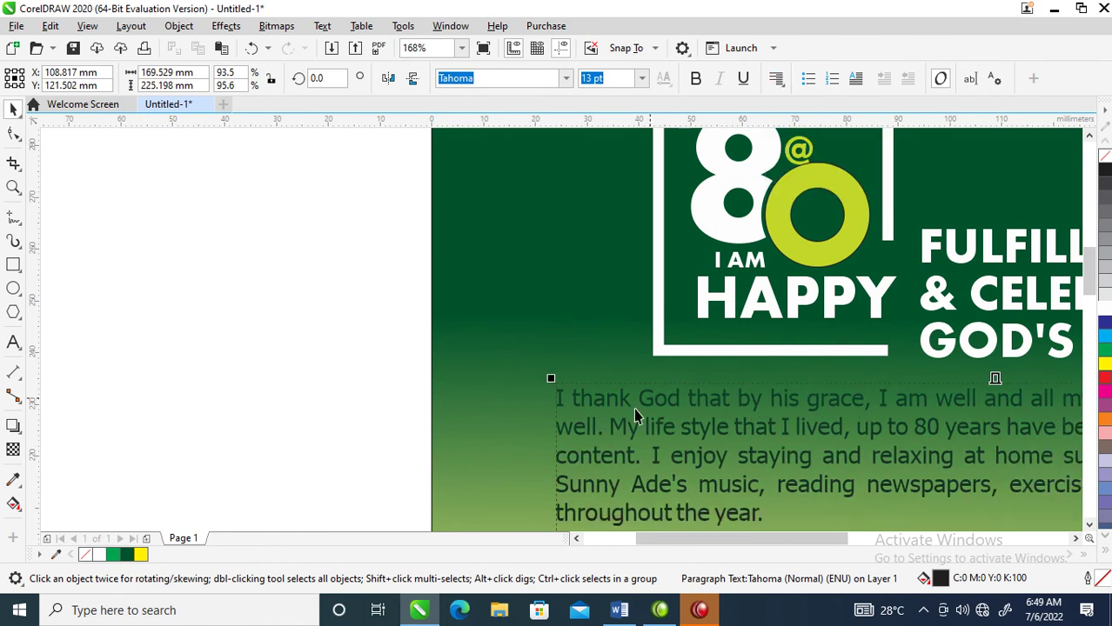
# Add a drop cap to the opening "I" of the message's first paragraph.
pyautogui.click(582, 399)
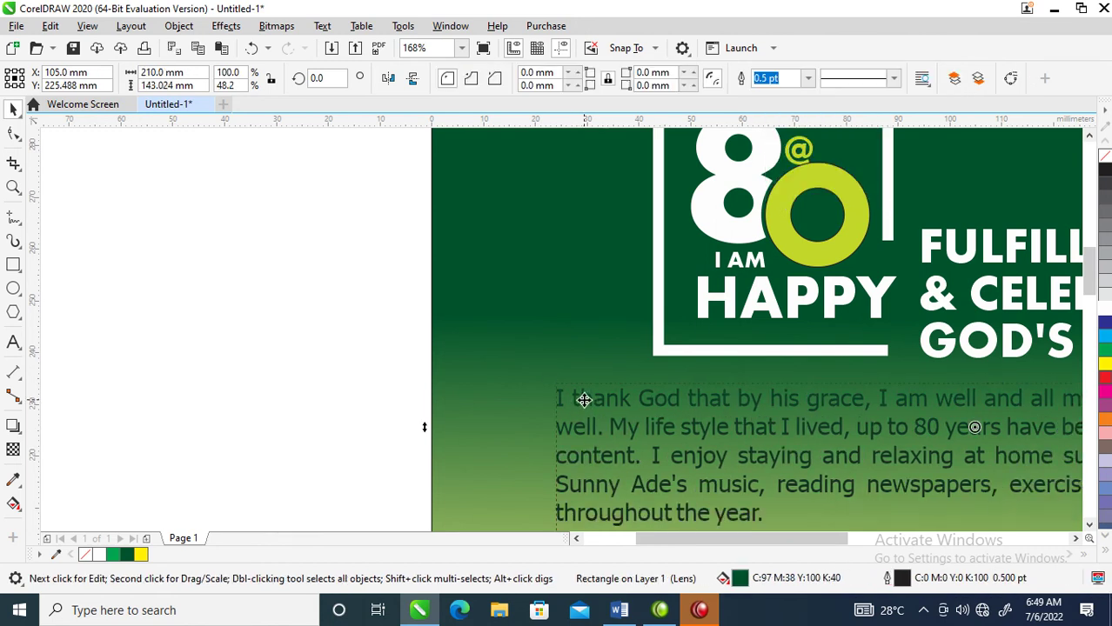
pyautogui.click(570, 426)
pyautogui.click(571, 428)
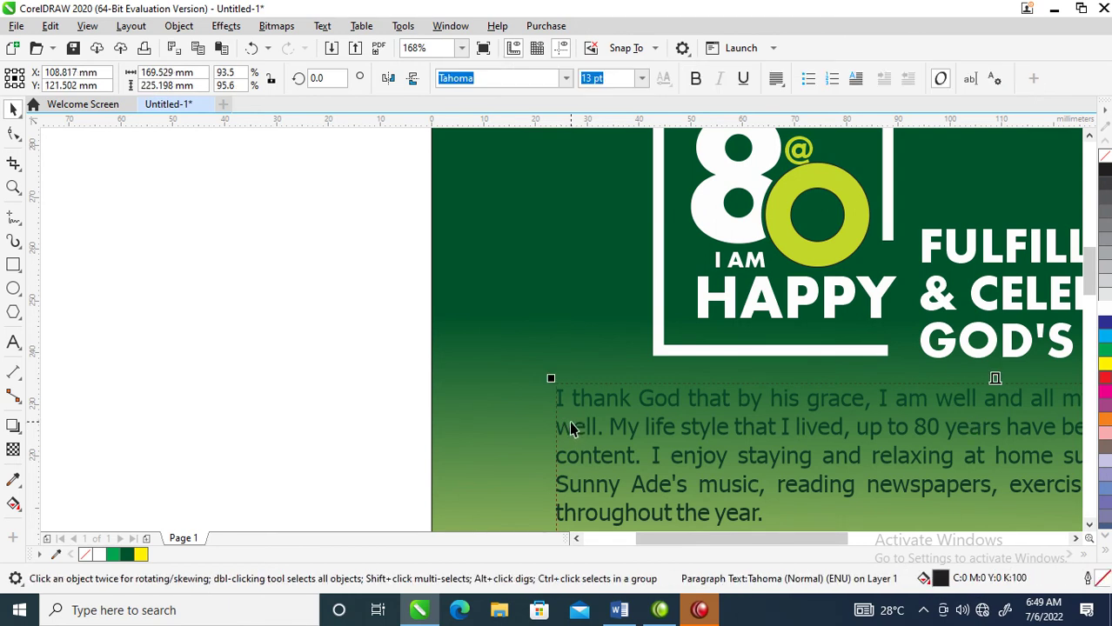
pyautogui.press('F8')
pyautogui.moveTo(573, 397); pyautogui.dragTo(557, 397)
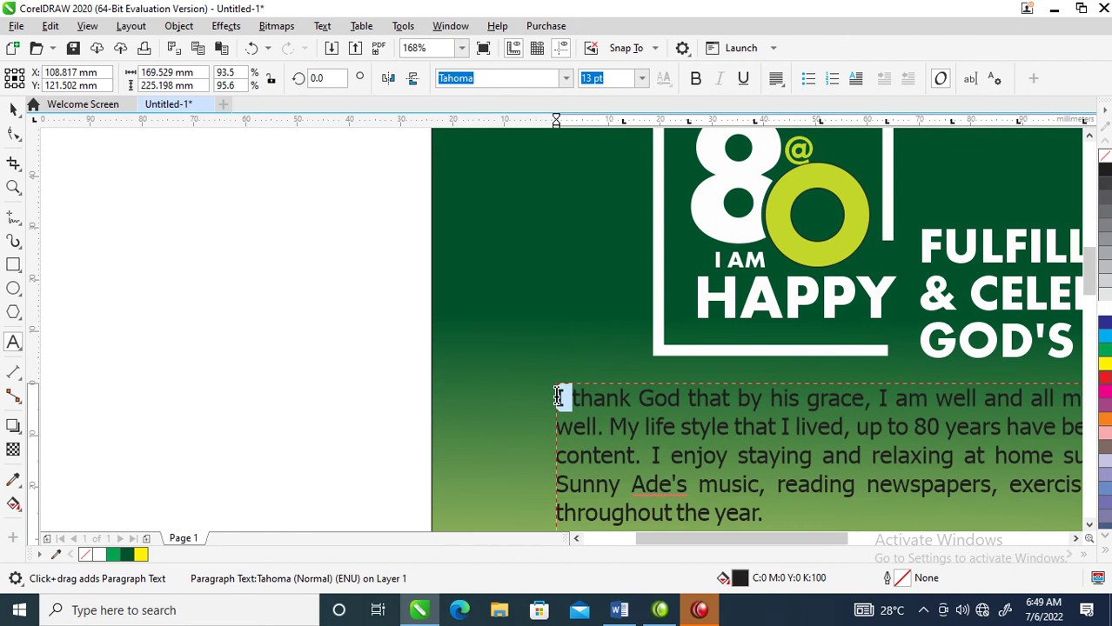
pyautogui.click(856, 80)
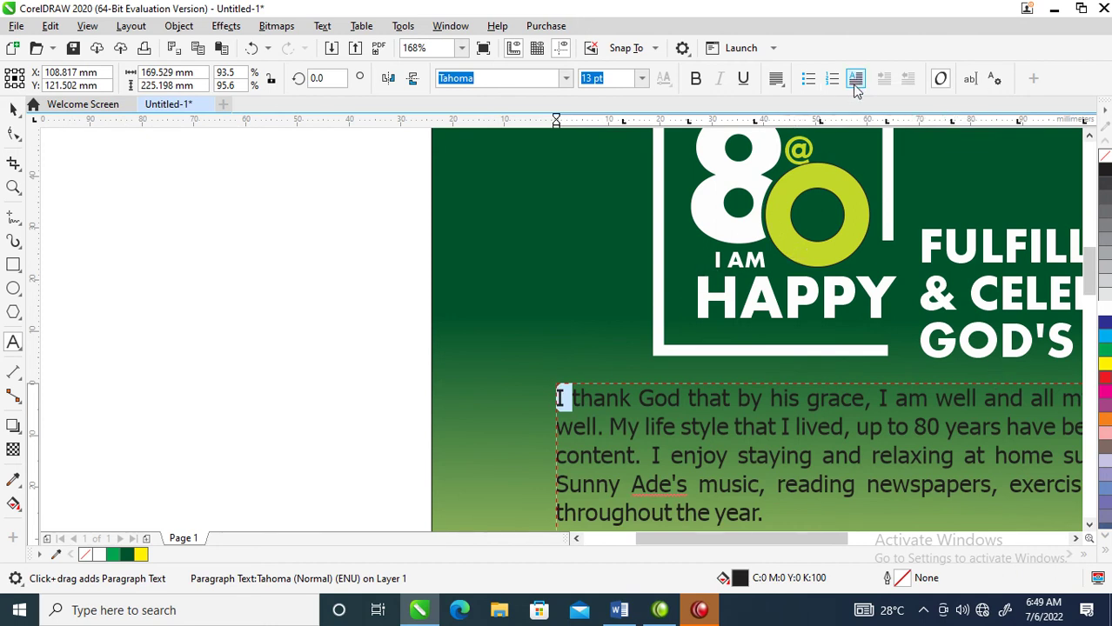
pyautogui.click(13, 108)
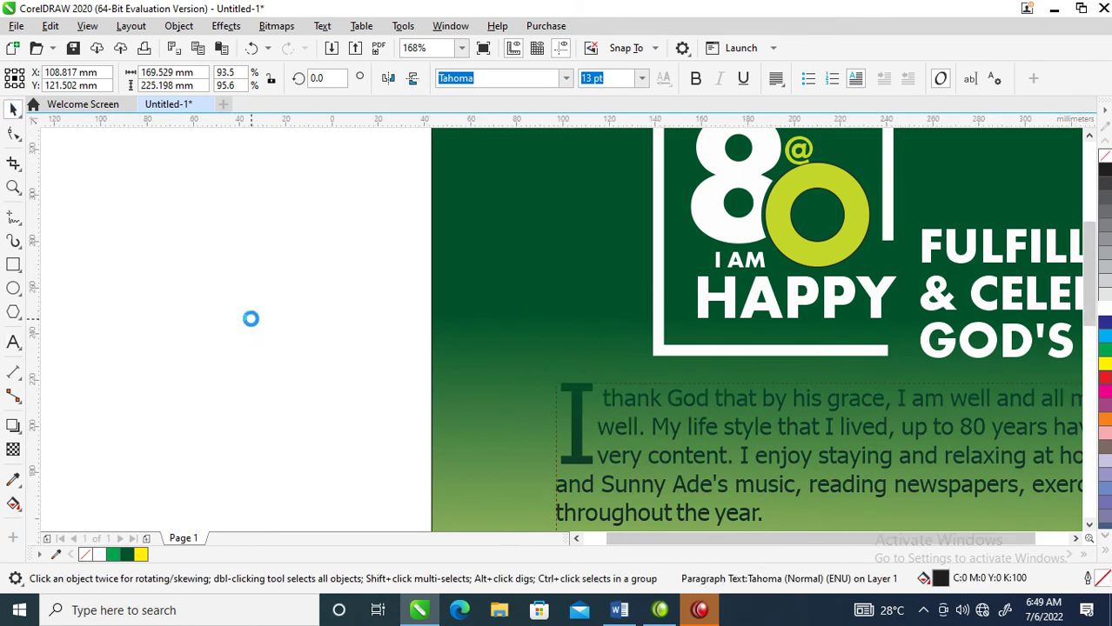
pyautogui.scroll(-5, 251, 318)
pyautogui.press('F2')
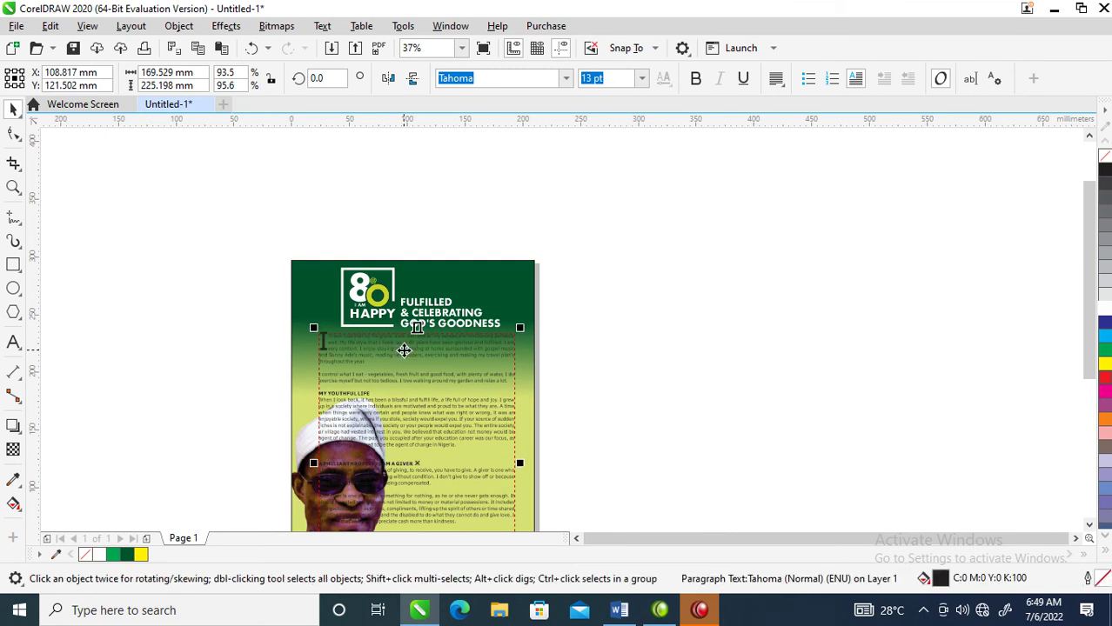
# Start a Bézier outline around the man in the photo, running over his cap and down beside its rear edge.
pyautogui.press('F2')
pyautogui.moveTo(219, 338); pyautogui.dragTo(722, 610)
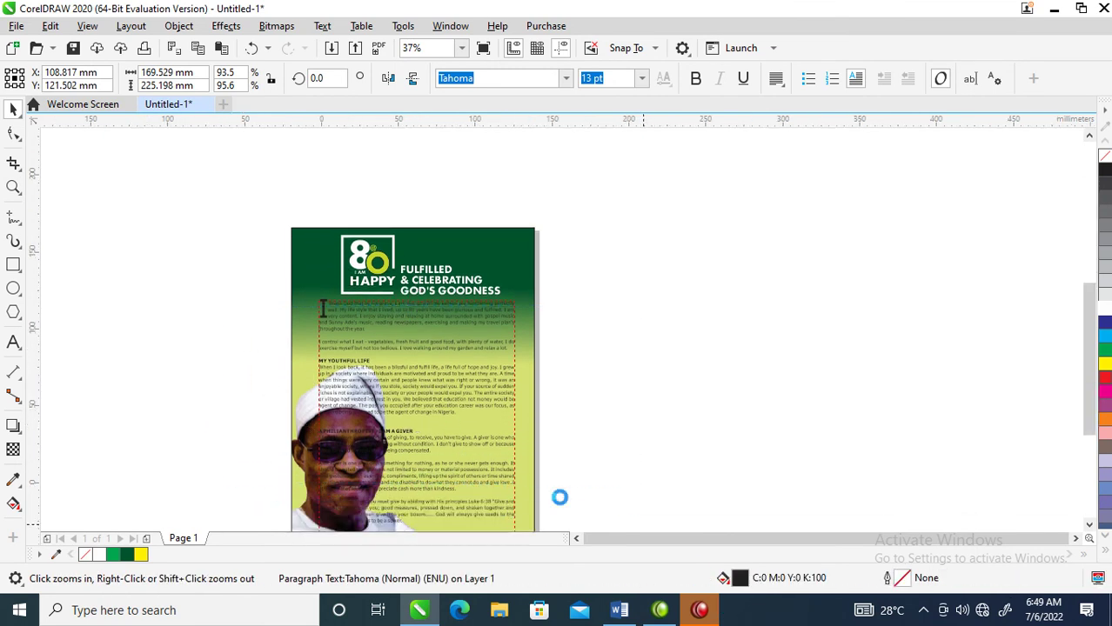
pyautogui.click(17, 218)
pyautogui.click(511, 247)
pyautogui.click(17, 219)
pyautogui.click(15, 218)
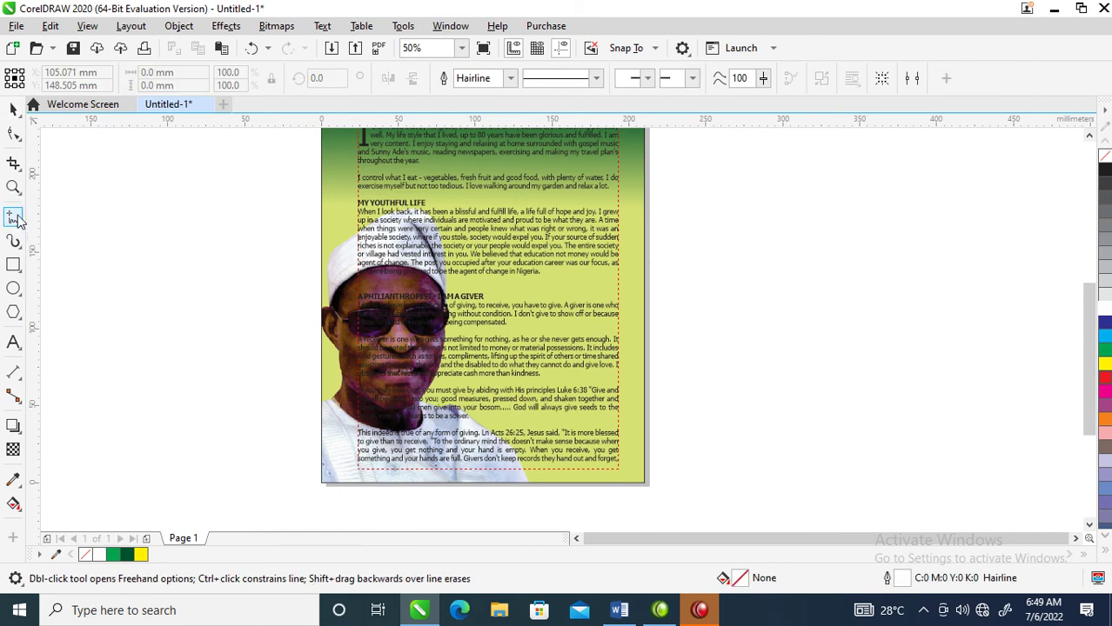
pyautogui.click(18, 219)
pyautogui.click(61, 252)
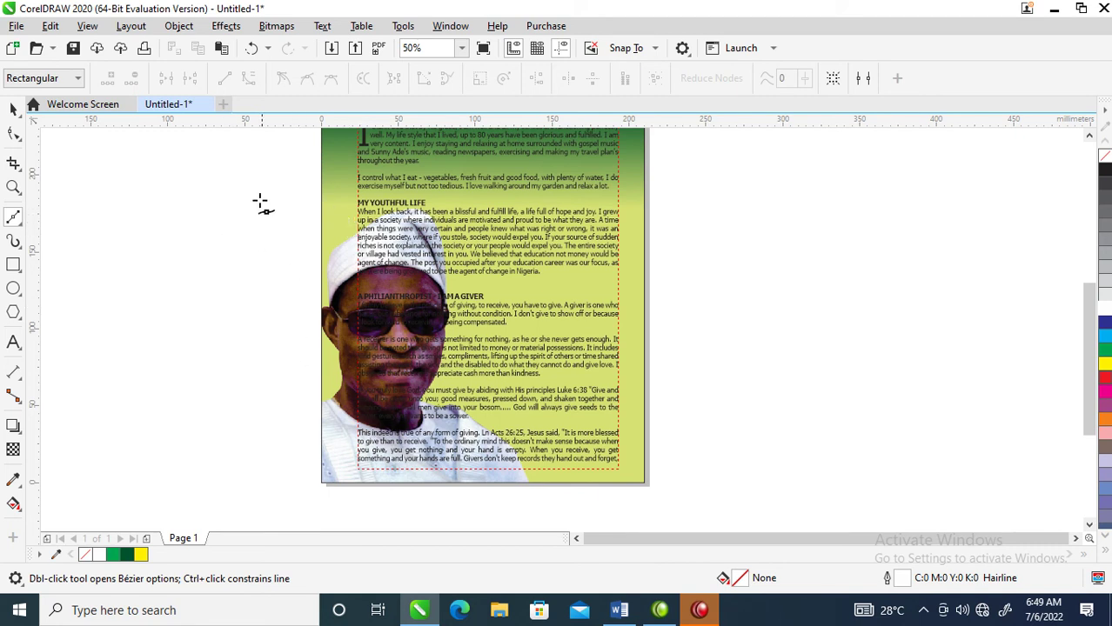
pyautogui.click(341, 234)
pyautogui.click(428, 207)
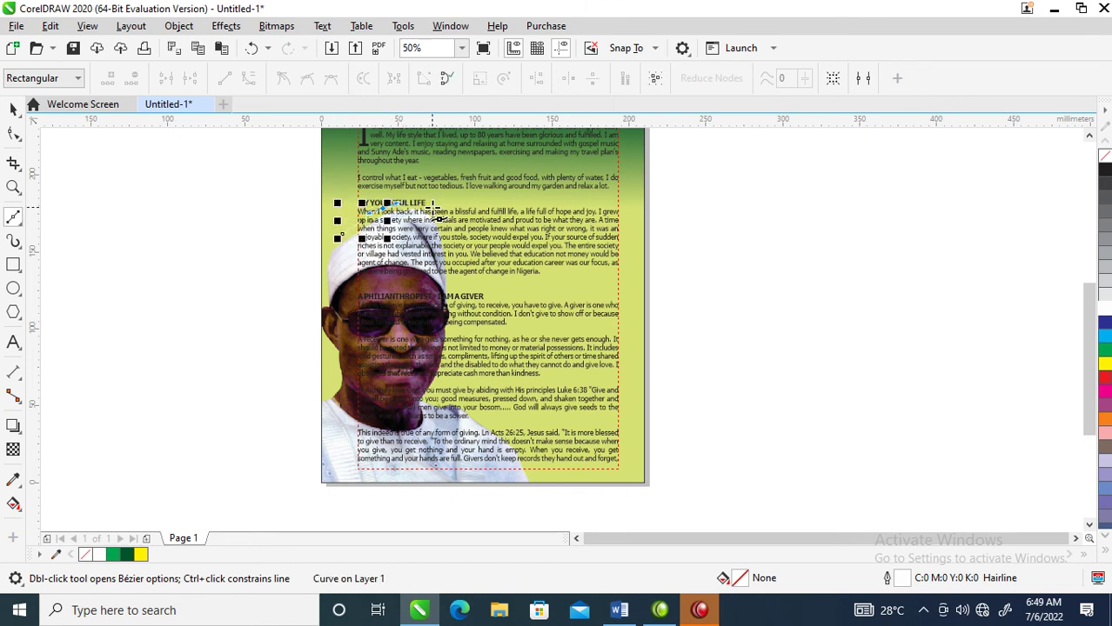
pyautogui.moveTo(431, 209); pyautogui.dragTo(438, 219)
pyautogui.click(453, 255)
pyautogui.click(452, 271)
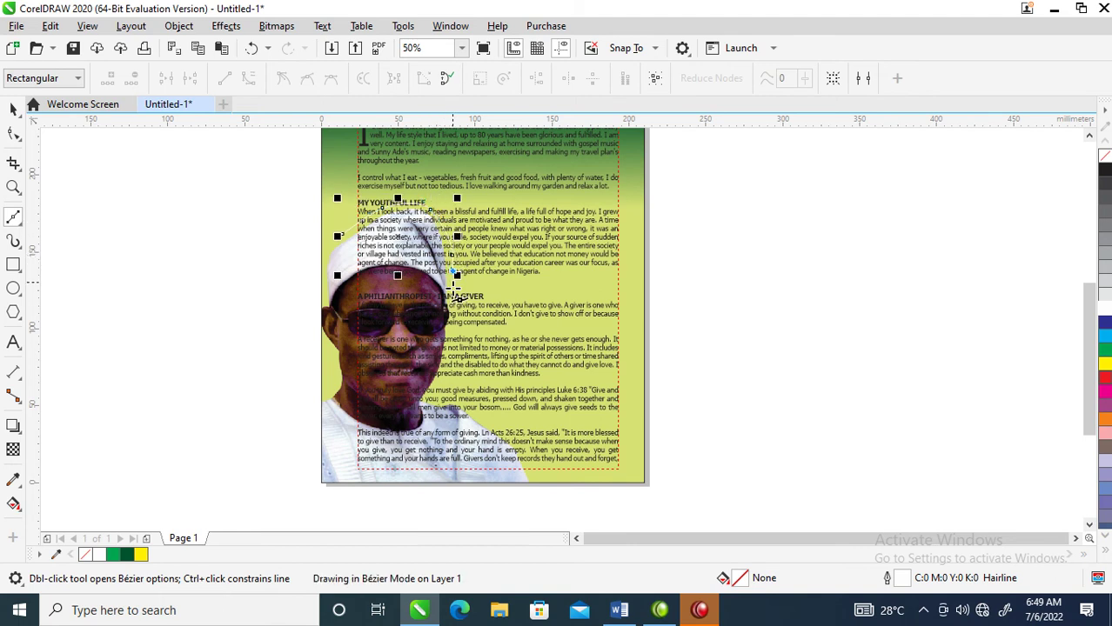
# Continue the outline along the man's face and shoulder to the page's lower edge and close it at the starting point.
pyautogui.click(454, 302)
pyautogui.click(453, 304)
pyautogui.moveTo(454, 324); pyautogui.dragTo(432, 394)
pyautogui.click(430, 397)
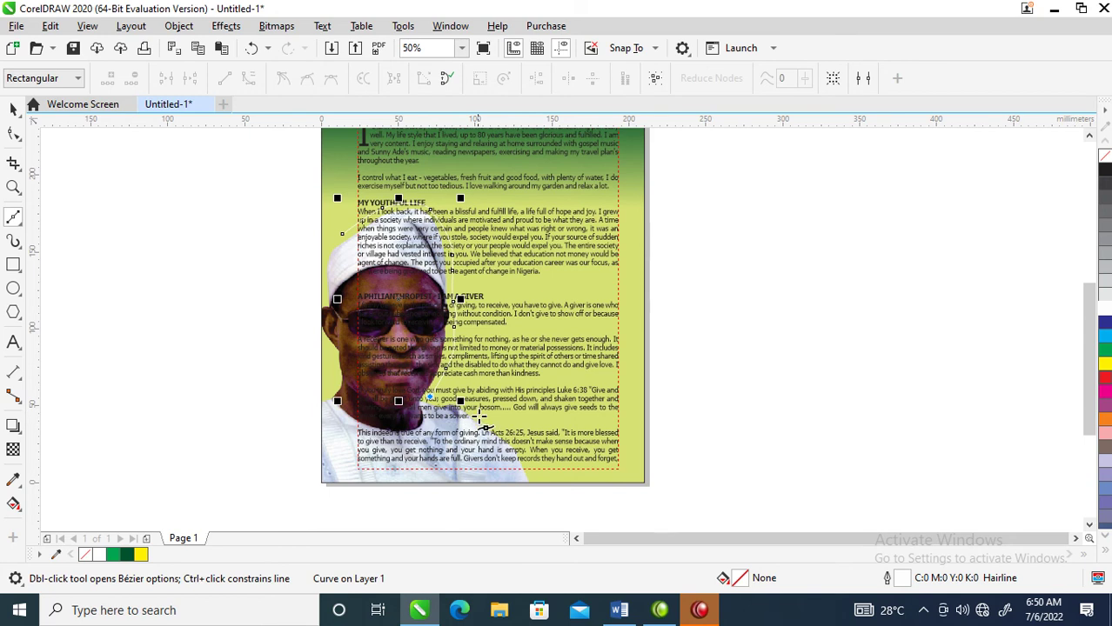
pyautogui.moveTo(488, 425)
pyautogui.mouseDown()
pyautogui.moveTo(531, 459)
pyautogui.moveTo(541, 488)
pyautogui.mouseUp()
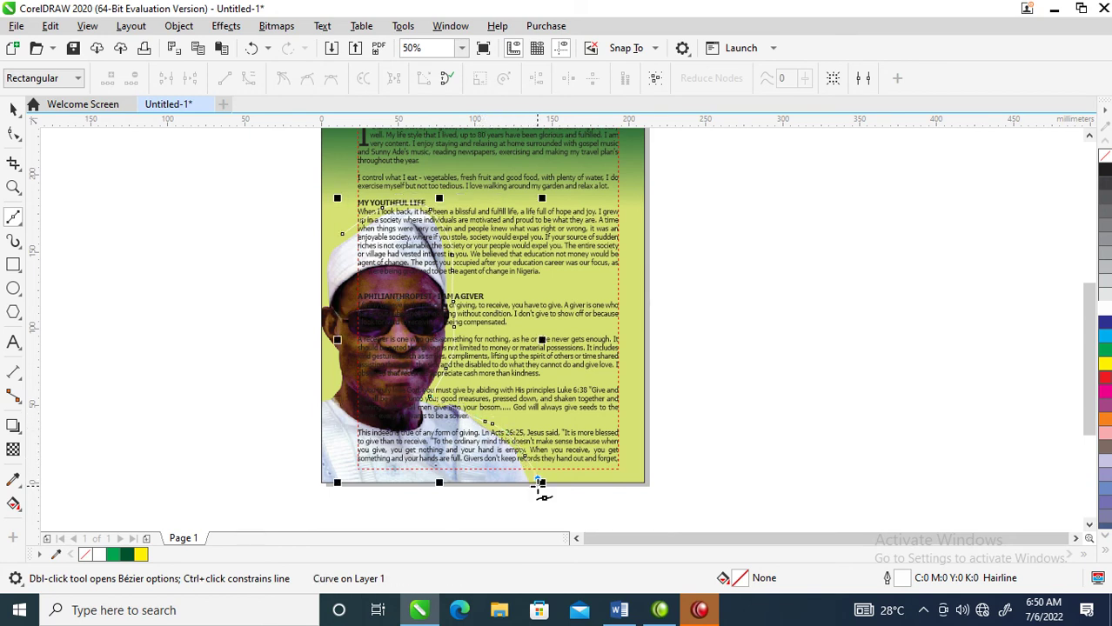
pyautogui.click(340, 474)
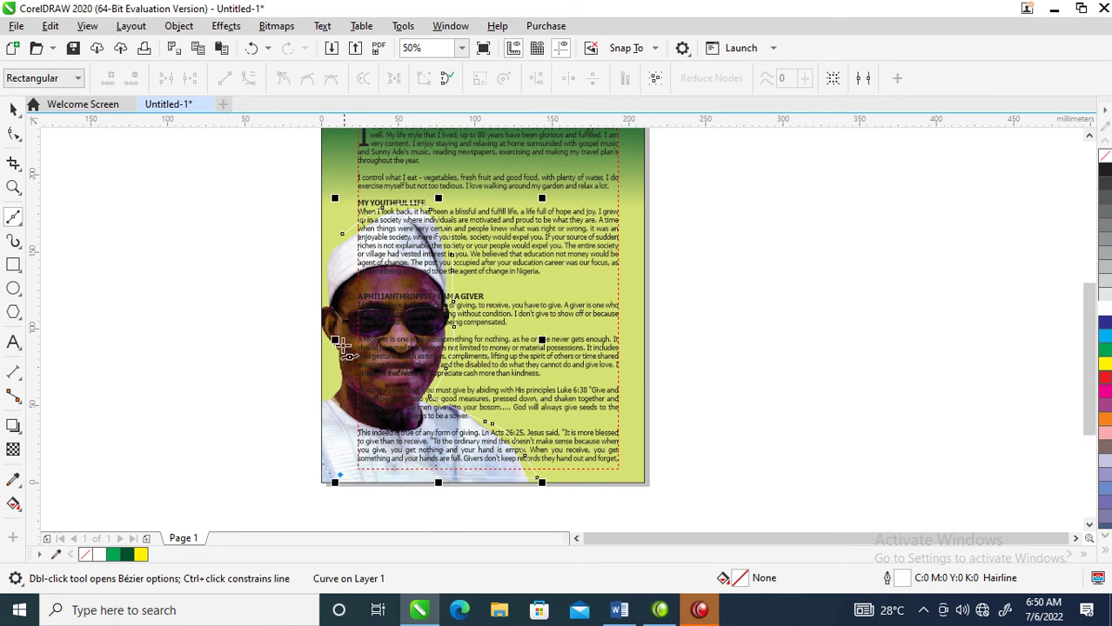
pyautogui.click(344, 233)
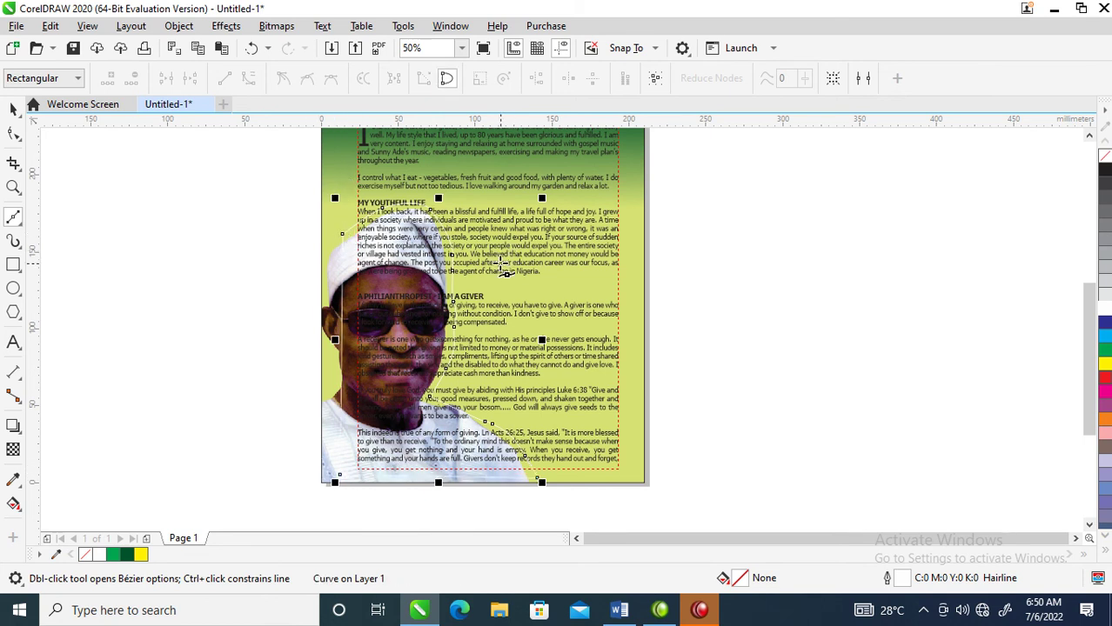
# Remove the traced shape's outline color and wrap the message text around it with the Contour Straddle Text style.
pyautogui.press('space')
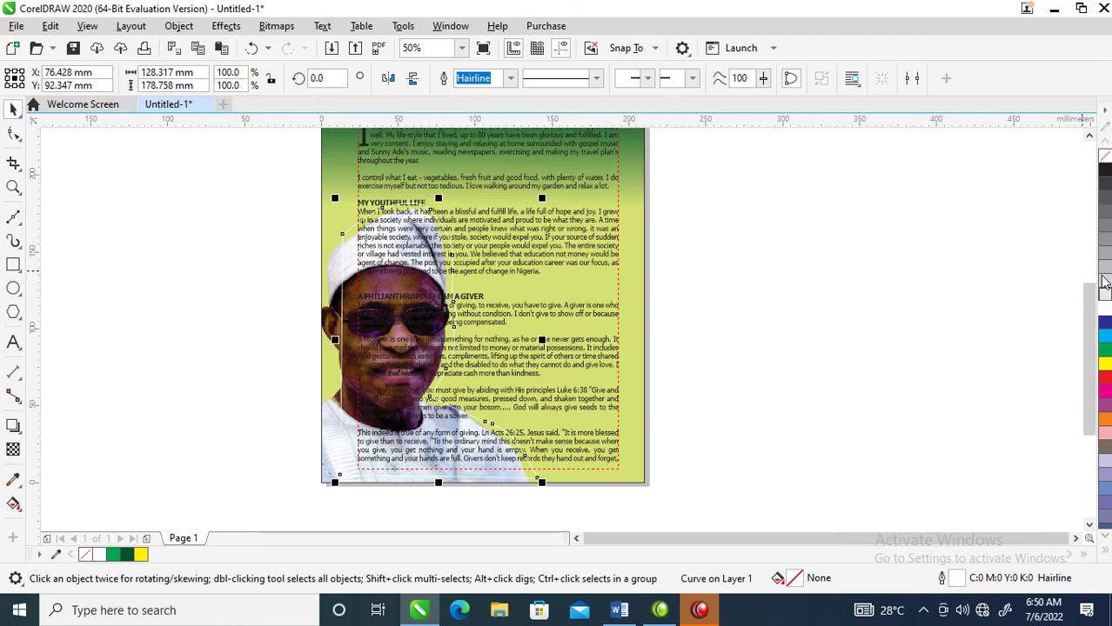
pyautogui.rightClick(1105, 157)
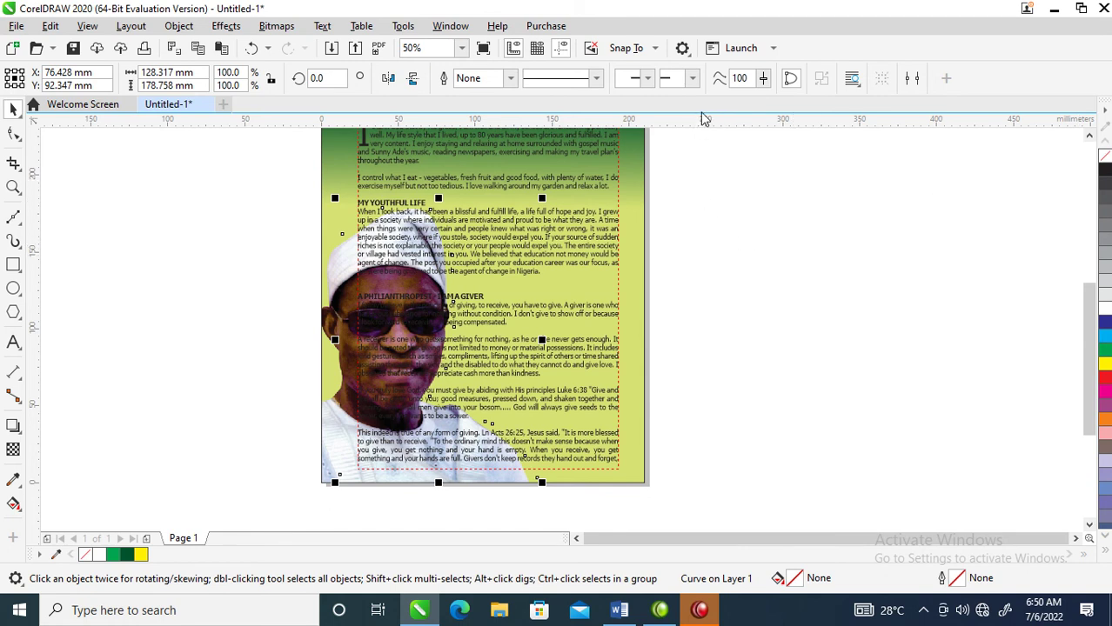
pyautogui.click(853, 79)
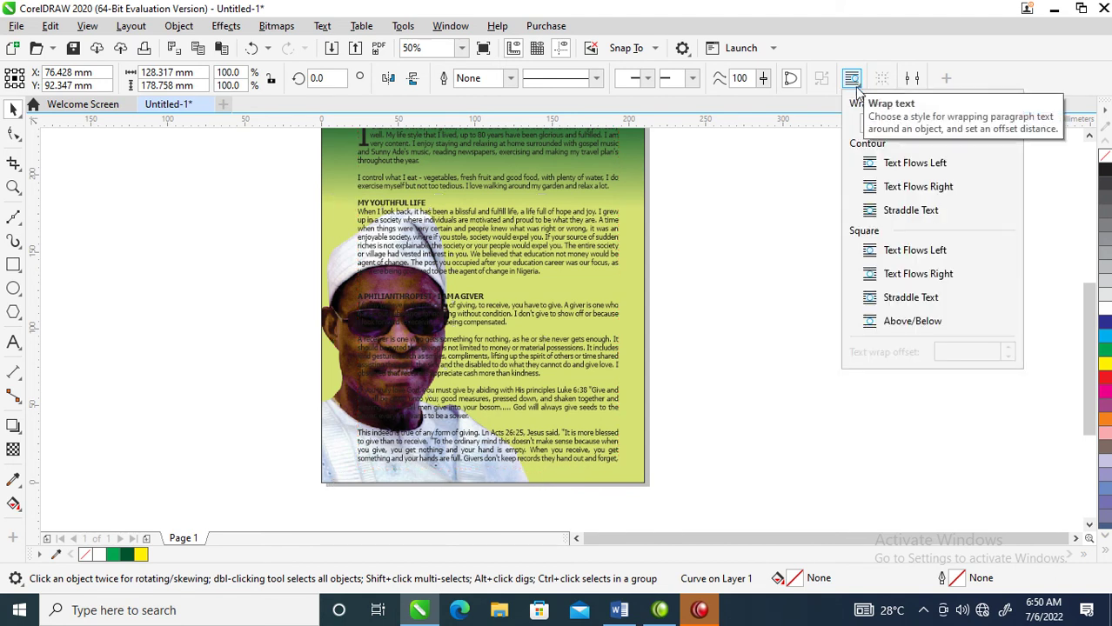
pyautogui.click(870, 300)
pyautogui.click(648, 433)
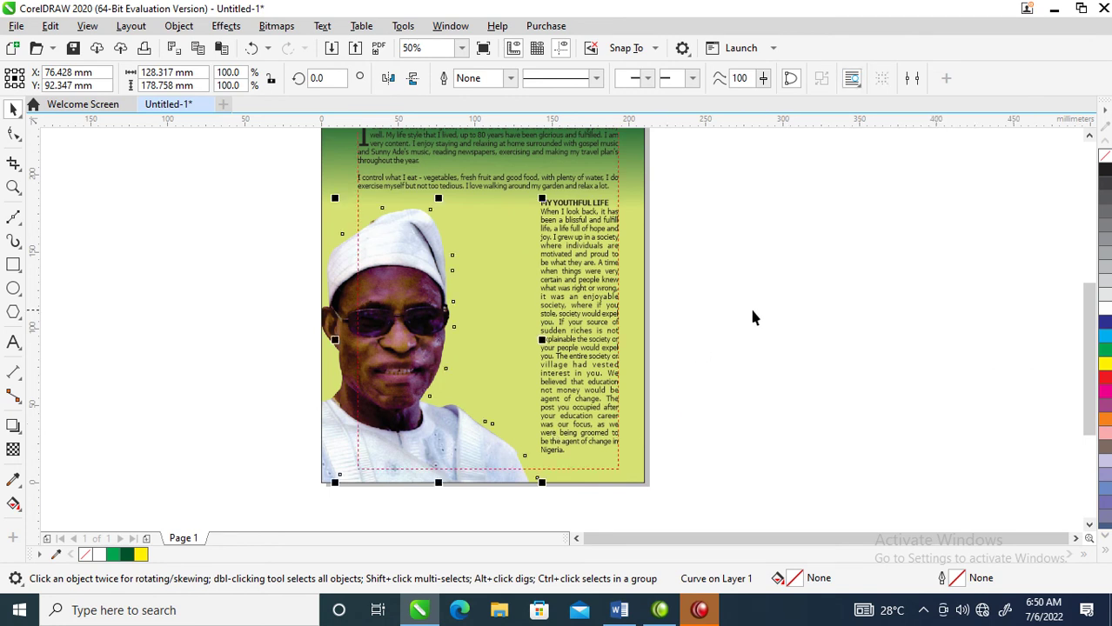
pyautogui.click(854, 82)
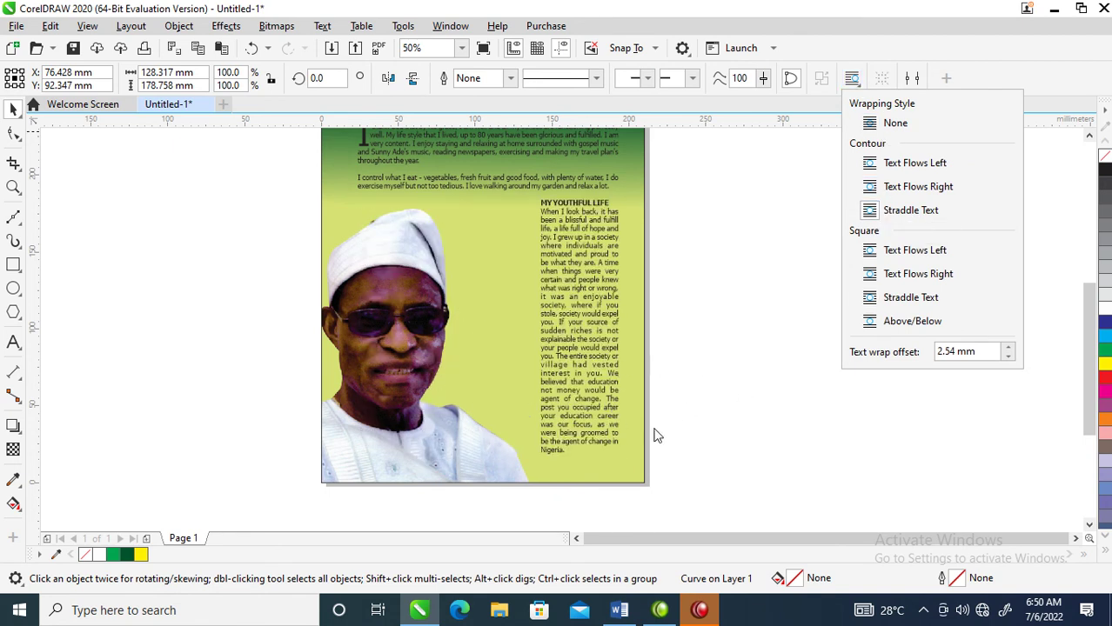
pyautogui.click(736, 357)
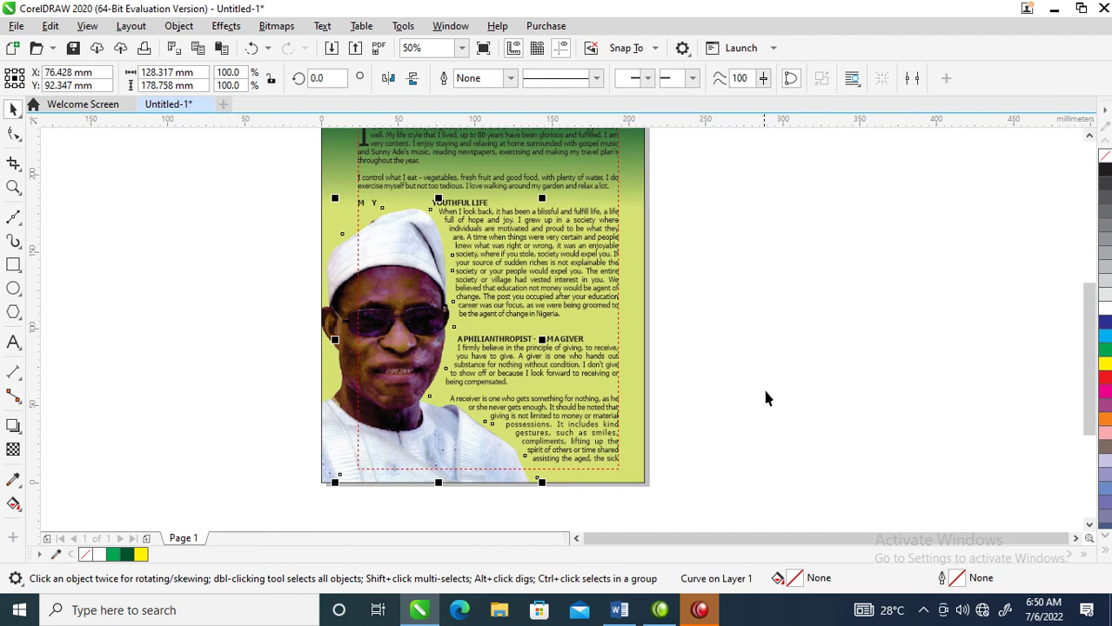
# Insert an extra blank line above the "MY YOUTHFUL LIFE" heading in the message text.
pyautogui.press('z')
pyautogui.rightClick(702, 367)
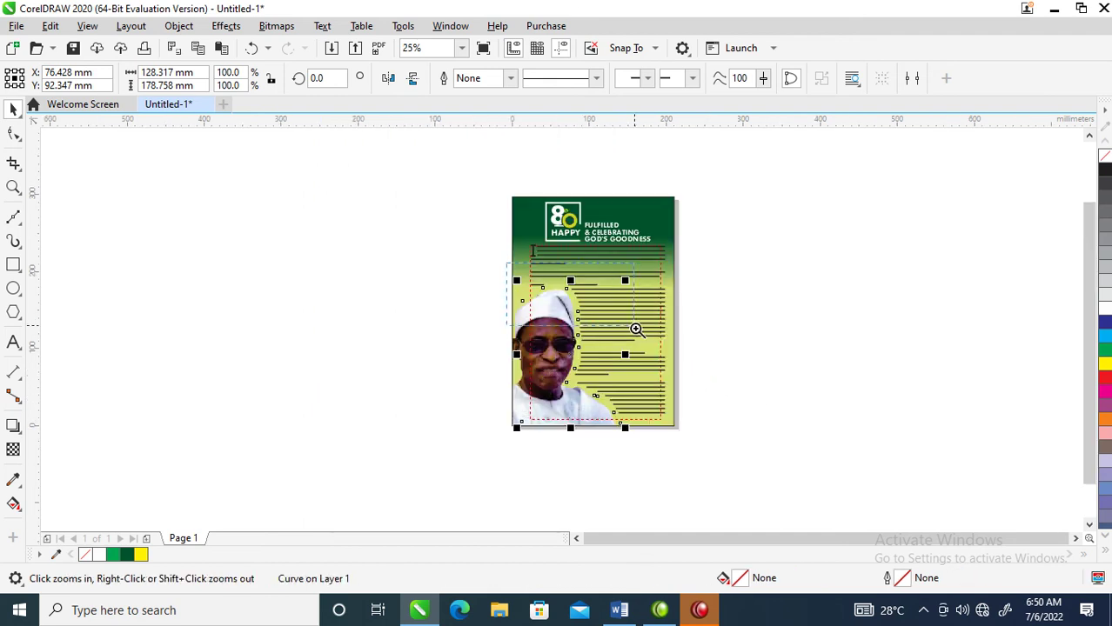
pyautogui.click(686, 364)
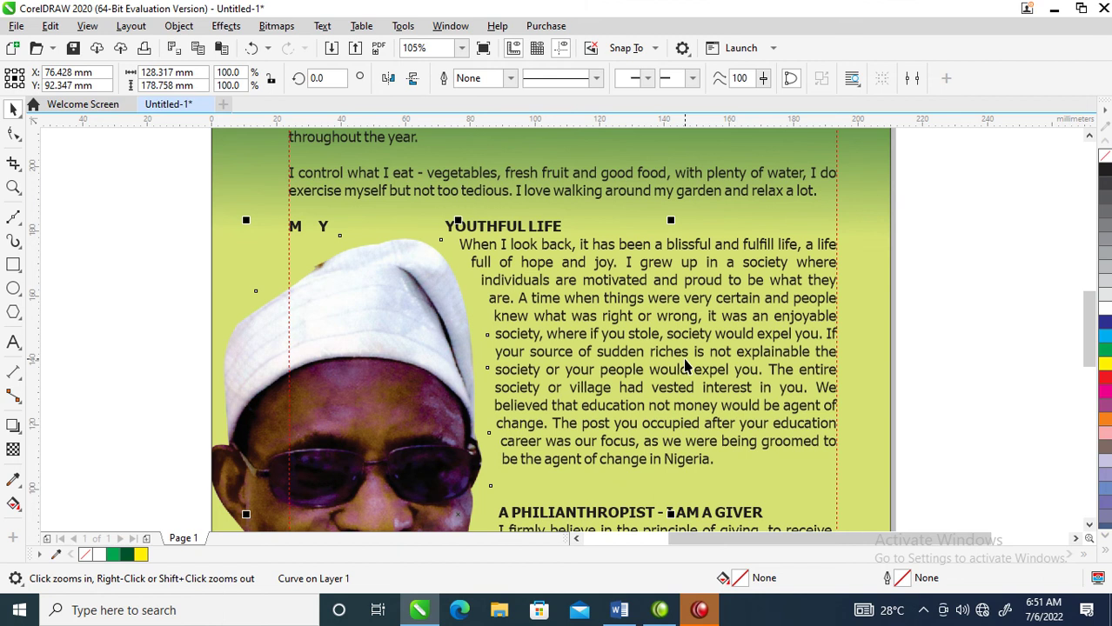
pyautogui.scroll(-3, 683, 356)
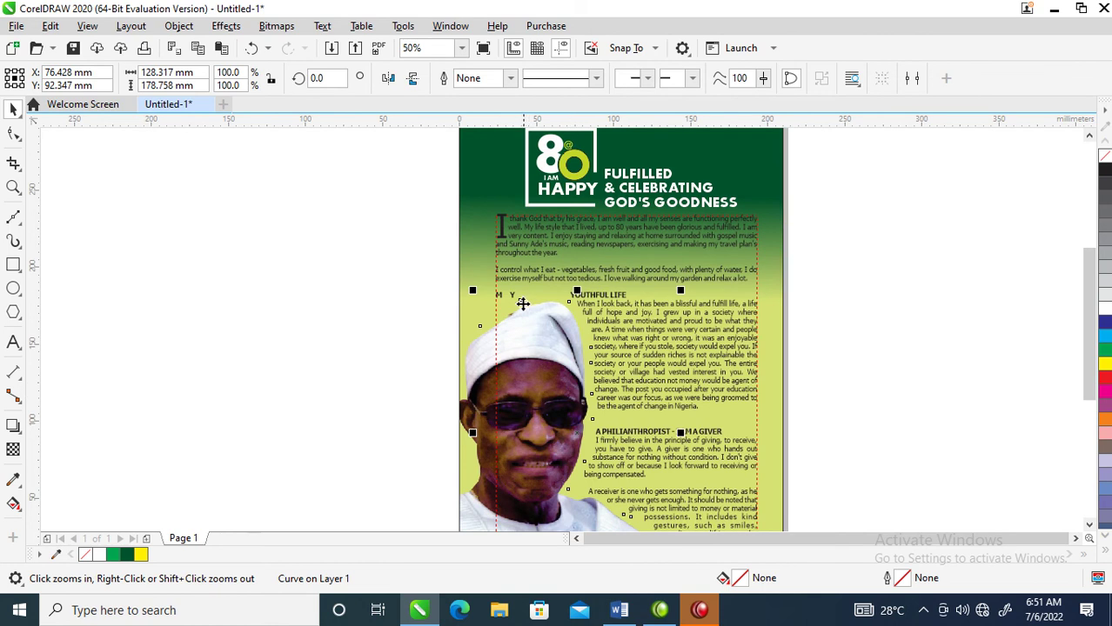
pyautogui.scroll(3, 569, 289)
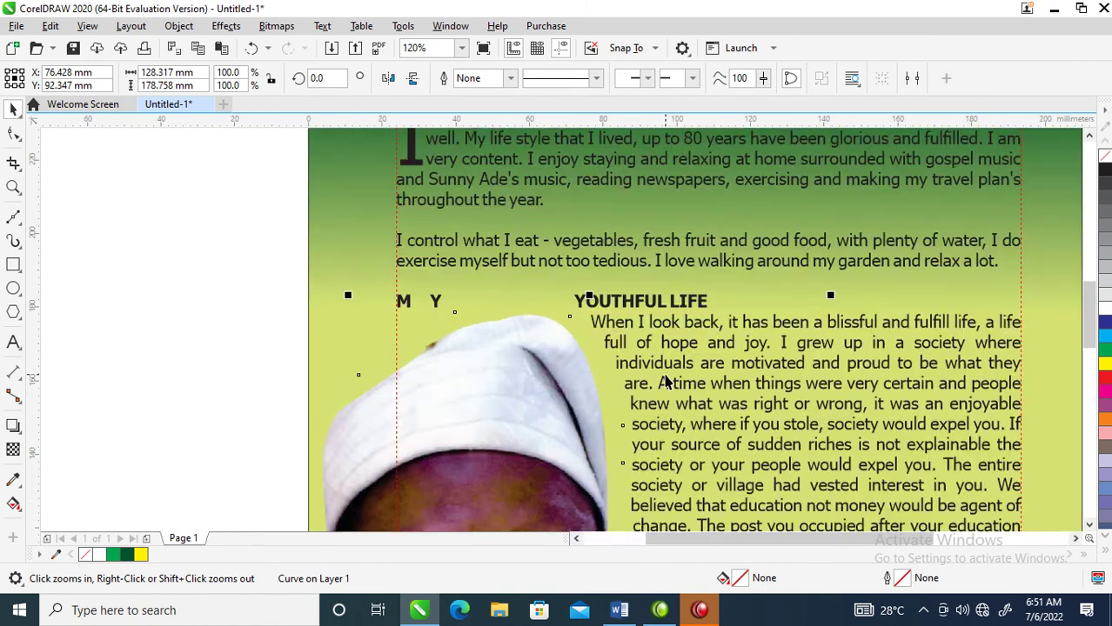
pyautogui.doubleClick(674, 281)
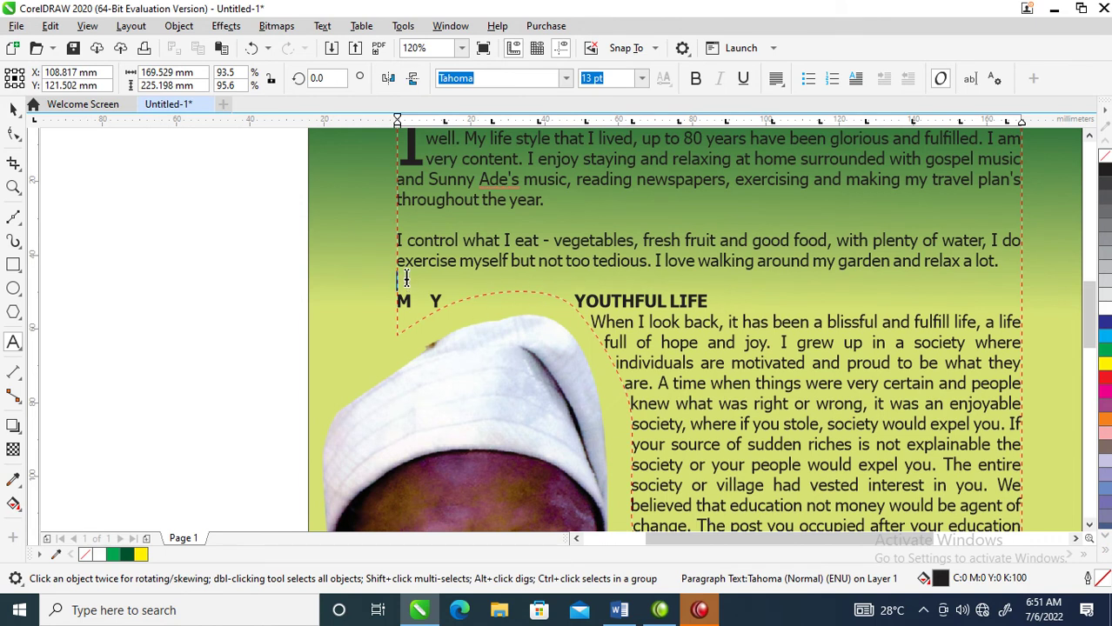
pyautogui.press('Return')
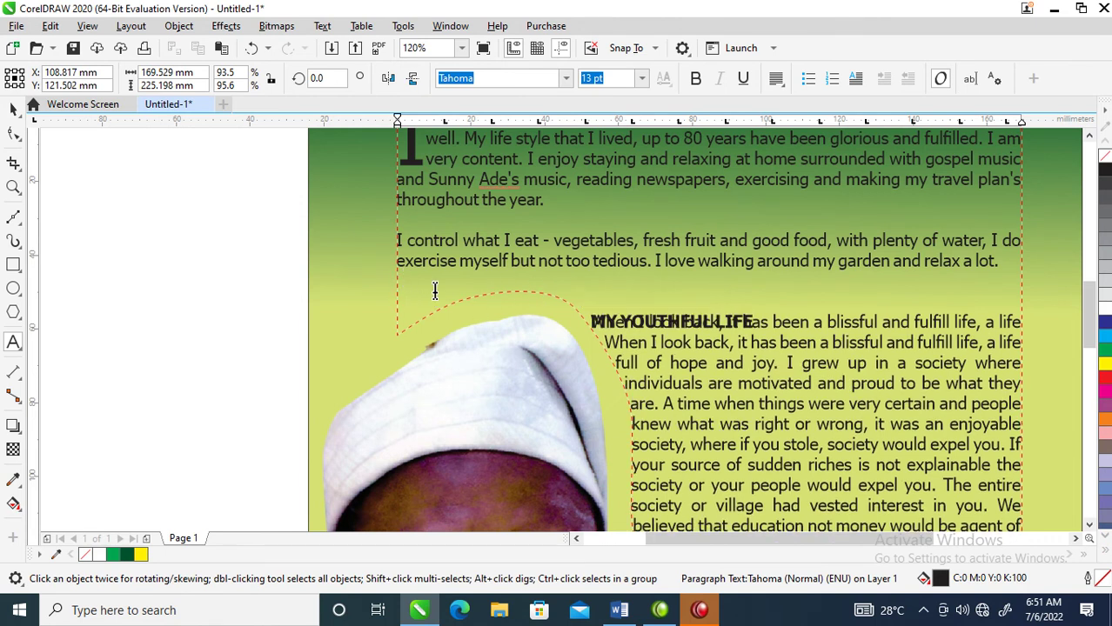
pyautogui.hotkey('ctrl', 'space')
pyautogui.scroll(-4, 651, 310)
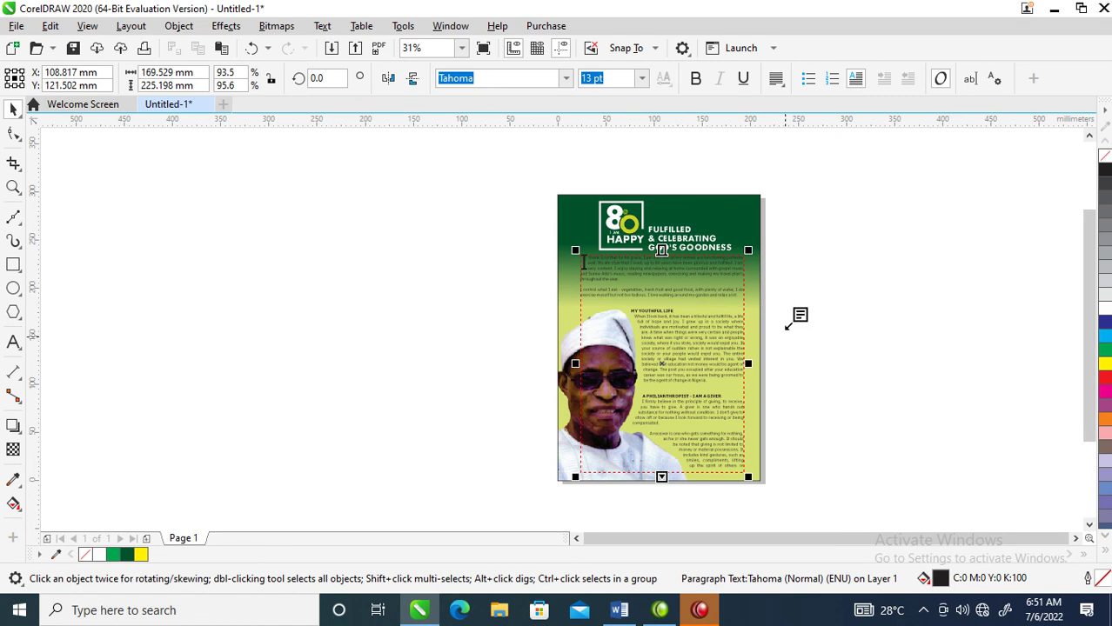
pyautogui.moveTo(798, 225); pyautogui.dragTo(972, 511)
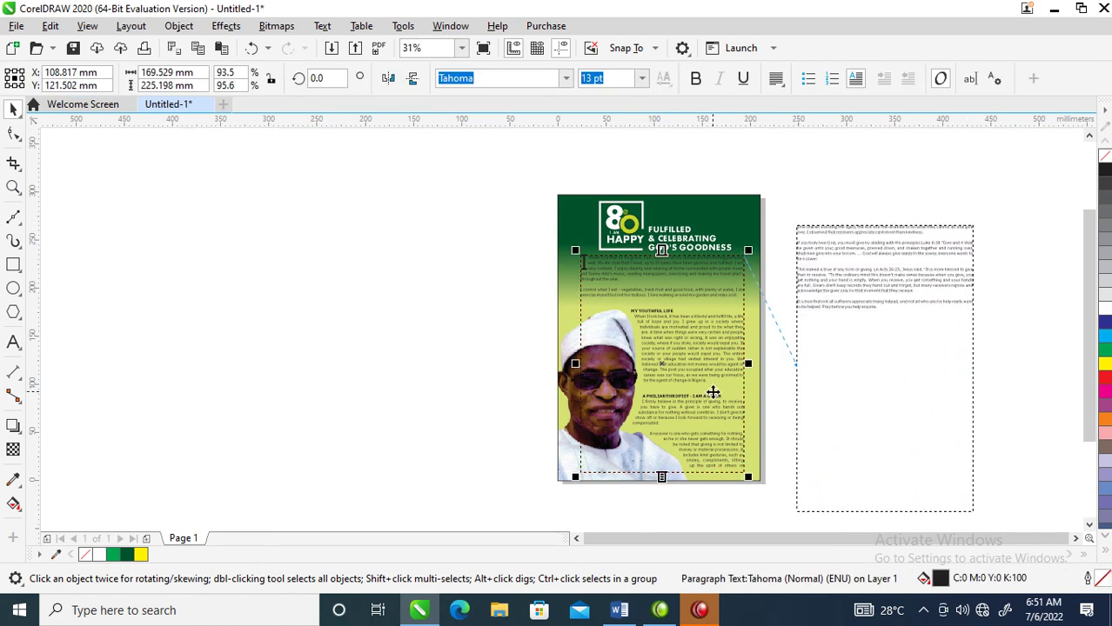
pyautogui.hotkey('ctrl', 'z')
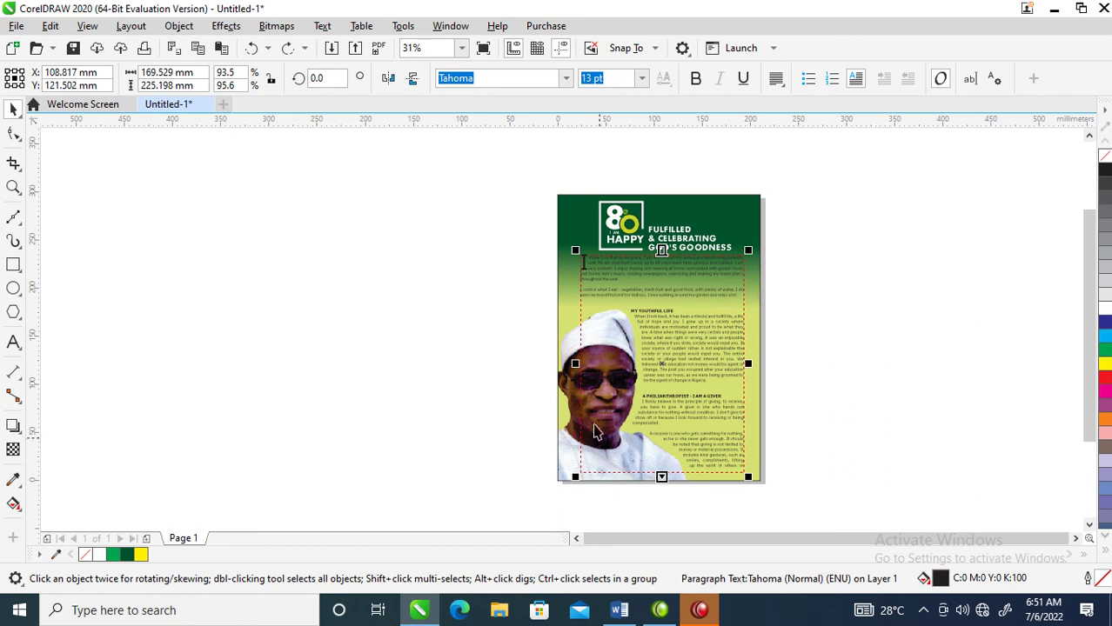
# Flow the overflowing message text into a new linked frame about 141 mm wide, drawn below the page.
pyautogui.press('z')
pyautogui.moveTo(544, 405); pyautogui.dragTo(774, 500)
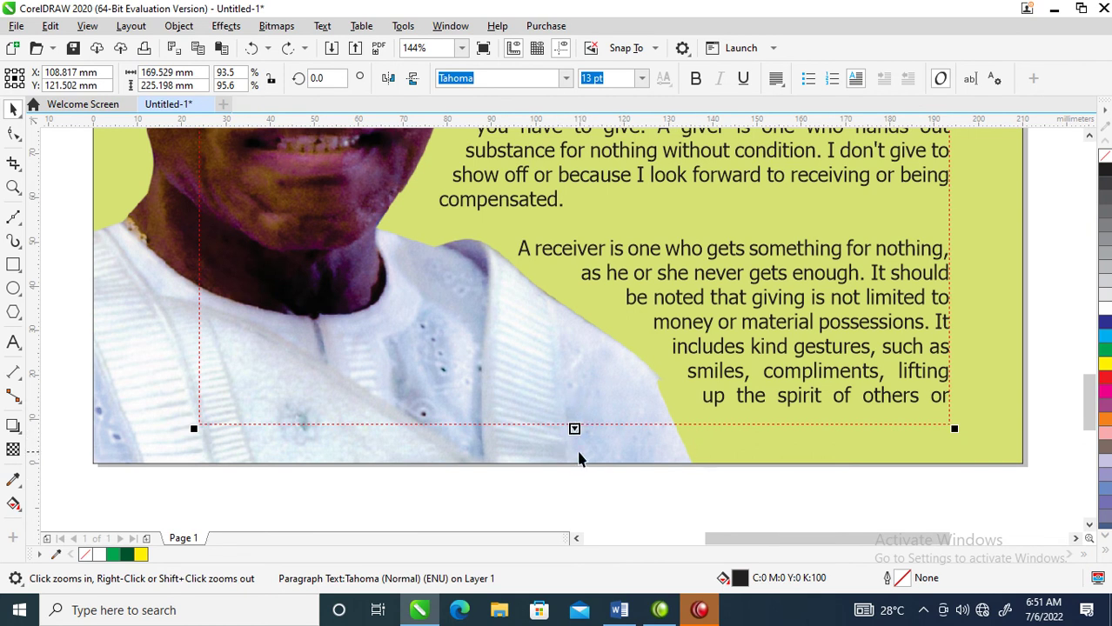
pyautogui.moveTo(539, 380); pyautogui.dragTo(647, 481)
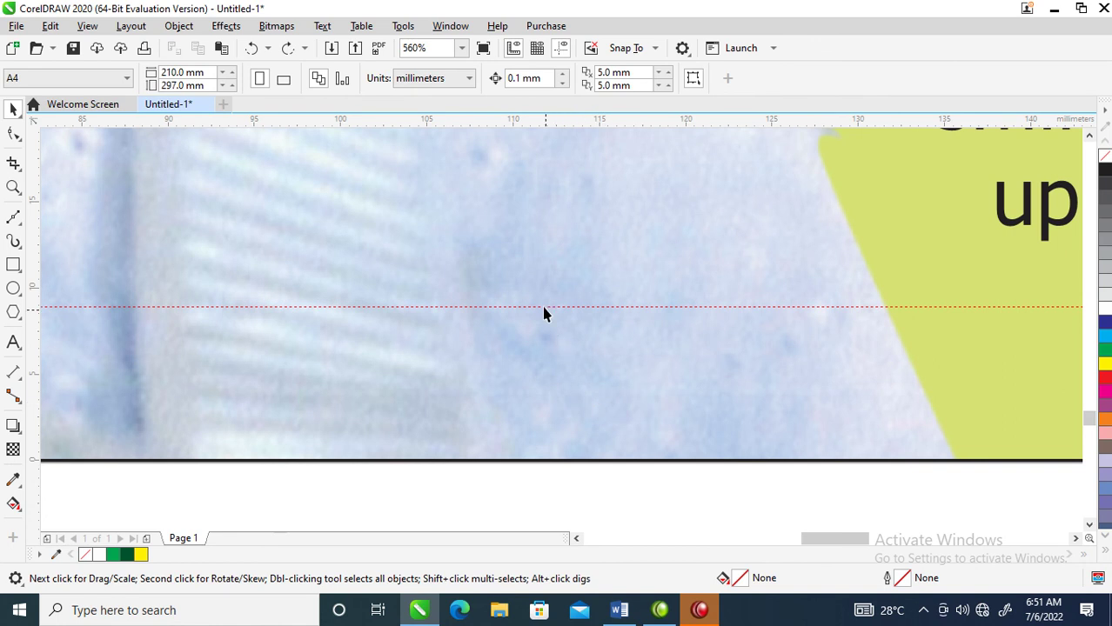
pyautogui.click(548, 318)
pyautogui.scroll(-3, 565, 362)
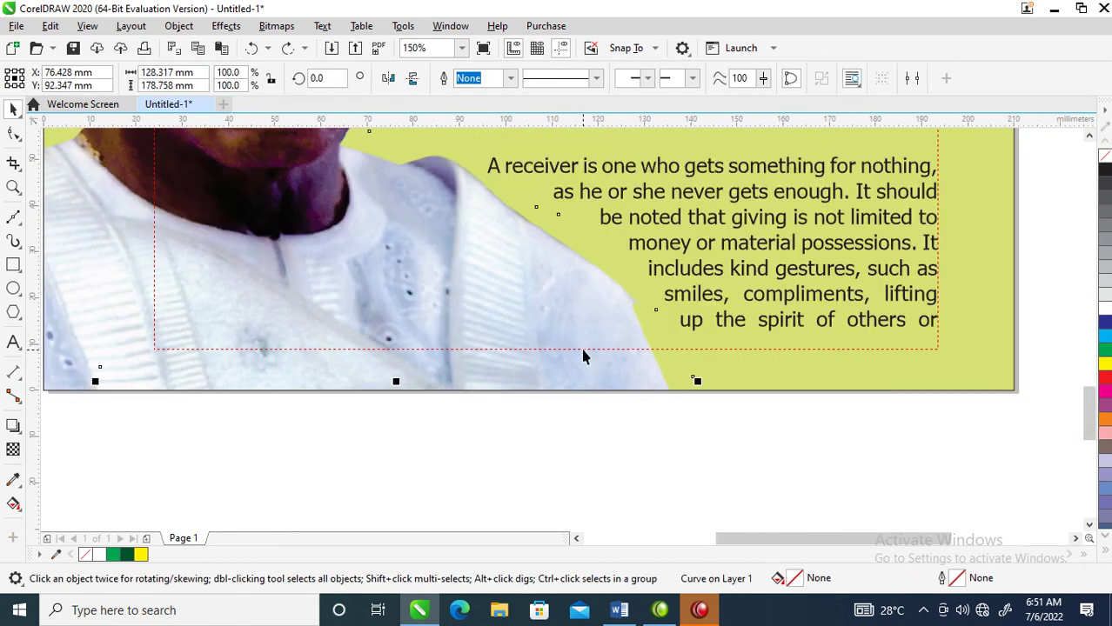
pyautogui.click(583, 347)
pyautogui.click(591, 502)
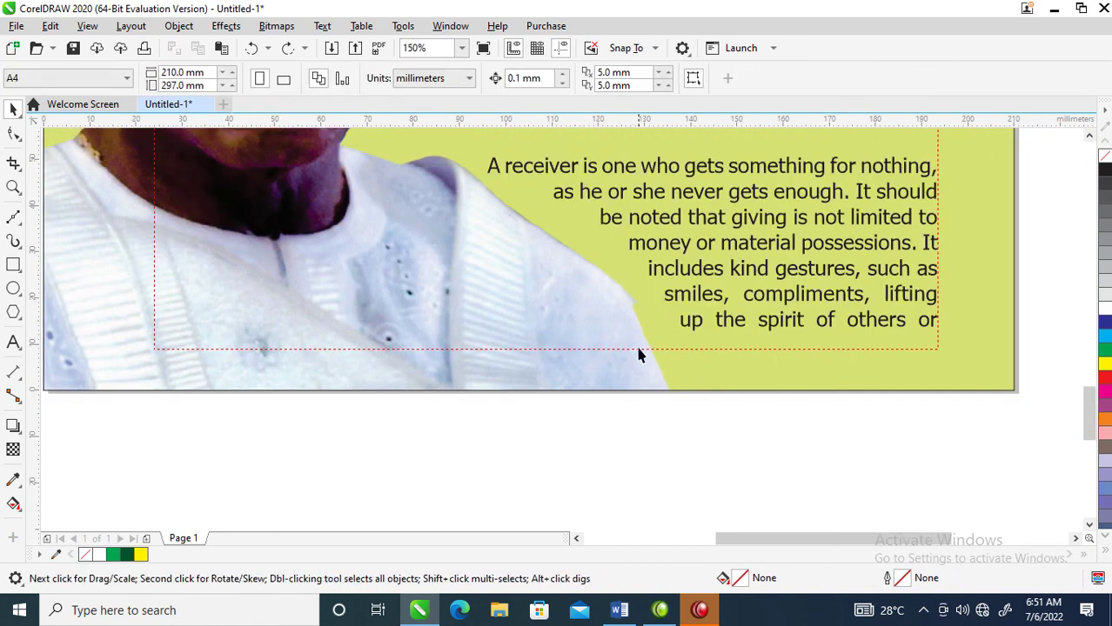
pyautogui.doubleClick(707, 320)
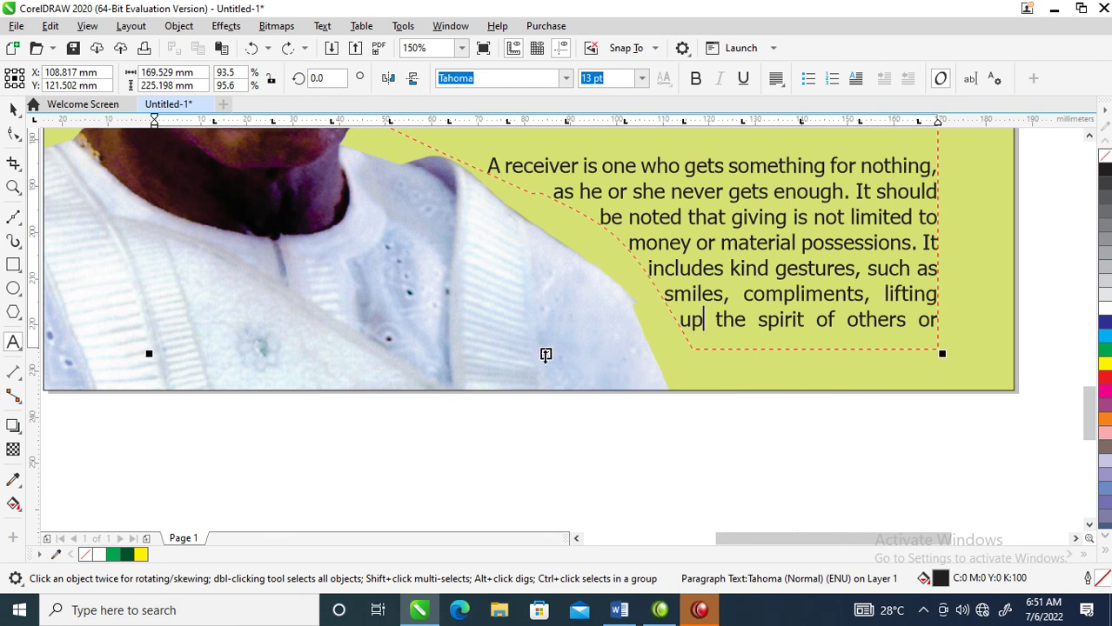
pyautogui.click(546, 354)
pyautogui.moveTo(353, 422); pyautogui.dragTo(860, 546)
pyautogui.moveTo(910, 493); pyautogui.dragTo(1016, 510)
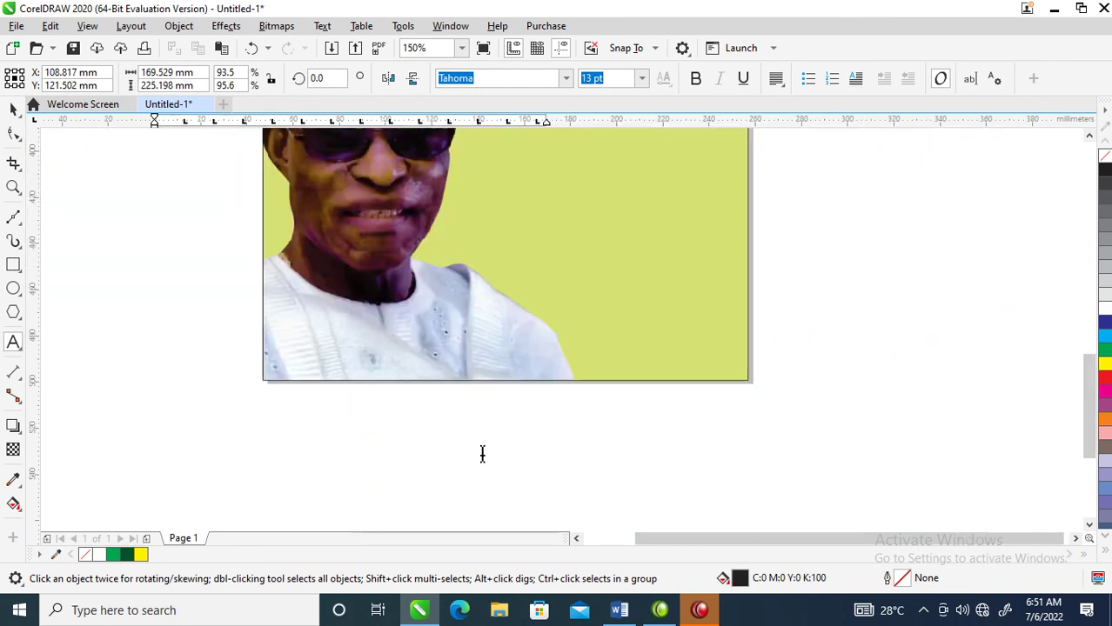
# Move the linked text frame beside the page and stretch its height to about 209 mm.
pyautogui.scroll(-5, 482, 453)
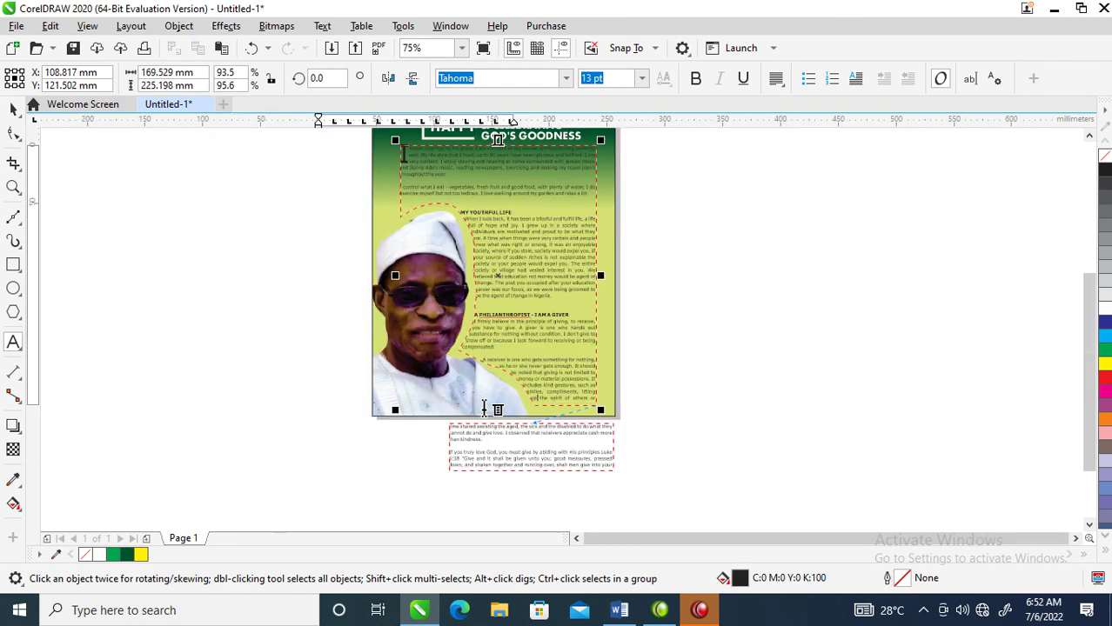
pyautogui.moveTo(616, 459); pyautogui.dragTo(757, 457)
pyautogui.click(750, 250)
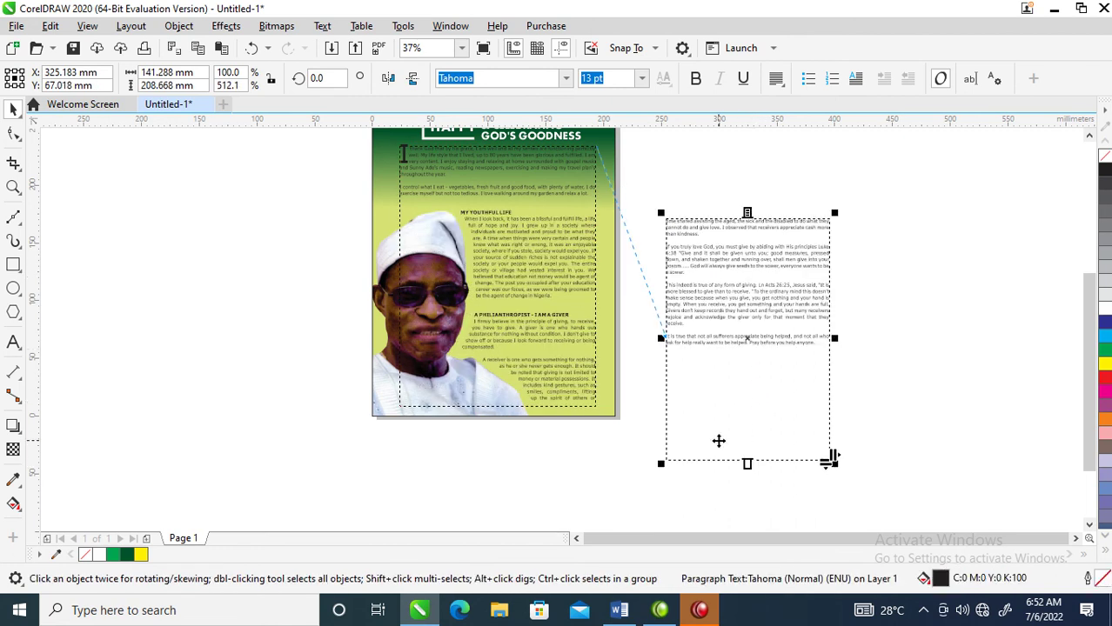
# Inspect the overflow text in the linked frame and the place where the on-page message breaks off.
pyautogui.press('z')
pyautogui.moveTo(627, 297); pyautogui.dragTo(899, 479)
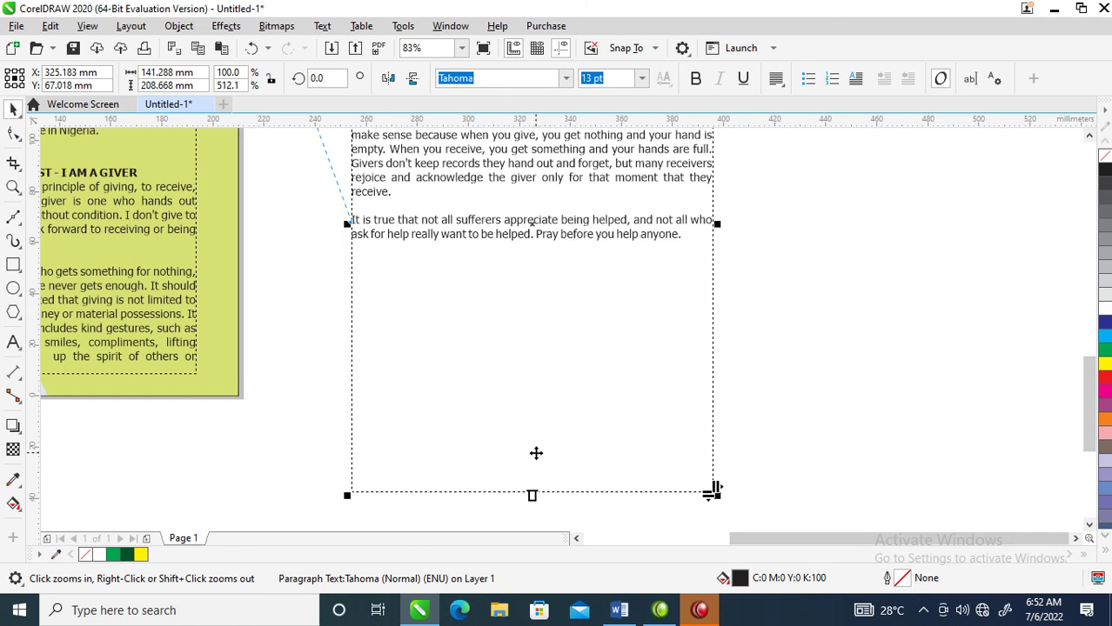
pyautogui.scroll(-4, 536, 452)
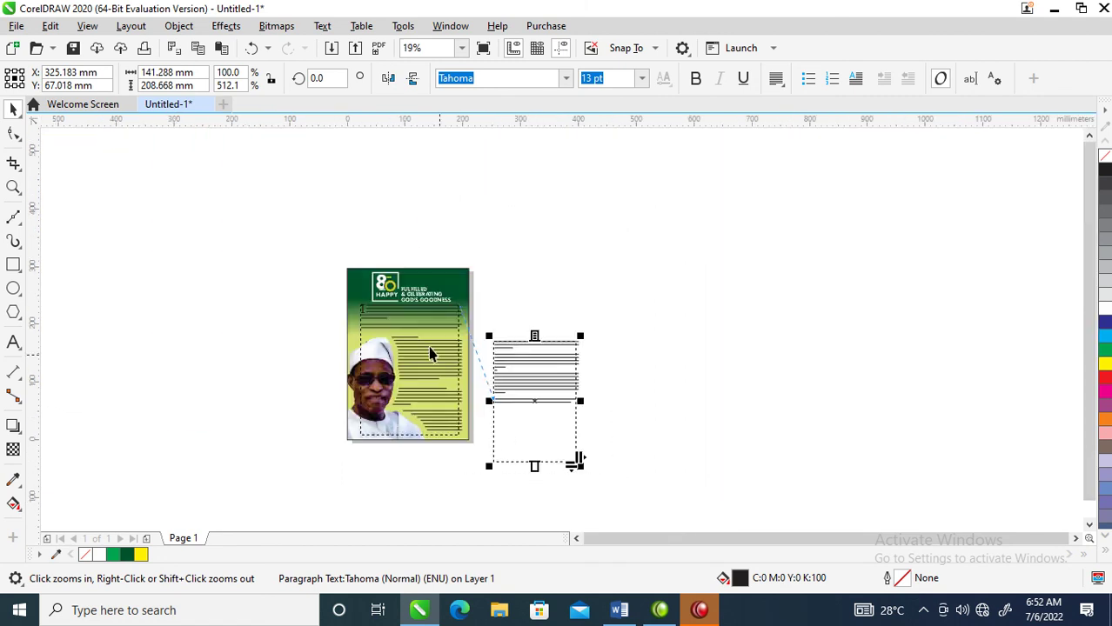
pyautogui.moveTo(323, 255); pyautogui.dragTo(701, 496)
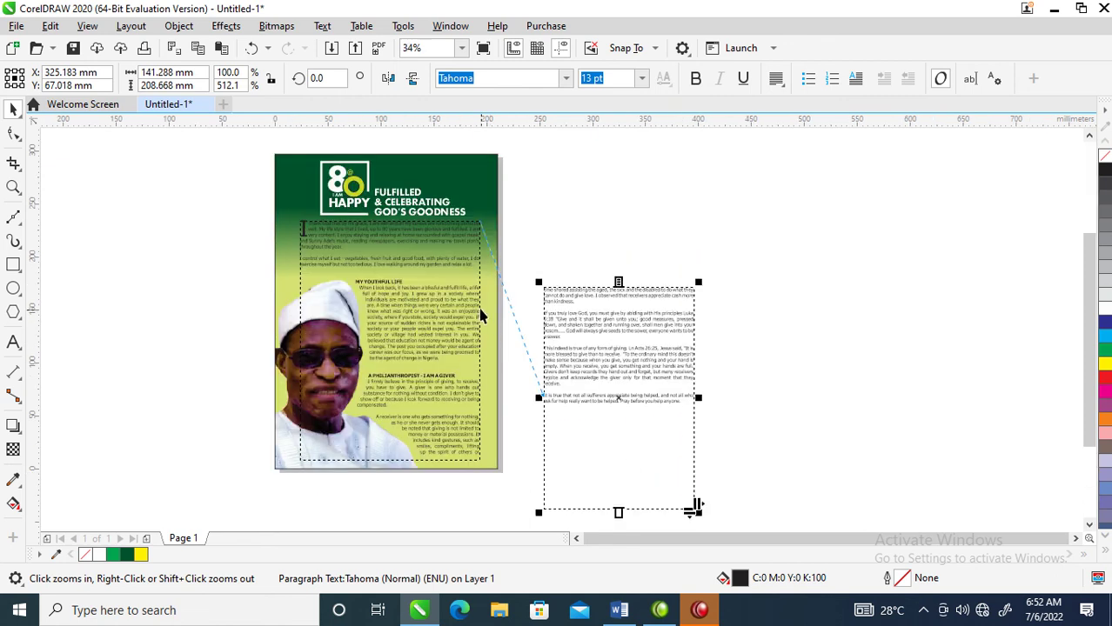
pyautogui.moveTo(271, 211); pyautogui.dragTo(776, 486)
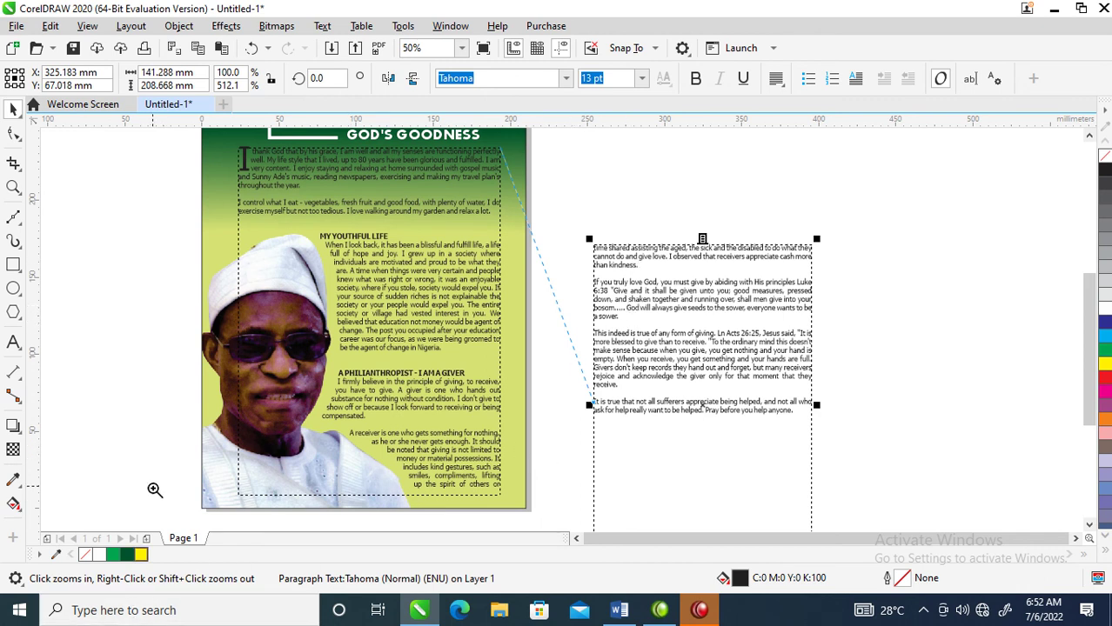
pyautogui.moveTo(181, 396); pyautogui.dragTo(715, 545)
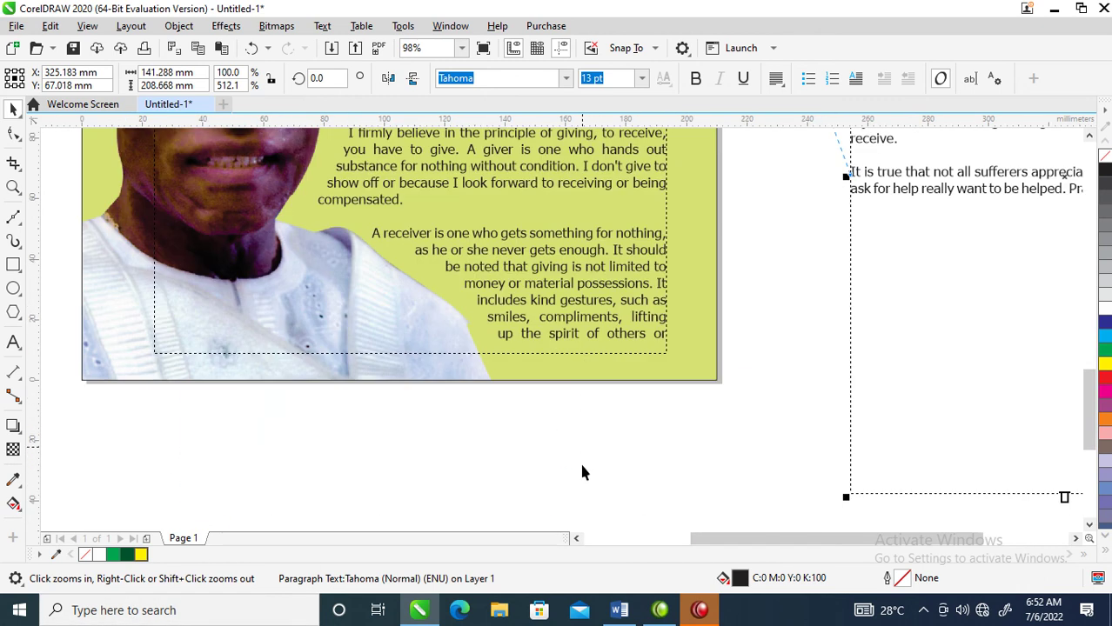
# Delete the message text after "It includes kind gestures," up to "be helped" in the linked frame, so the ending fits the page.
pyautogui.doubleClick(615, 300)
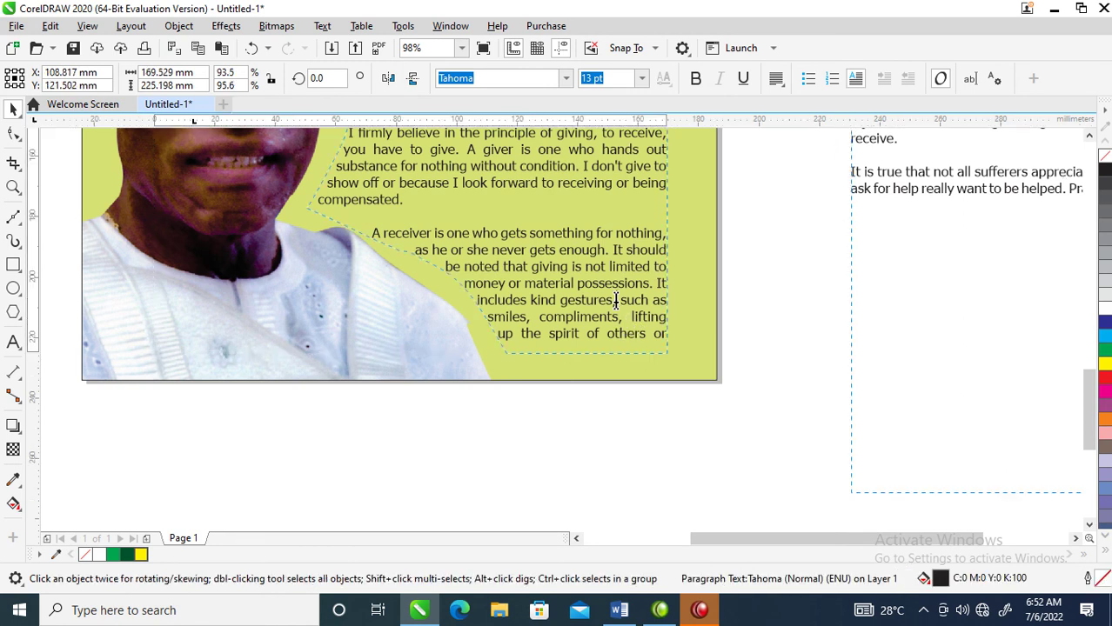
pyautogui.moveTo(615, 300); pyautogui.dragTo(1002, 475)
pyautogui.press('Delete')
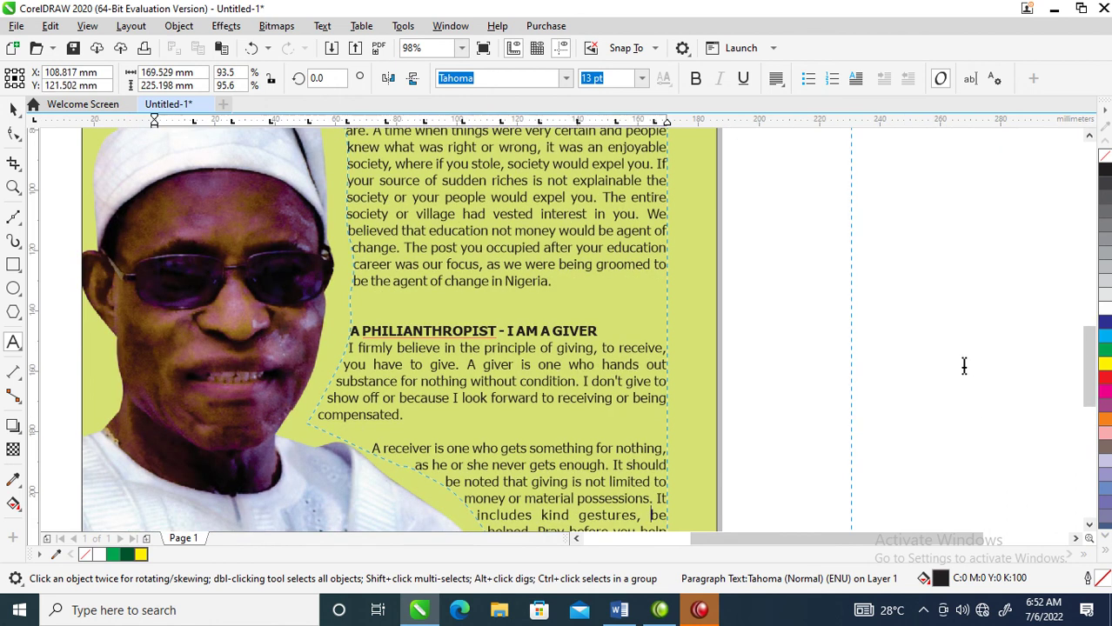
pyautogui.scroll(-1, 806, 394)
pyautogui.scroll(-3, 809, 397)
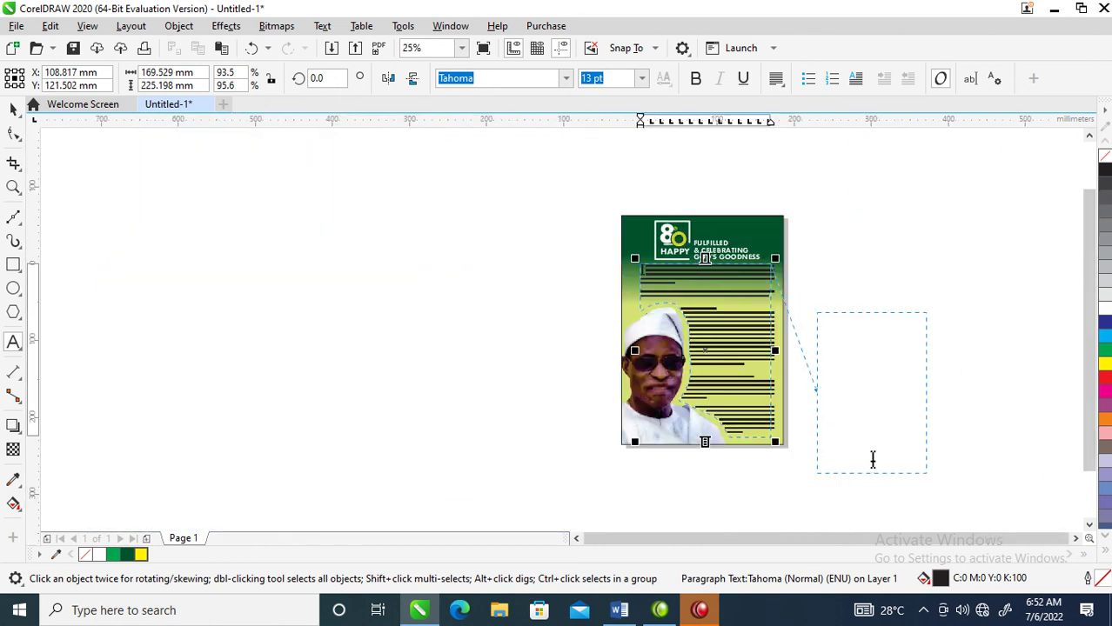
# Delete the emptied linked text frame beside the page and check the message's closing lines.
pyautogui.click(838, 415)
pyautogui.press('Delete')
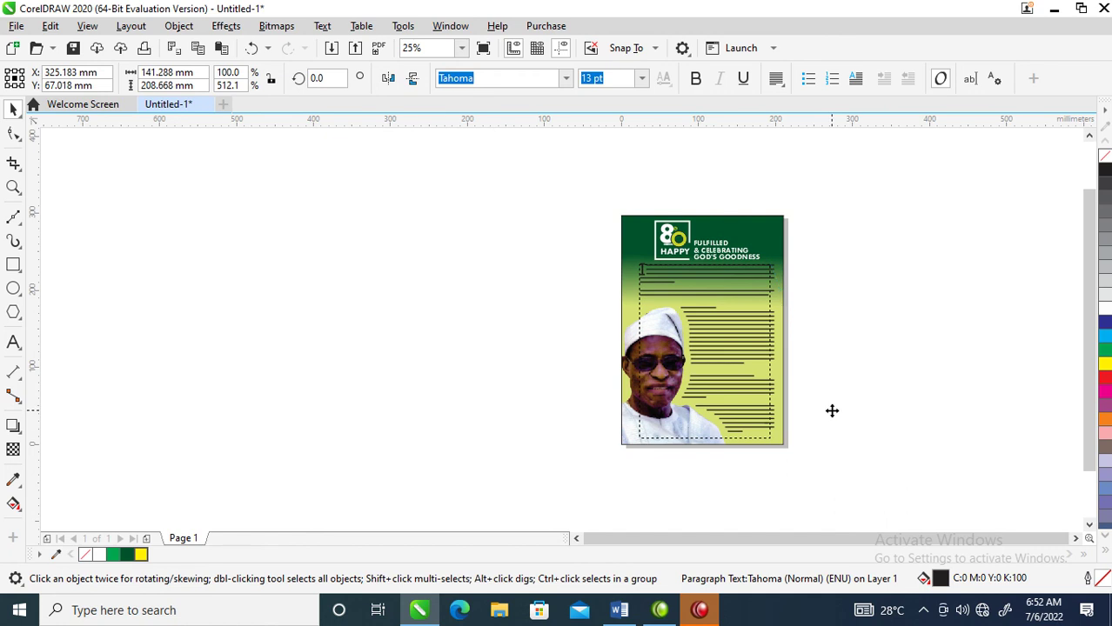
pyautogui.press('F2')
pyautogui.moveTo(565, 350); pyautogui.dragTo(795, 433)
pyautogui.press('F8')
pyautogui.click(776, 418)
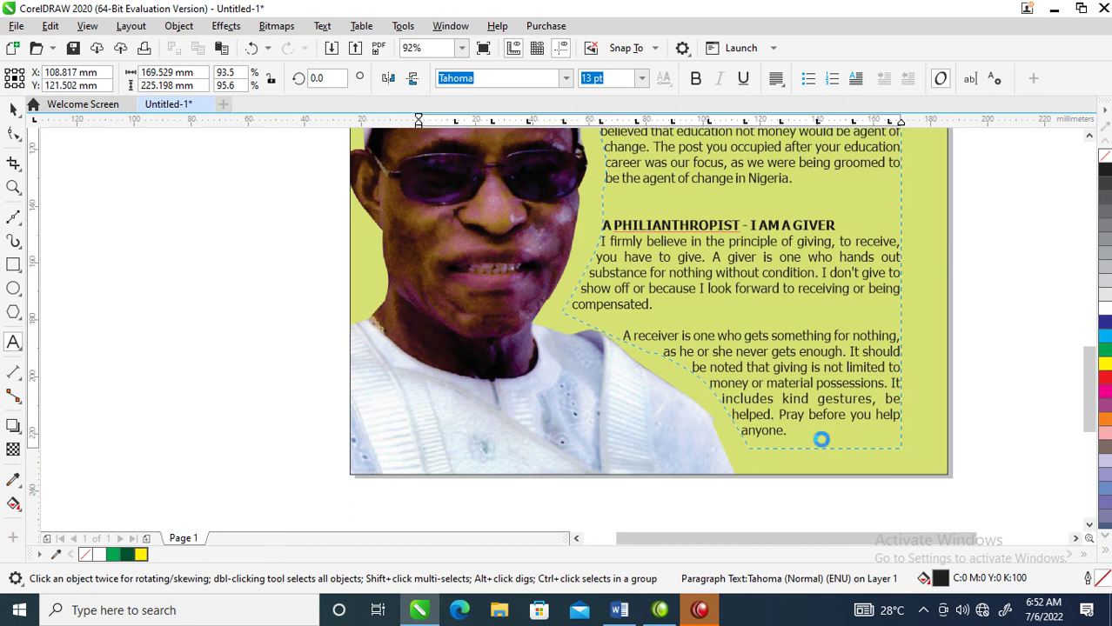
# Remove the extra blank line above the "A PHILIANTHROPIST - I AM A GIVER" heading.
pyautogui.hotkey('ctrl', 'space')
pyautogui.scroll(-2, 770, 367)
pyautogui.press('z')
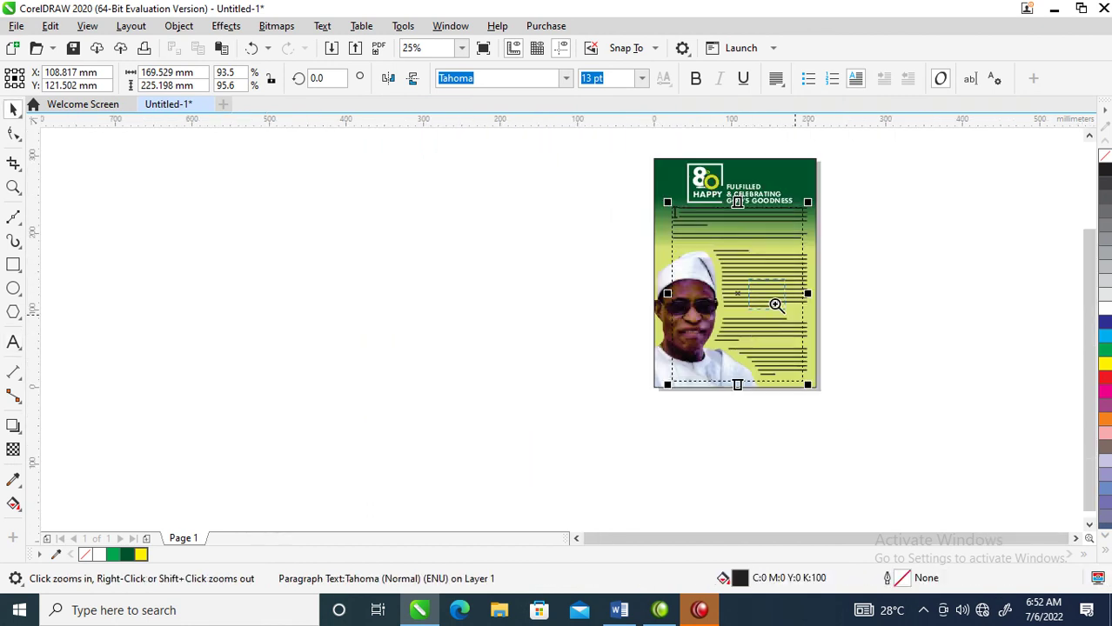
pyautogui.click(861, 339)
pyautogui.click(13, 342)
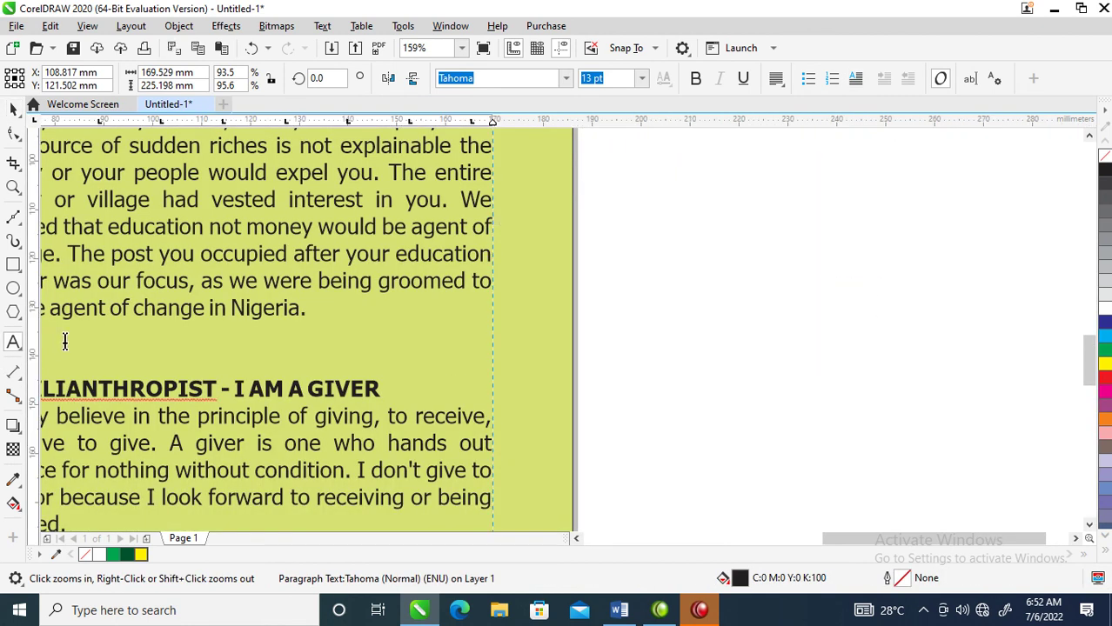
pyautogui.click(64, 342)
pyautogui.press('BackSpace')
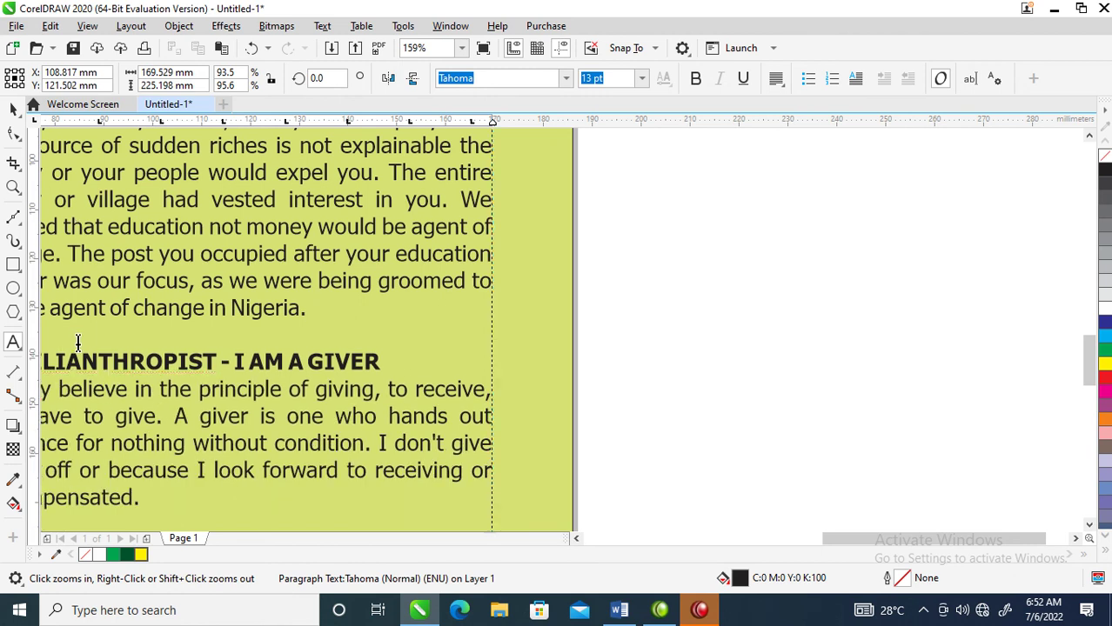
# Scale the whole "80 I AM HAPPY" heading group with its tagline down to about 115 mm wide and 43 mm high.
pyautogui.hotkey('ctrl', 'space')
pyautogui.scroll(-2, 114, 326)
pyautogui.scroll(-3, 114, 326)
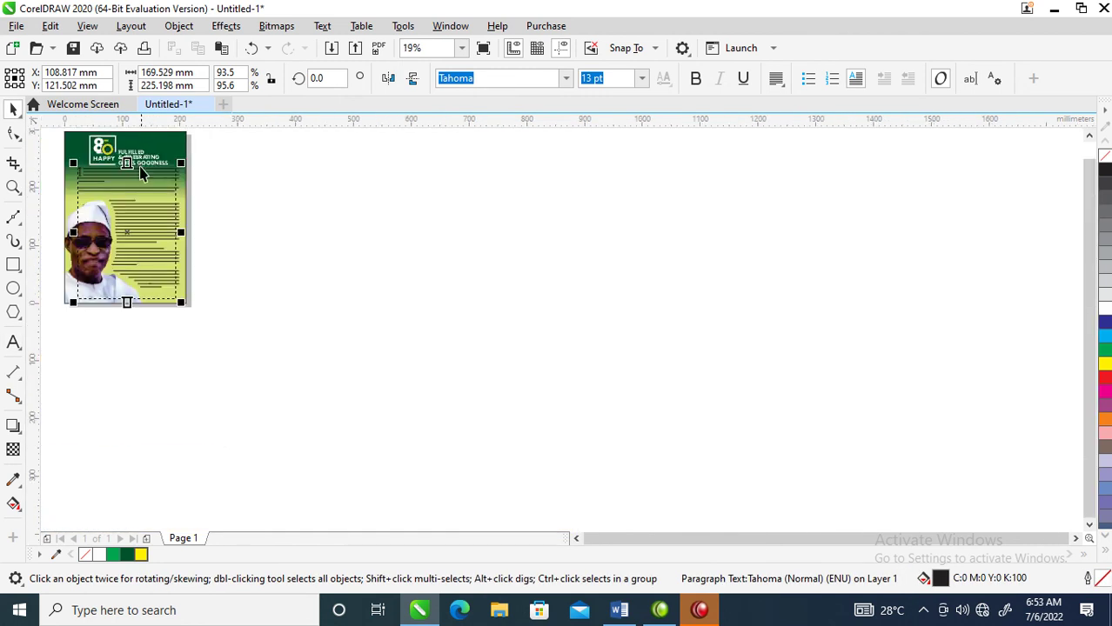
pyautogui.press('z')
pyautogui.moveTo(59, 323); pyautogui.dragTo(287, 166)
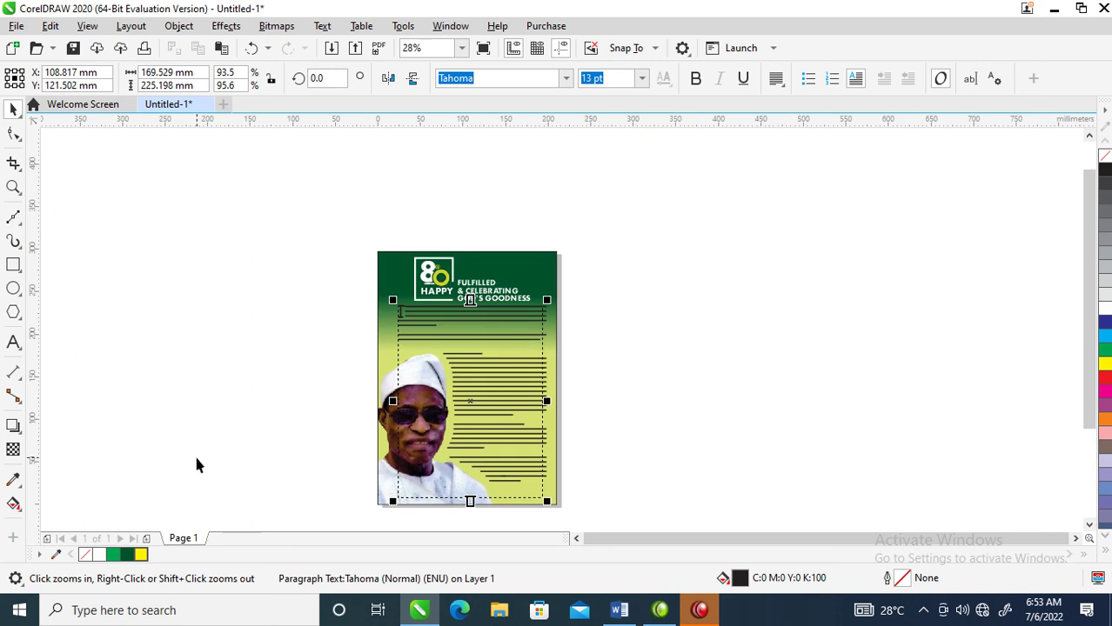
pyautogui.moveTo(372, 238); pyautogui.dragTo(612, 313)
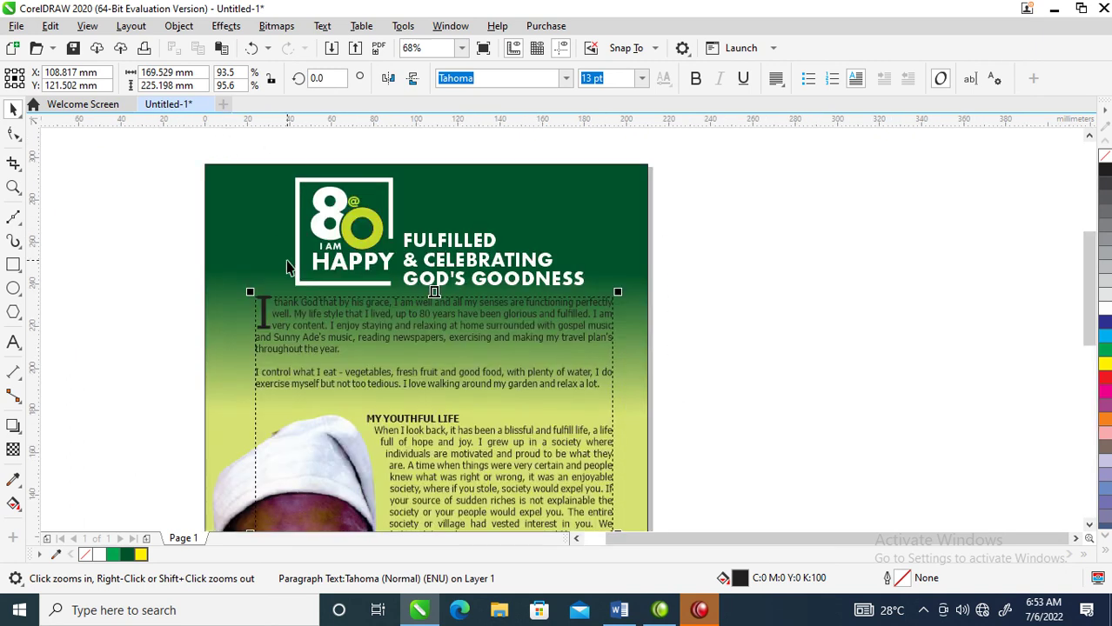
pyautogui.press('space')
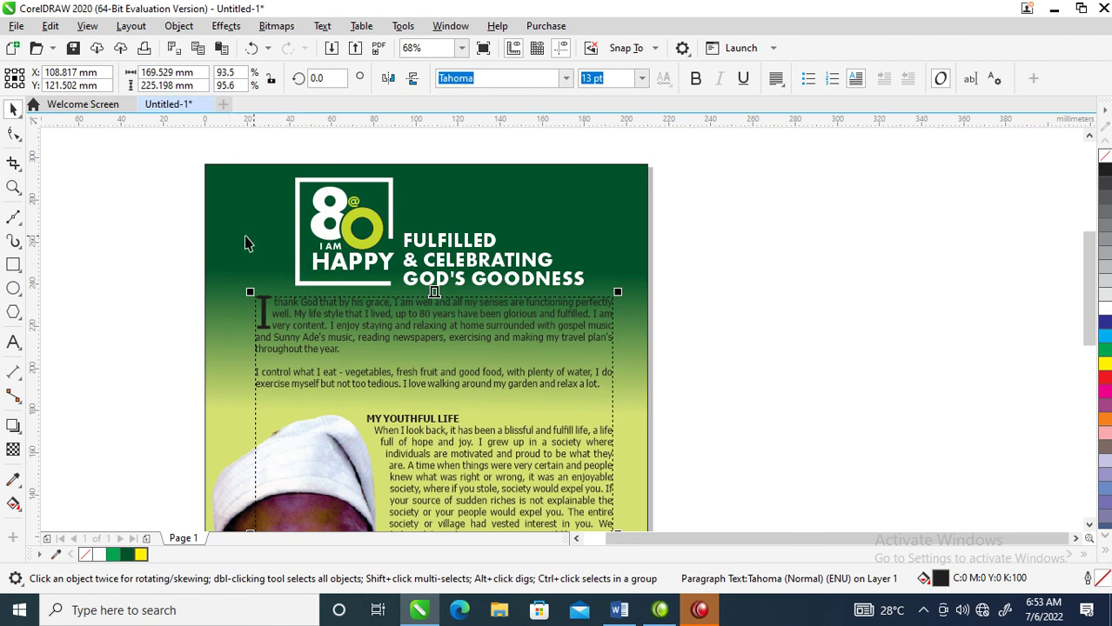
pyautogui.moveTo(202, 151); pyautogui.dragTo(650, 323)
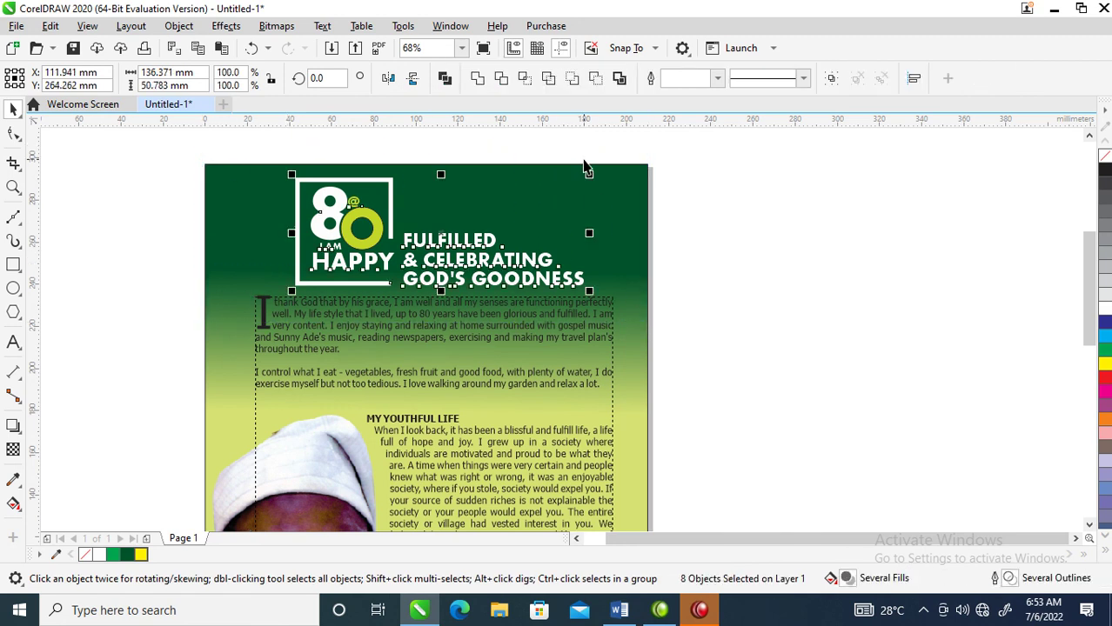
pyautogui.moveTo(593, 174); pyautogui.dragTo(545, 191)
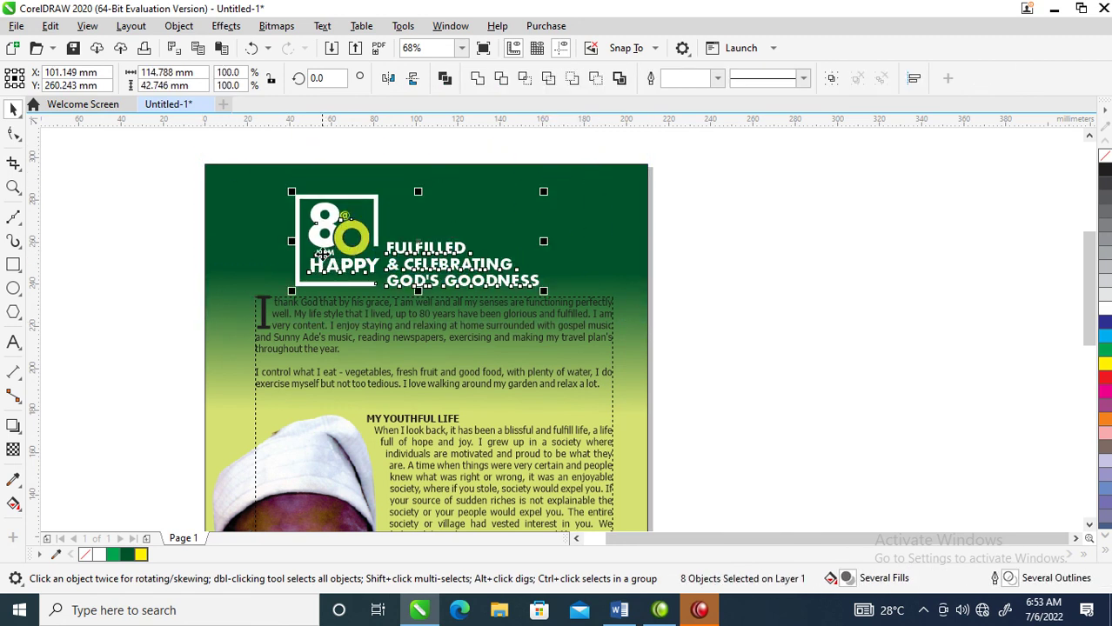
# Move the heading group left to line up with the message text's left edge, then review the whole page.
pyautogui.moveTo(345, 241); pyautogui.dragTo(383, 348)
pyautogui.scroll(-2, 308, 246)
pyautogui.scroll(-1, 341, 272)
pyautogui.press('F2')
pyautogui.moveTo(393, 357); pyautogui.dragTo(476, 394)
pyautogui.scroll(-1, 477, 393)
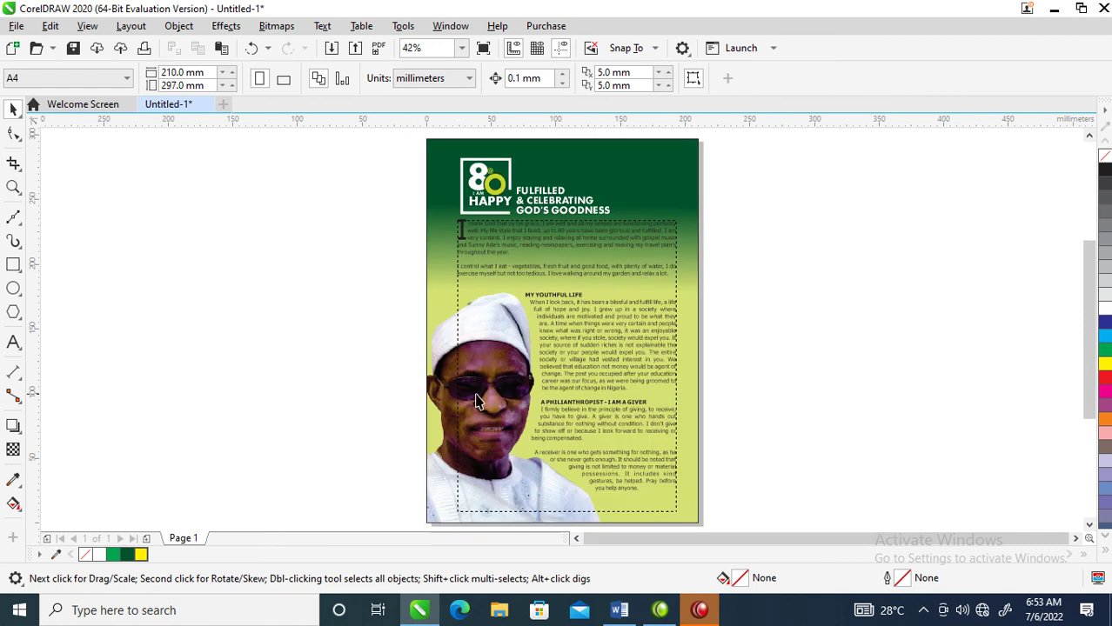